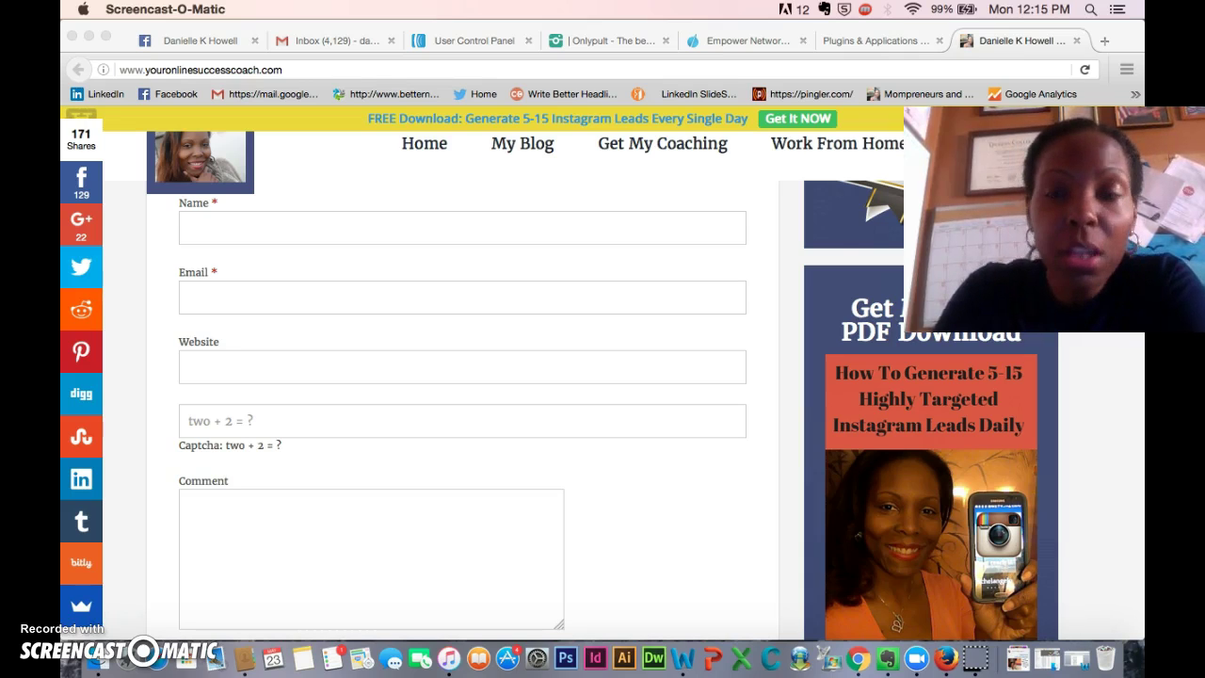
Scroll the landing page and open the free Instagram leads PDF offer.
scroll(692, 362, "down", 1)
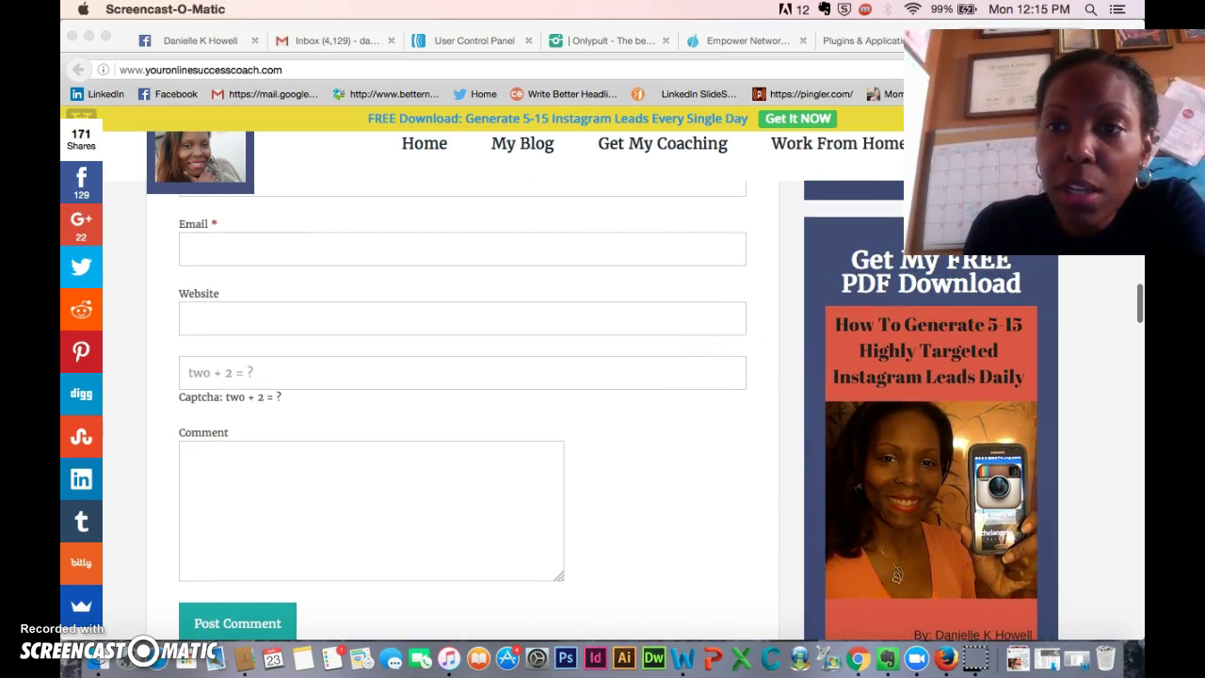
scroll(960, 368, "up", 1)
scroll(946, 320, "down", 1)
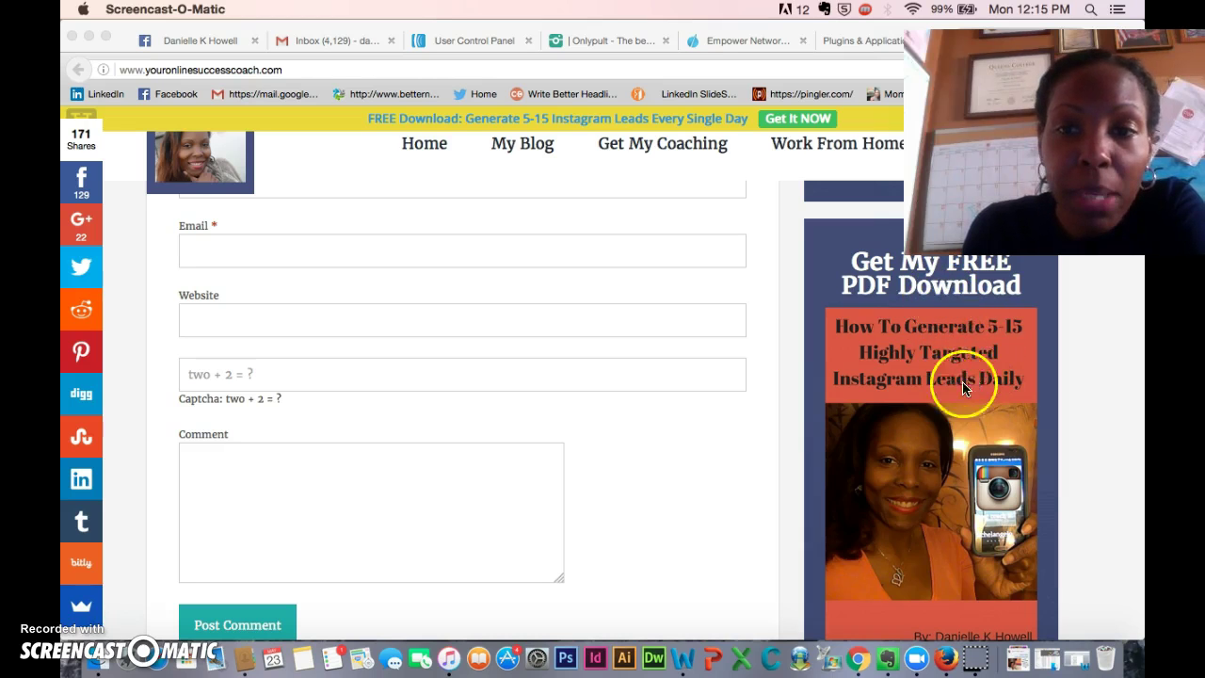
scroll(960, 403, "down", 1)
scroll(961, 403, "down", 1)
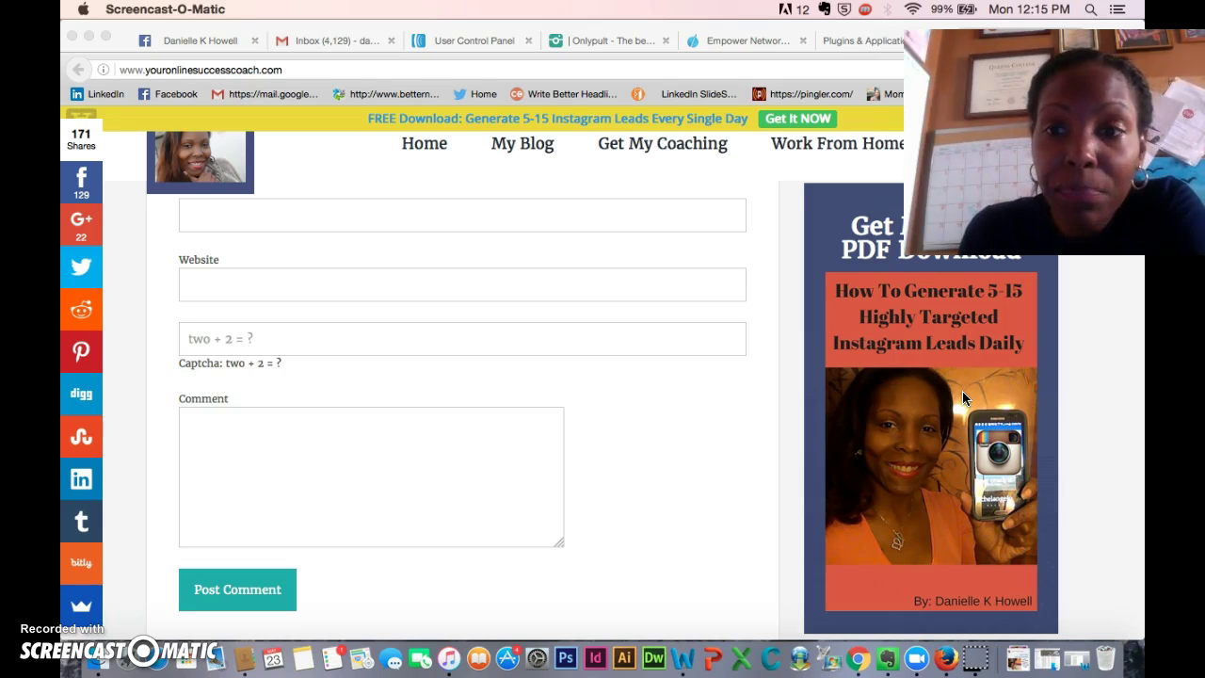
left_click(955, 394)
left_click(938, 399)
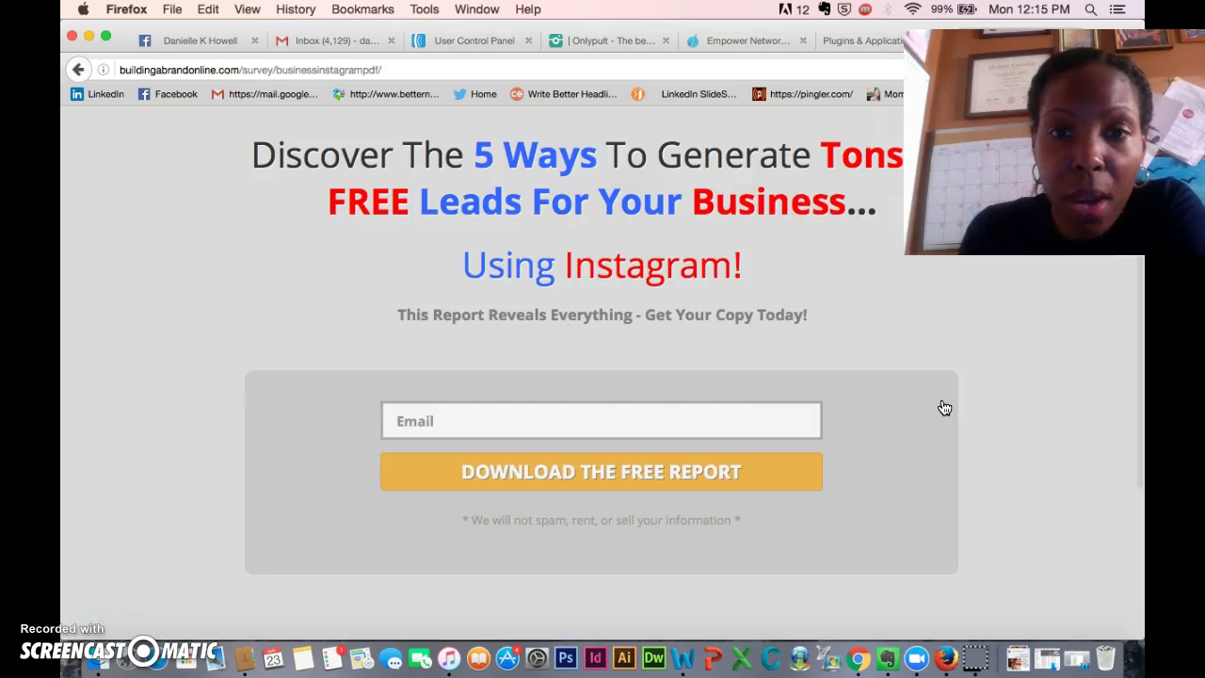
left_click(541, 301)
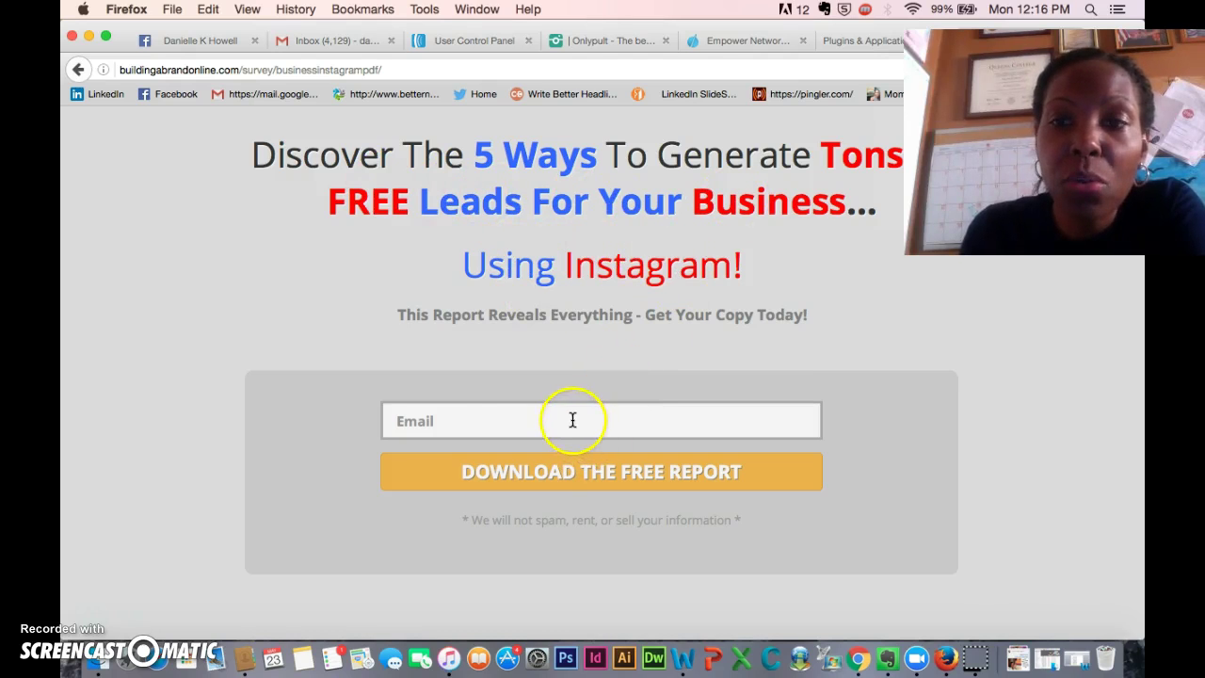
Enter a test e-mail from autocomplete and submit it to download the free report.
left_click(514, 420)
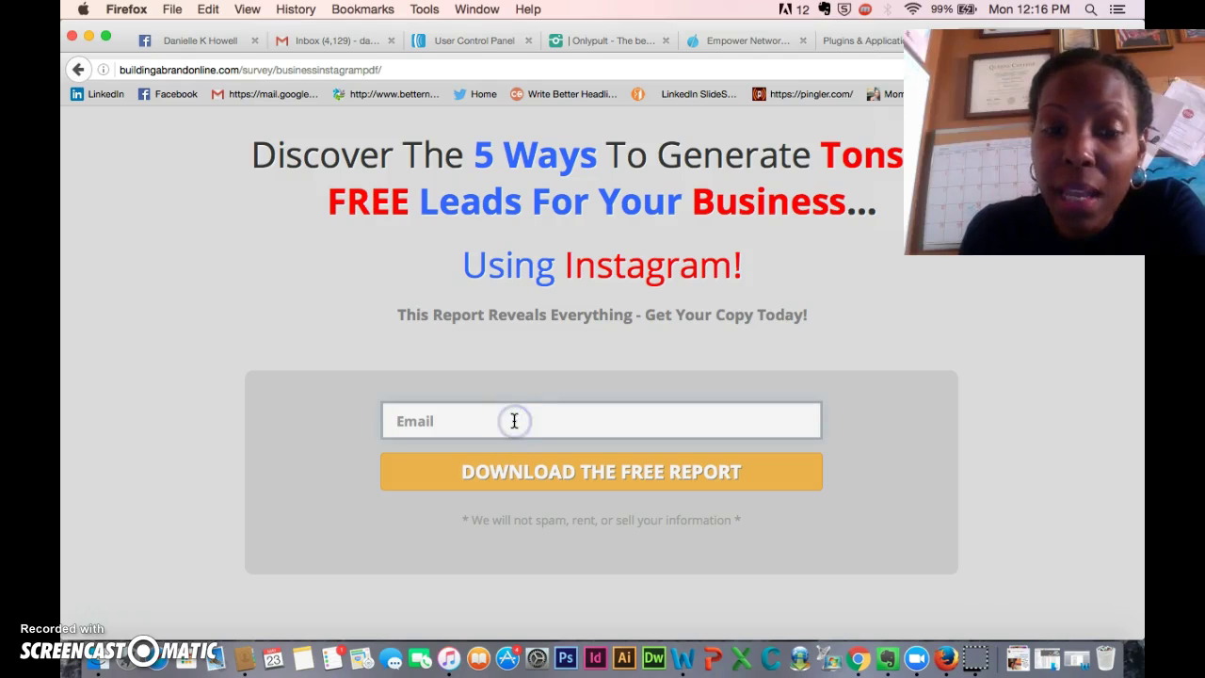
type("dee")
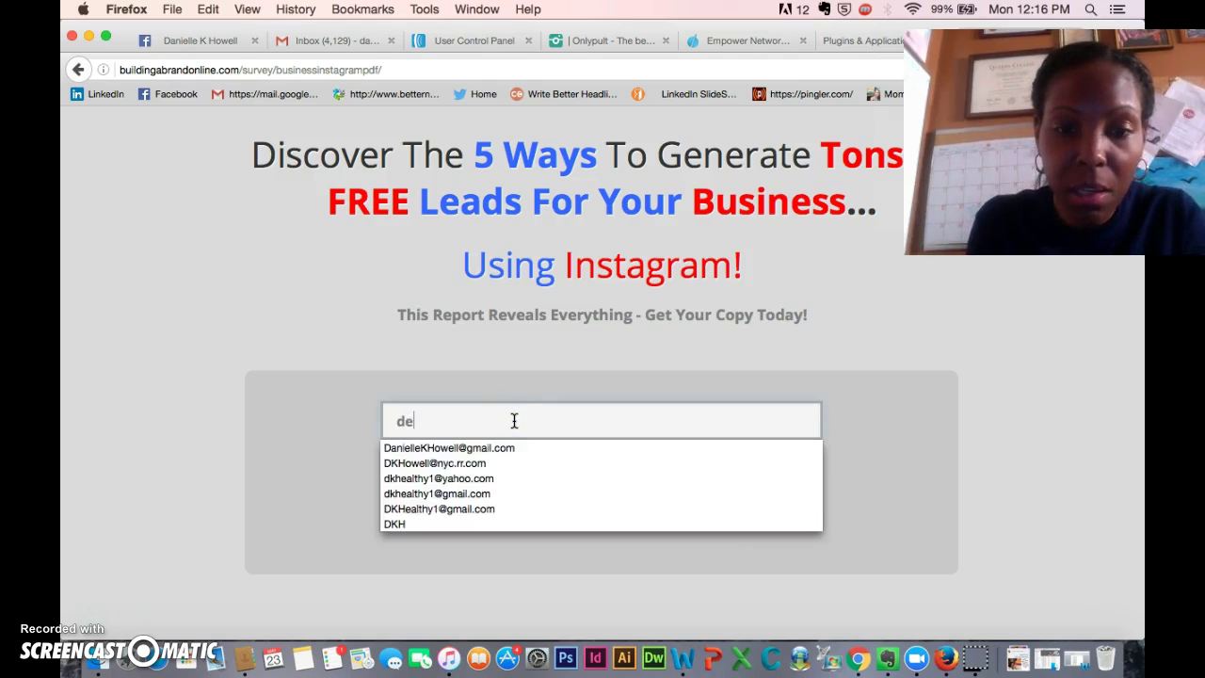
left_click(513, 452)
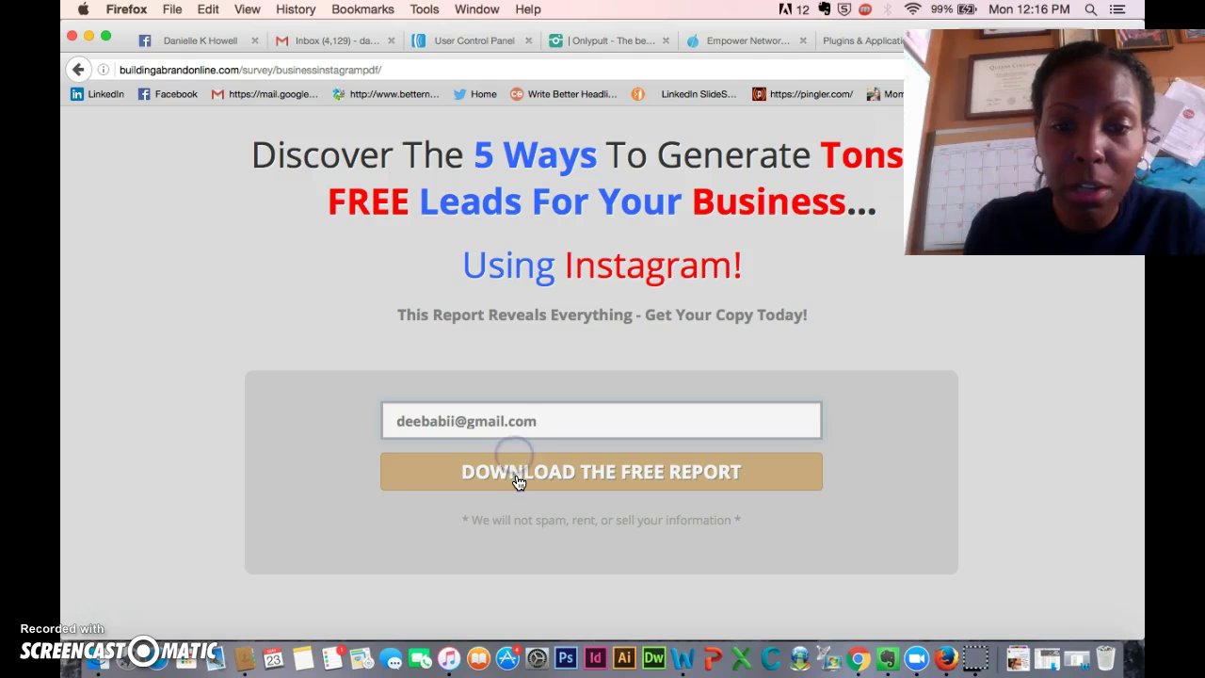
left_click(516, 476)
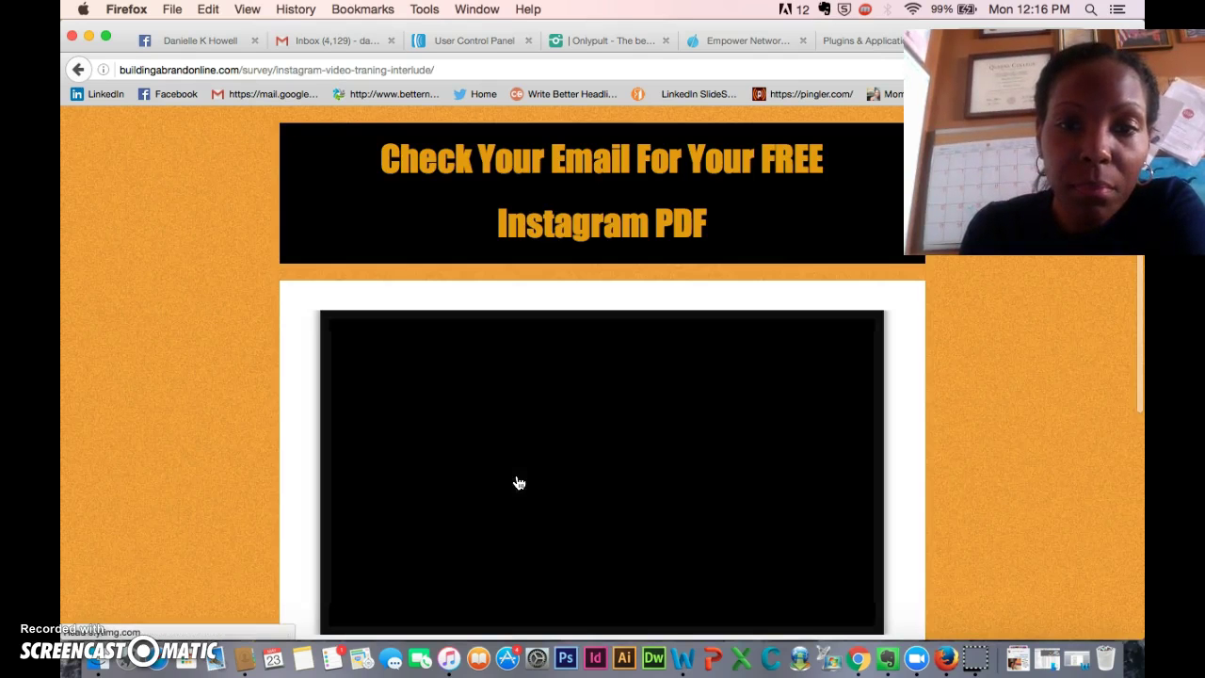
left_click(608, 377)
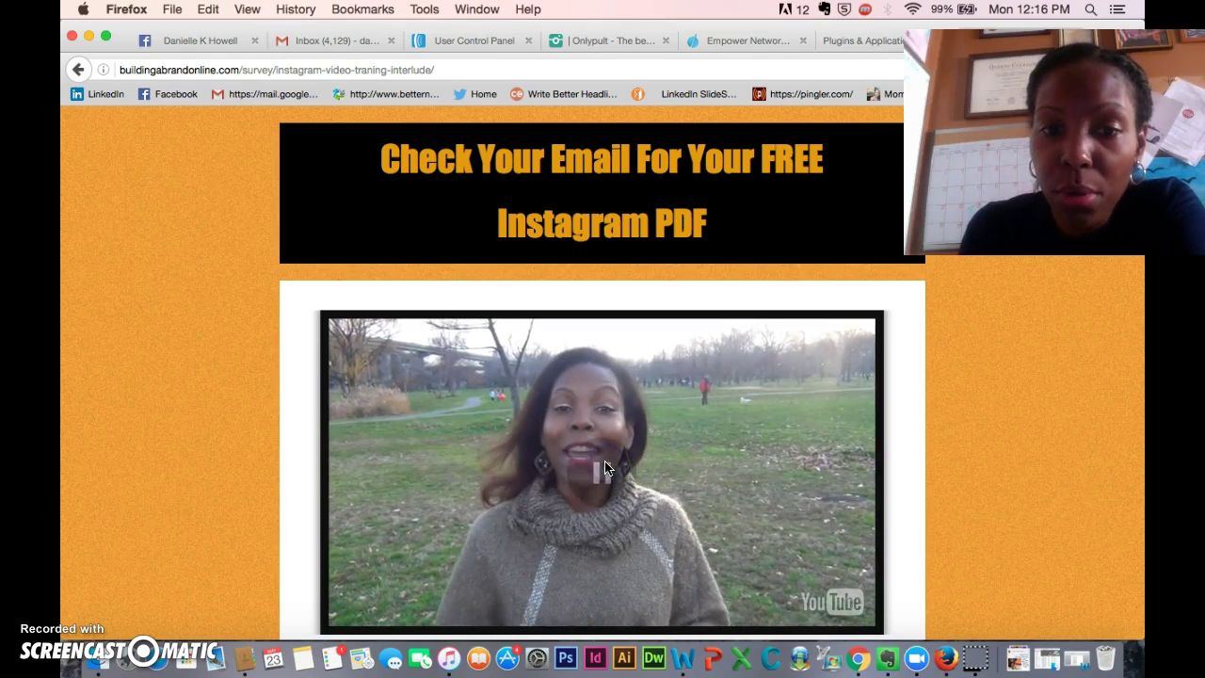
Play the welcome video with the volume raised, then open the Instagram Video Training checkout.
scroll(605, 468, "down", 1)
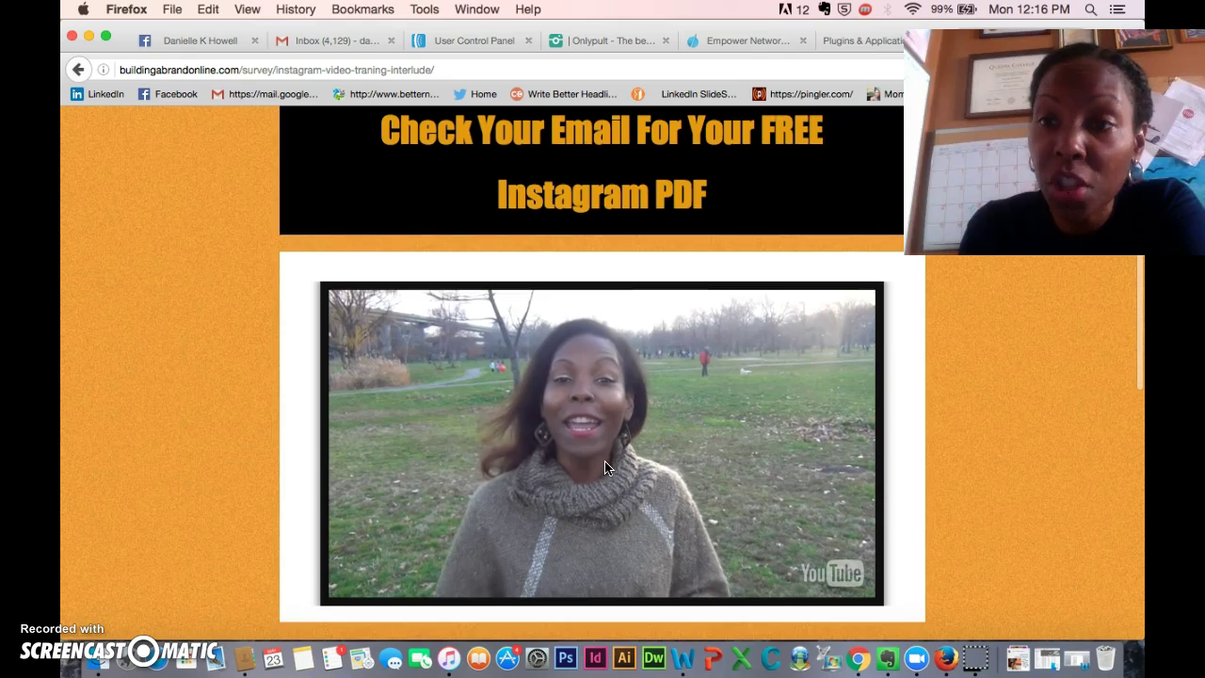
scroll(599, 453, "down", 1)
left_click(585, 398)
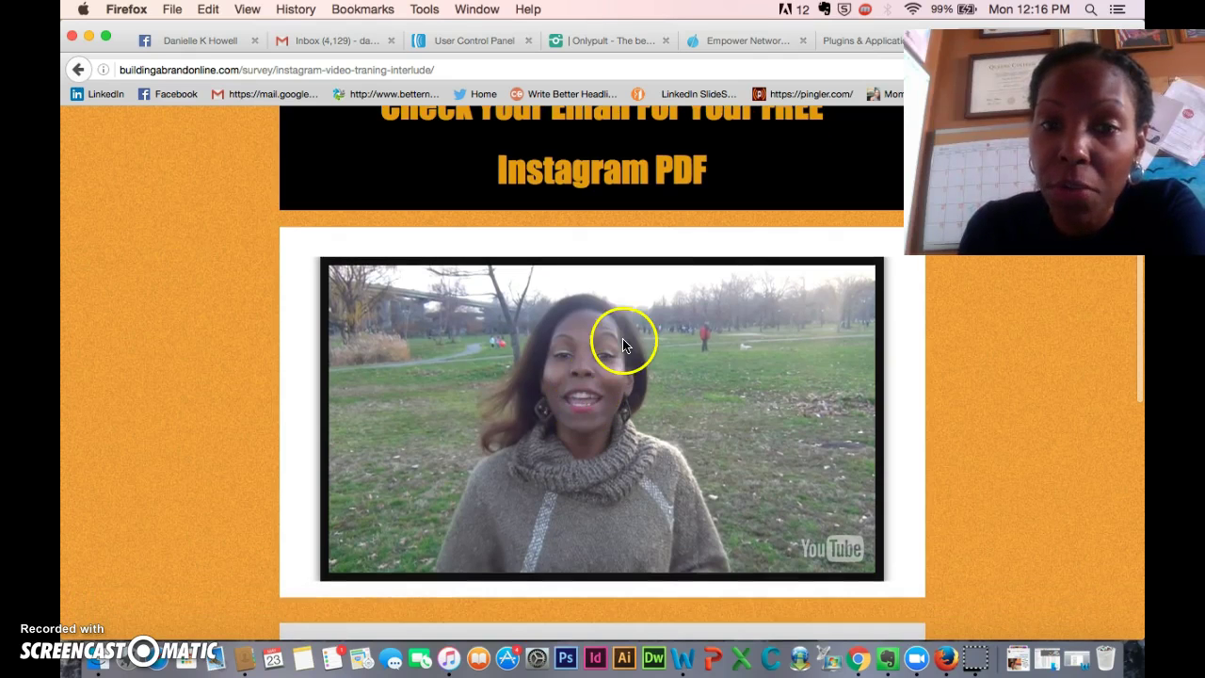
scroll(622, 346, "up", 2)
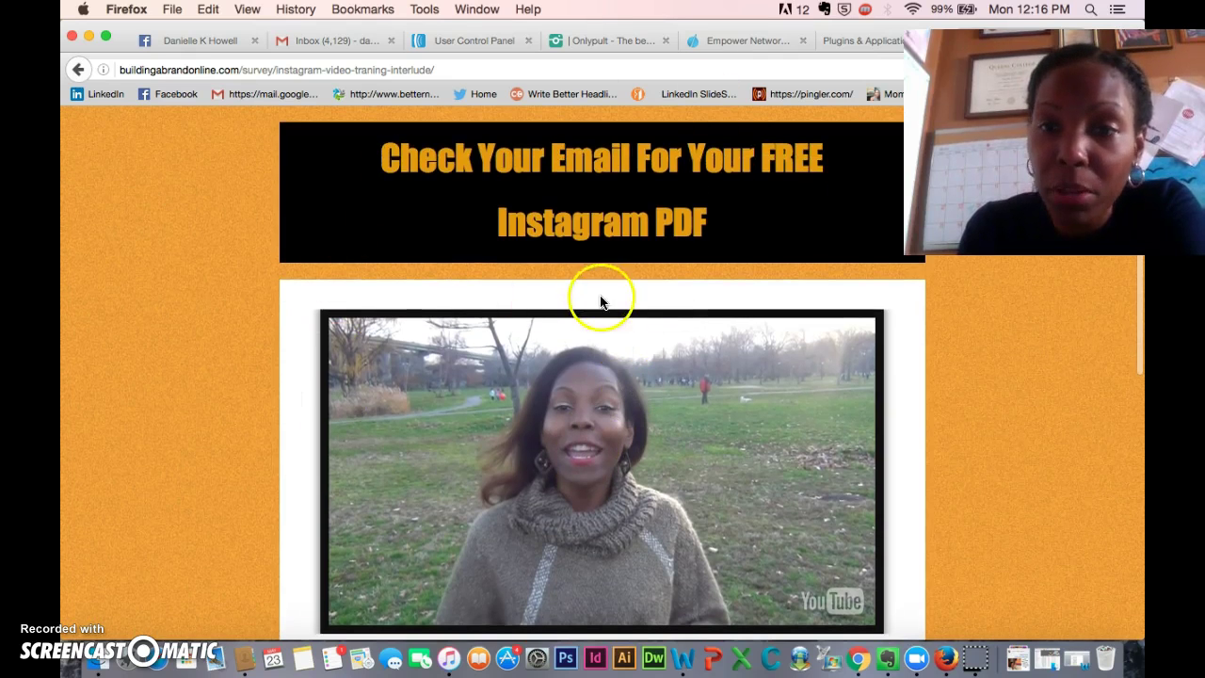
scroll(598, 297, "down", 5)
scroll(598, 417, "down", 8)
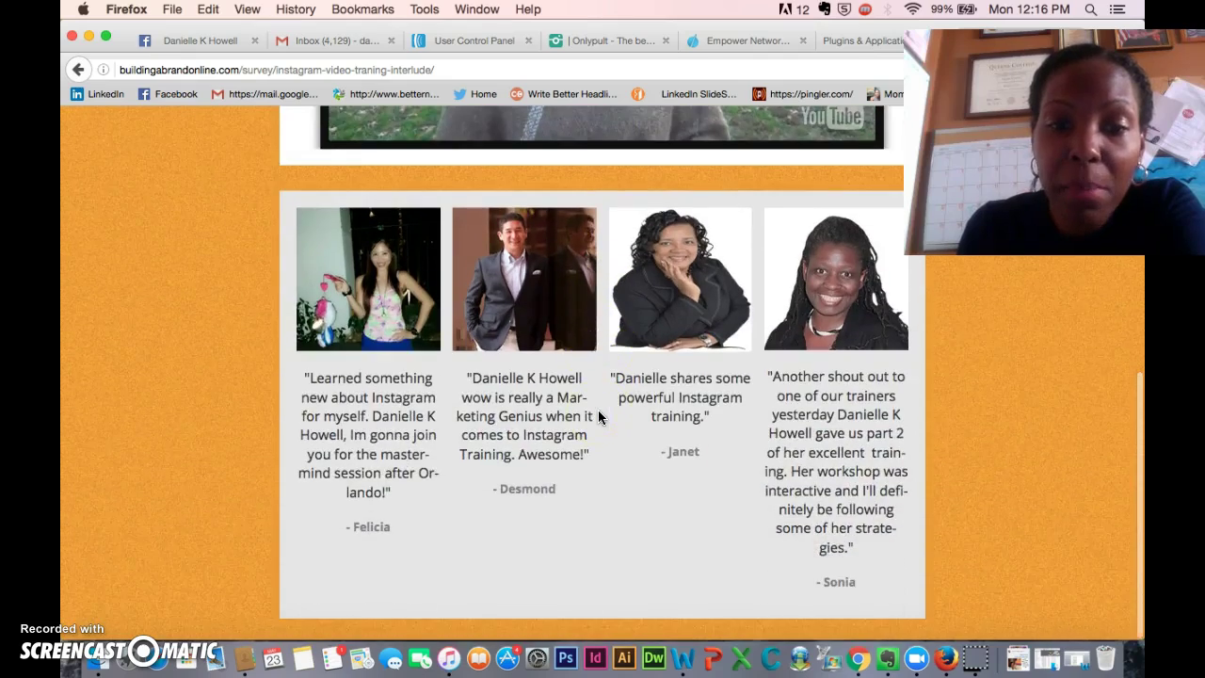
scroll(598, 417, "up", 10)
left_click(592, 356)
key("XF86AudioRaiseVolume")
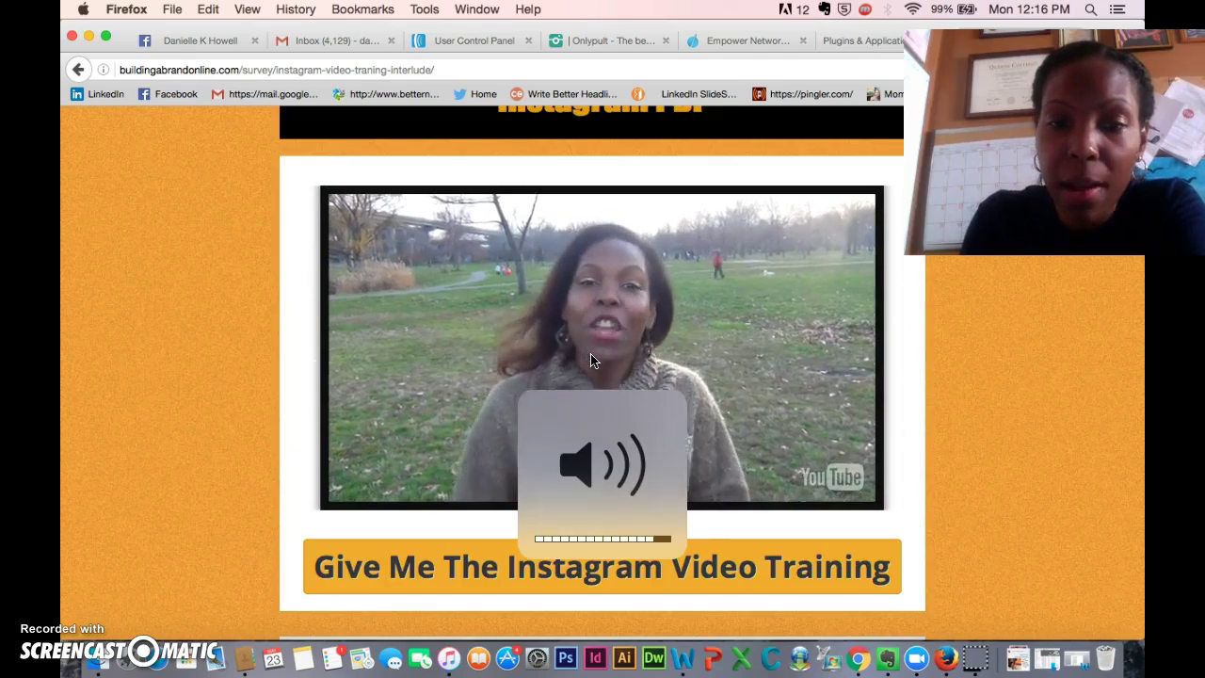
left_click(573, 578)
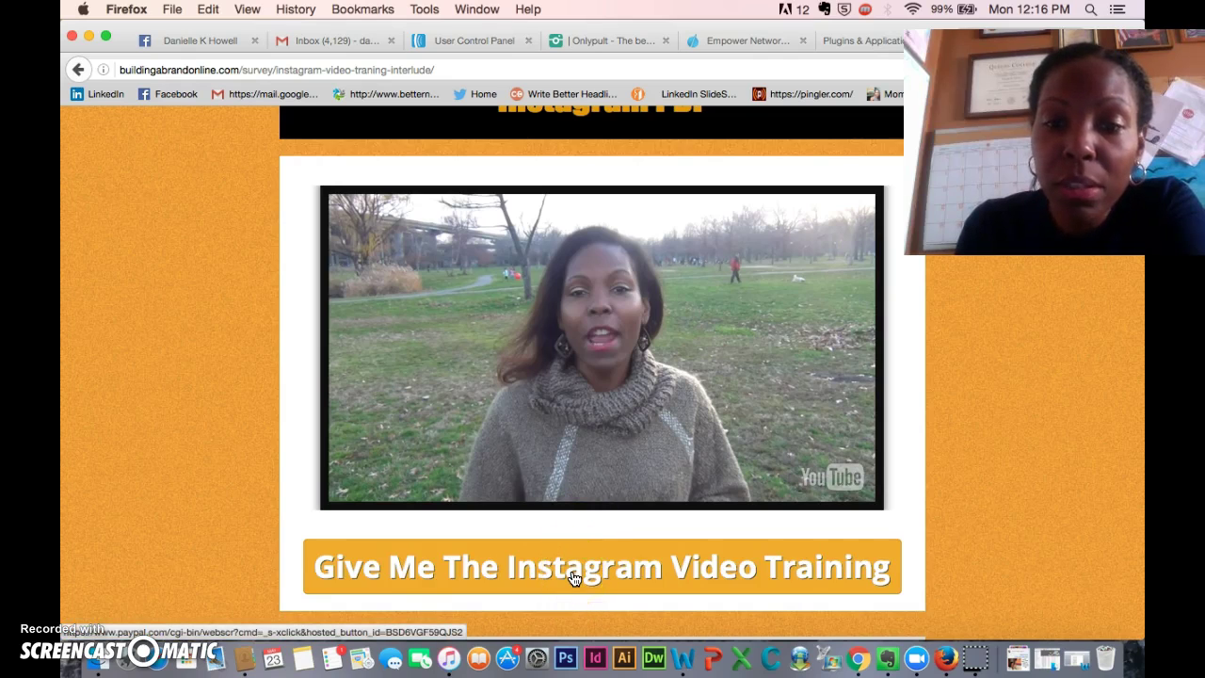
left_click(574, 578)
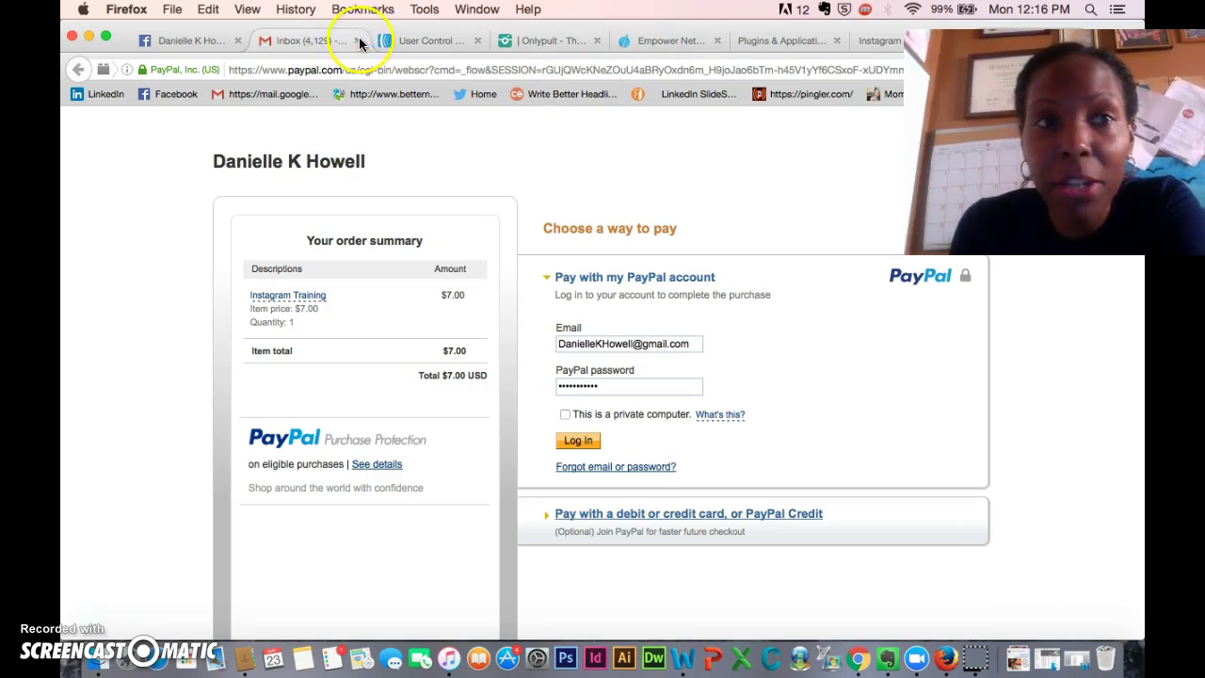
Switch to the Gmail inbox while the $7.00 PayPal checkout waits.
left_click(295, 42)
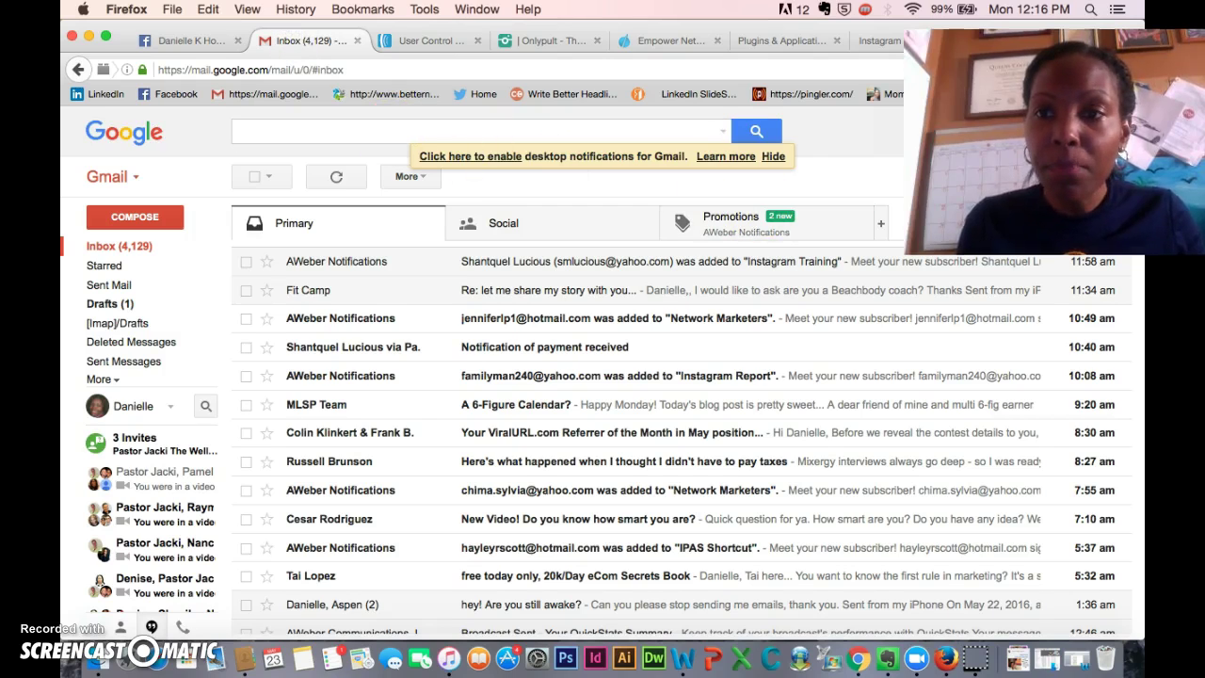
Sign out of the current Google account in Gmail.
key("alt+p")
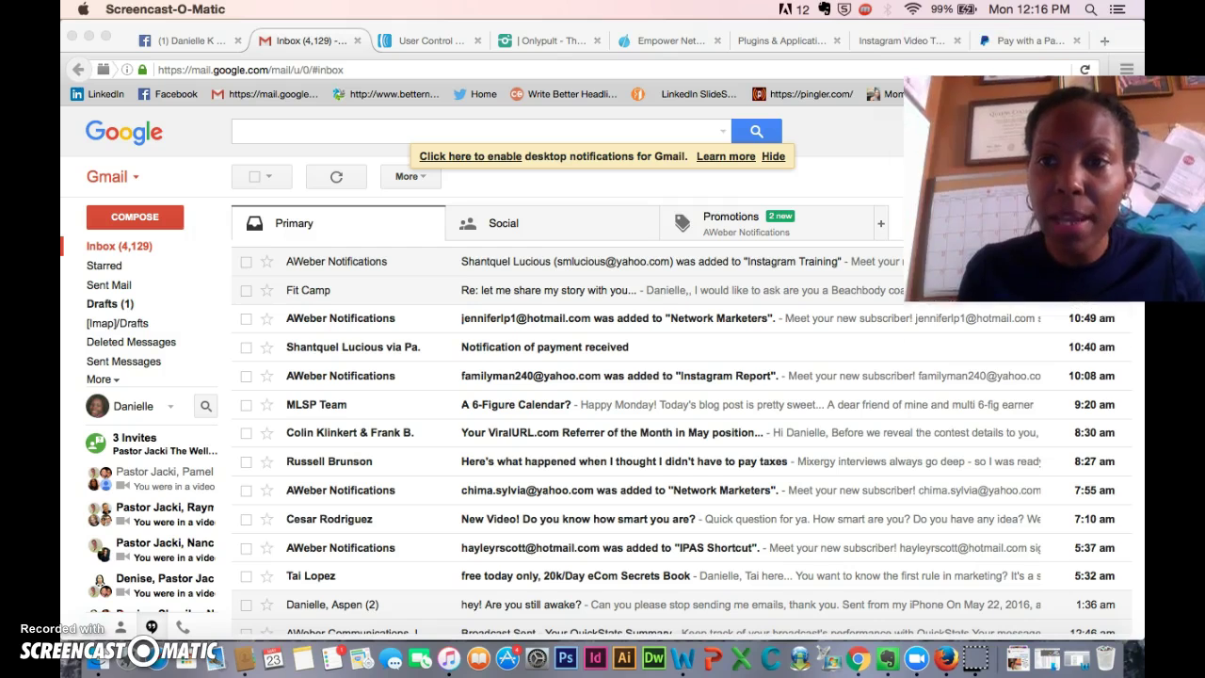
left_click(1107, 132)
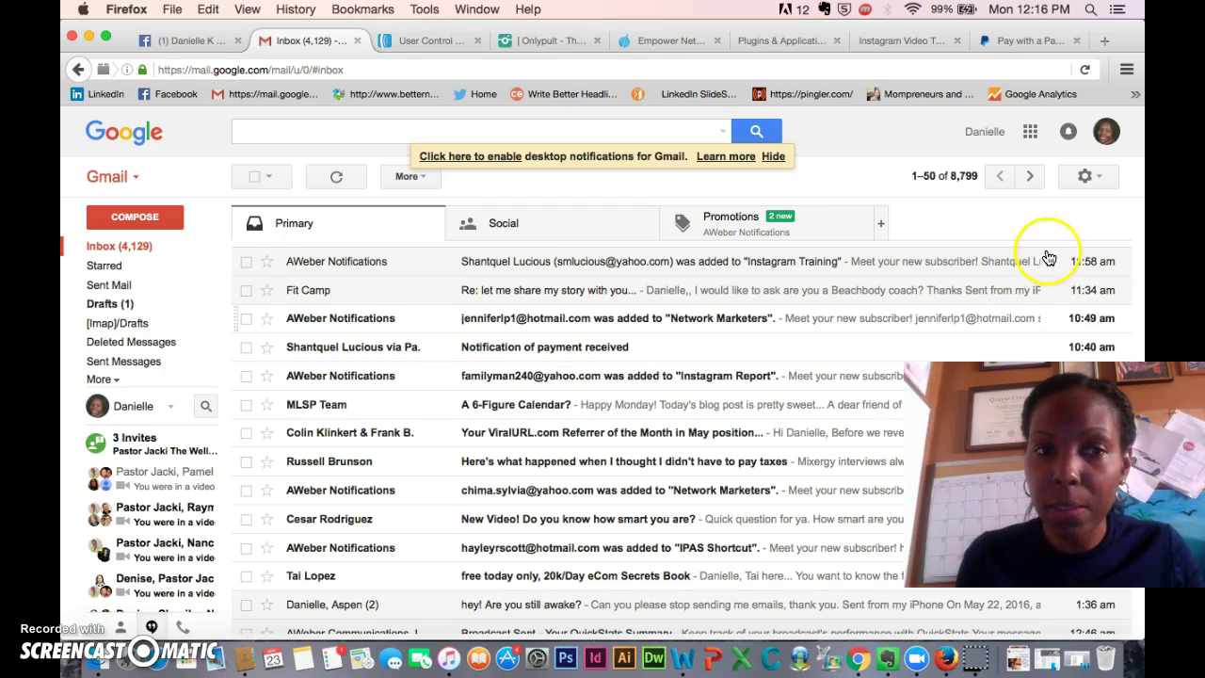
left_click(1100, 139)
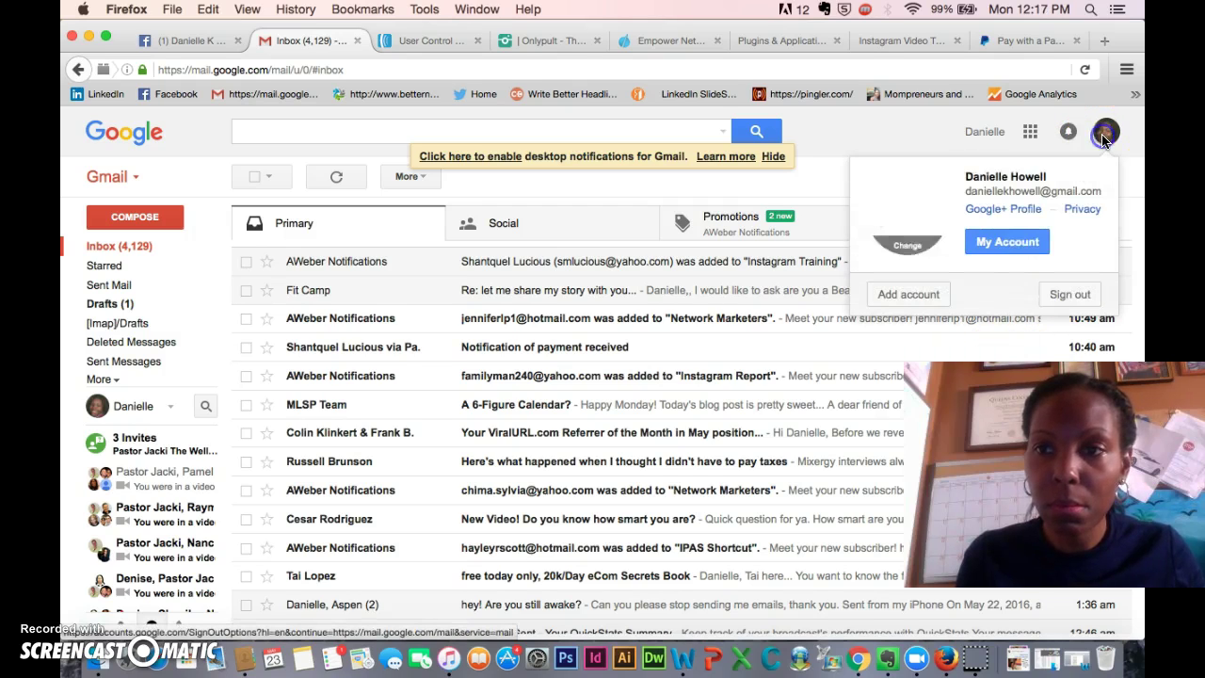
left_click(1069, 294)
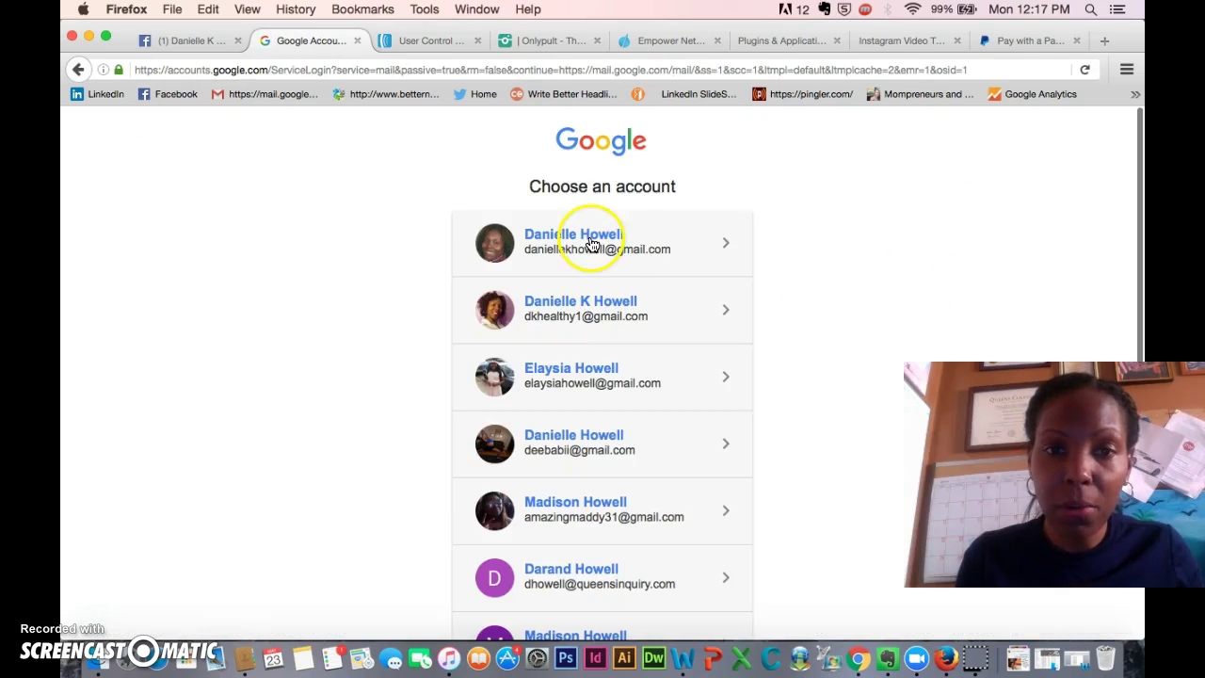
Sign in as the test subscriber and open the Instagram Report access e-mail.
left_click(578, 315)
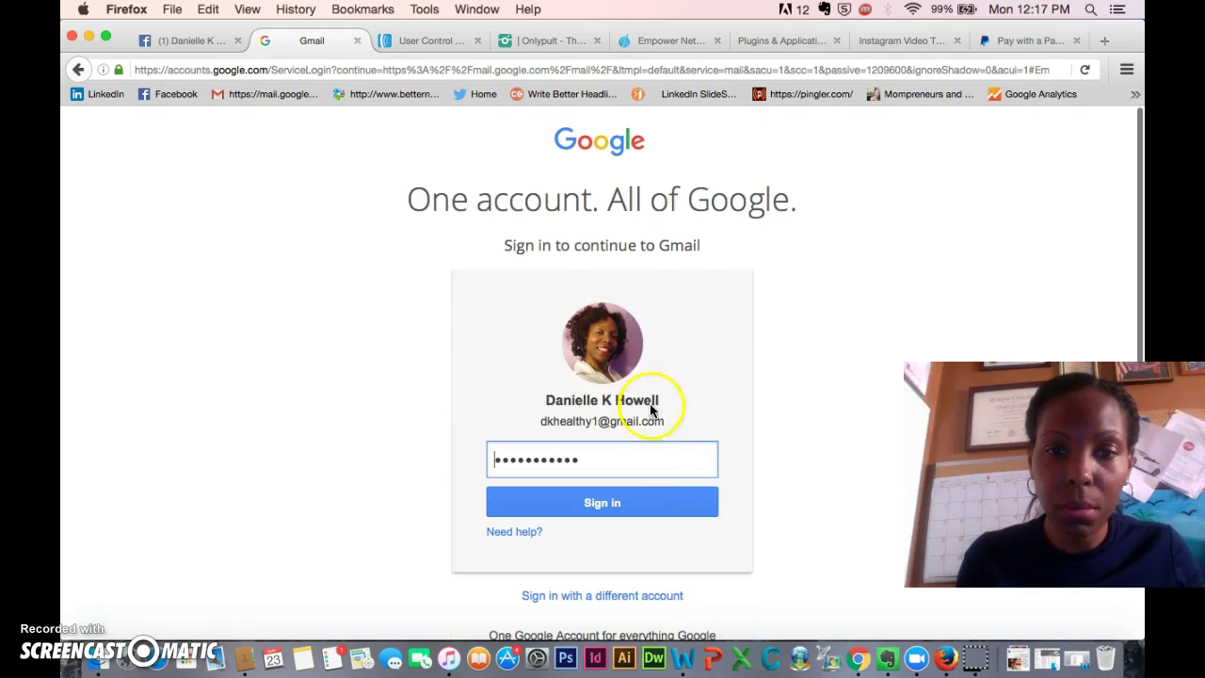
left_click(78, 73)
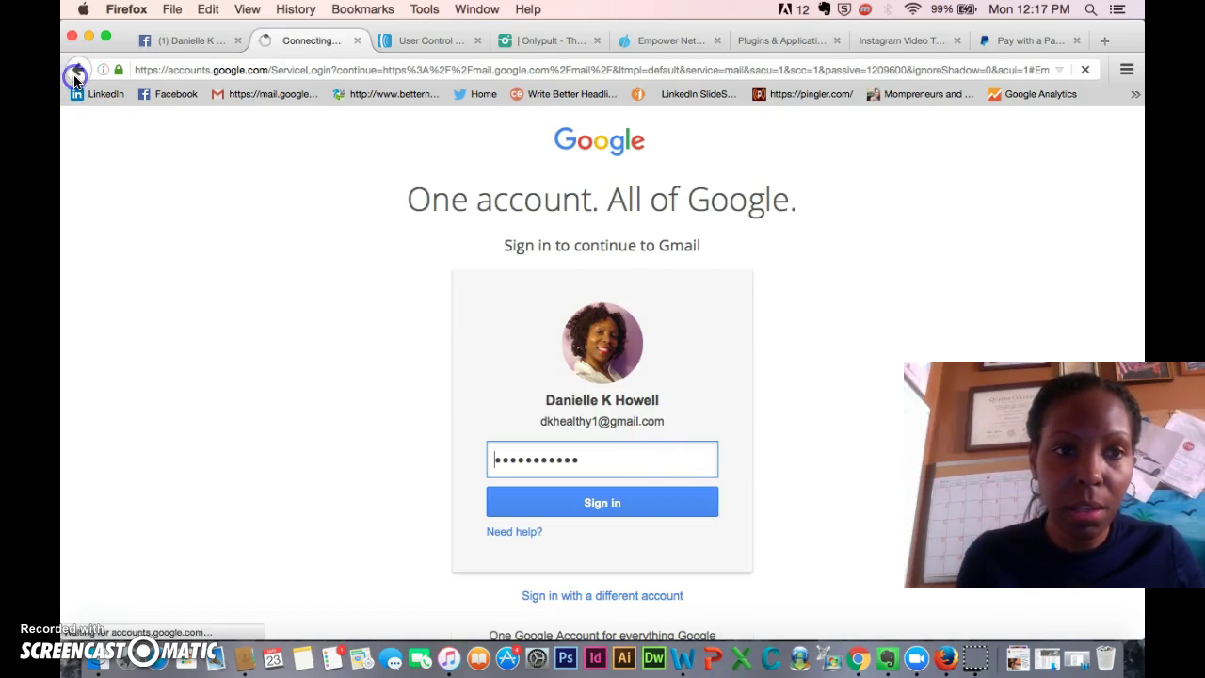
left_click(594, 452)
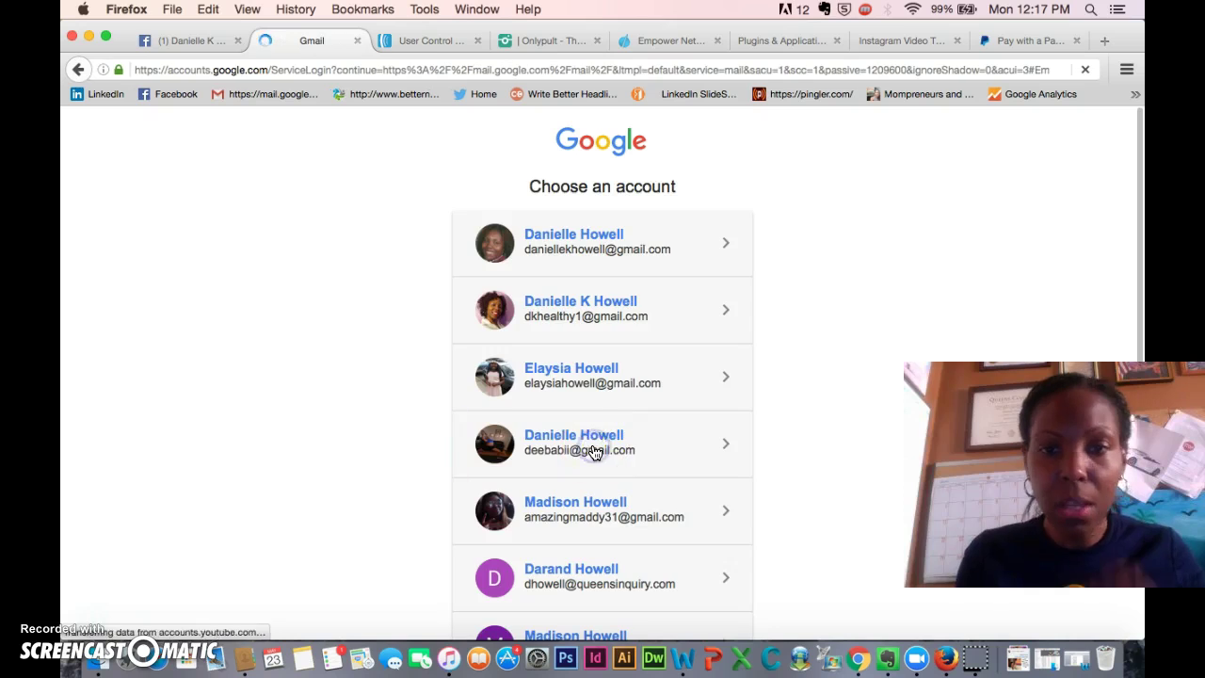
left_click(555, 513)
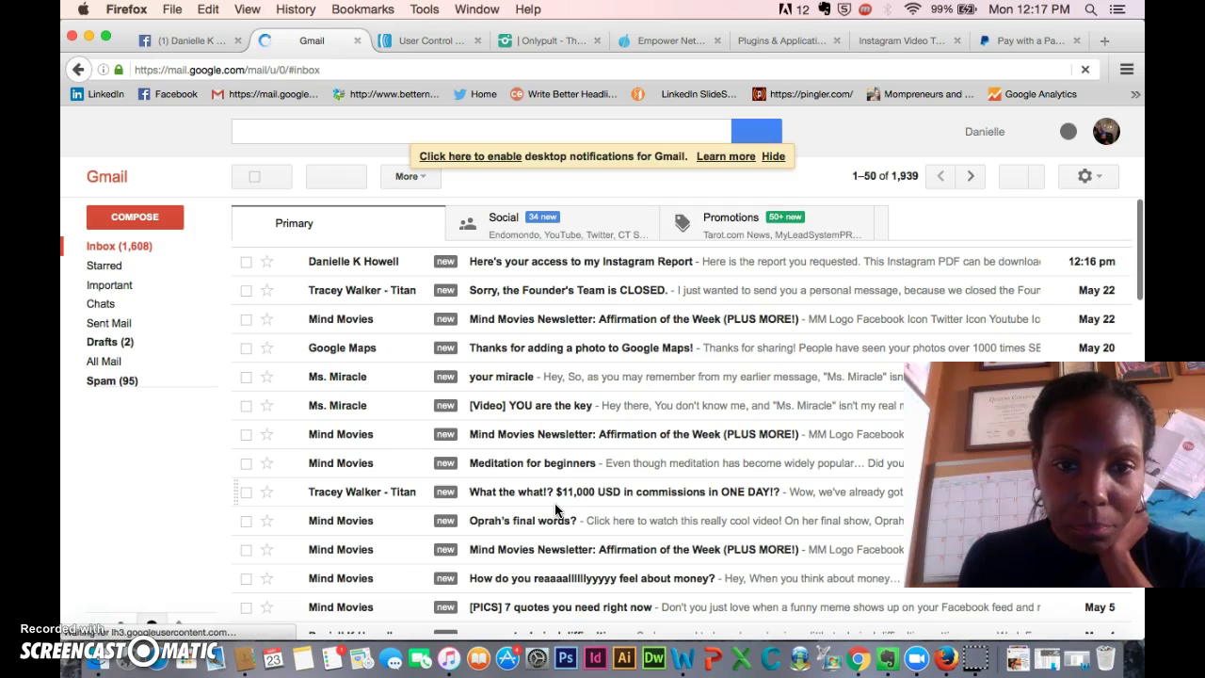
left_click(590, 265)
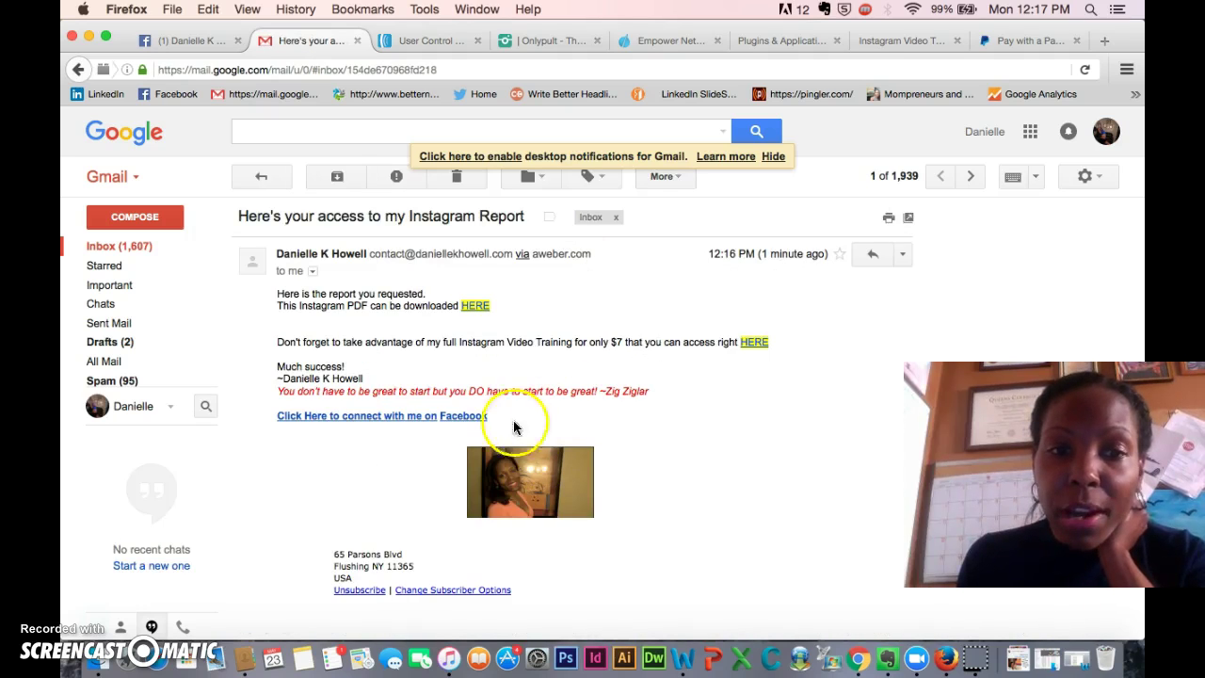
Open the report PDF link in Firefox's viewer and return to page 1 of 18.
left_click(476, 307)
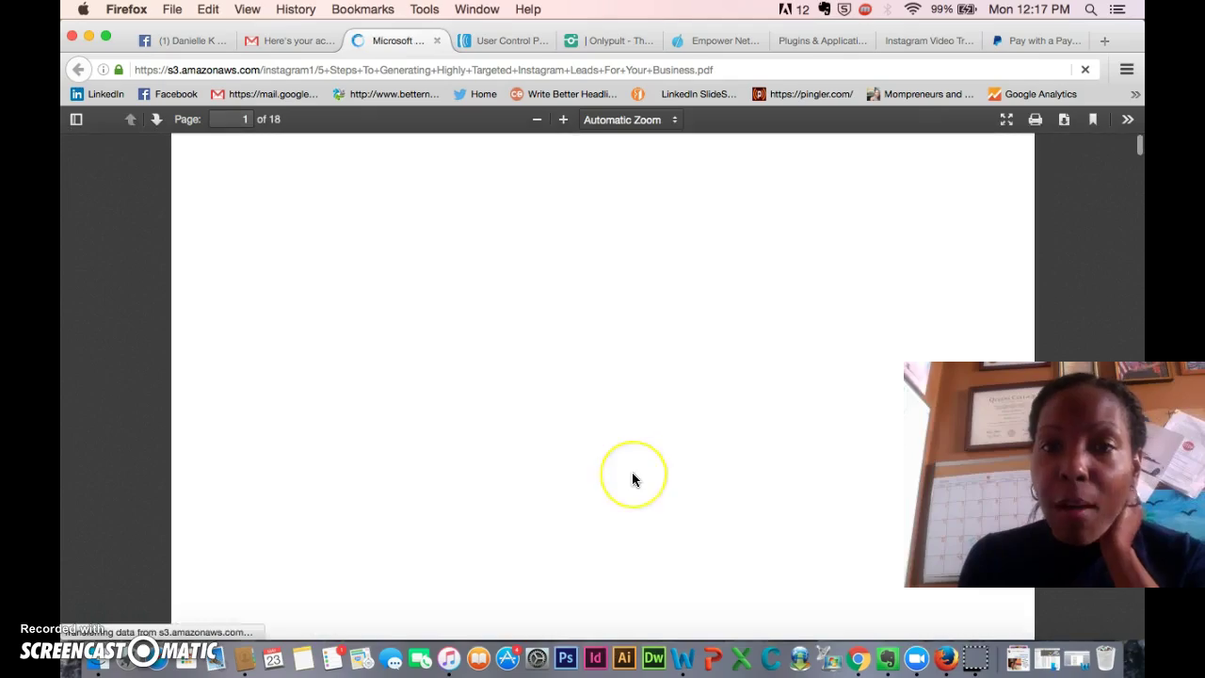
scroll(631, 475, "down", 4)
scroll(631, 475, "down", 3)
scroll(632, 476, "up", 8)
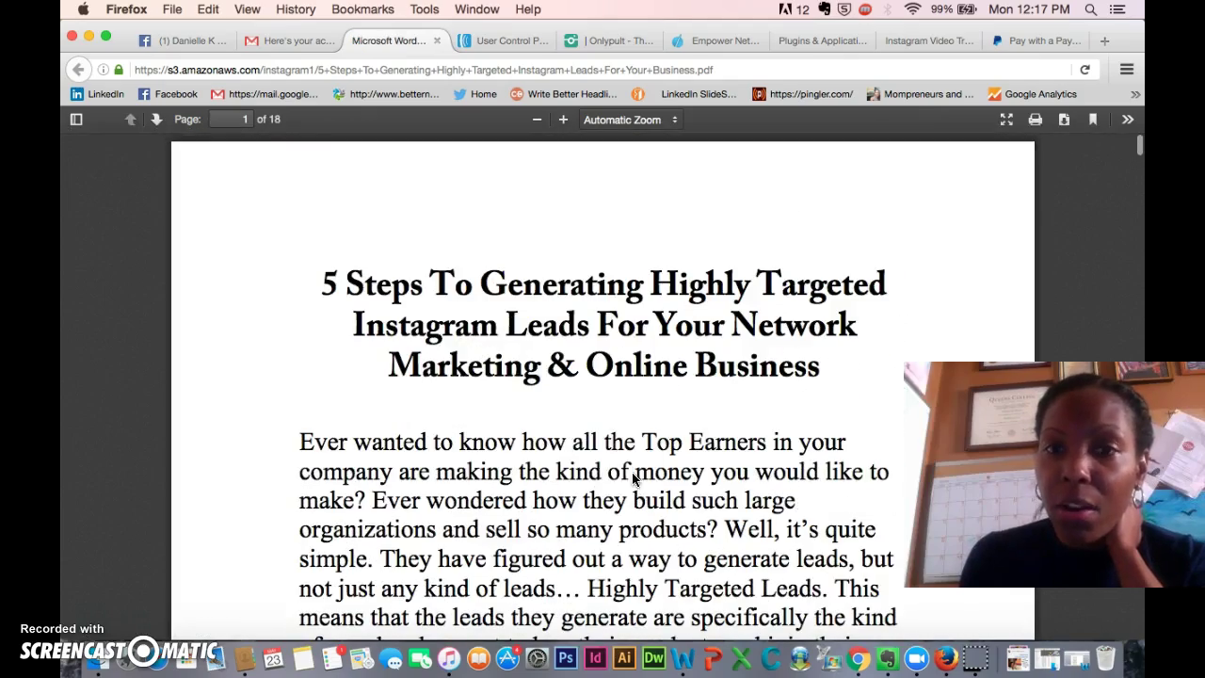
left_click_drag(941, 405, 941, 143)
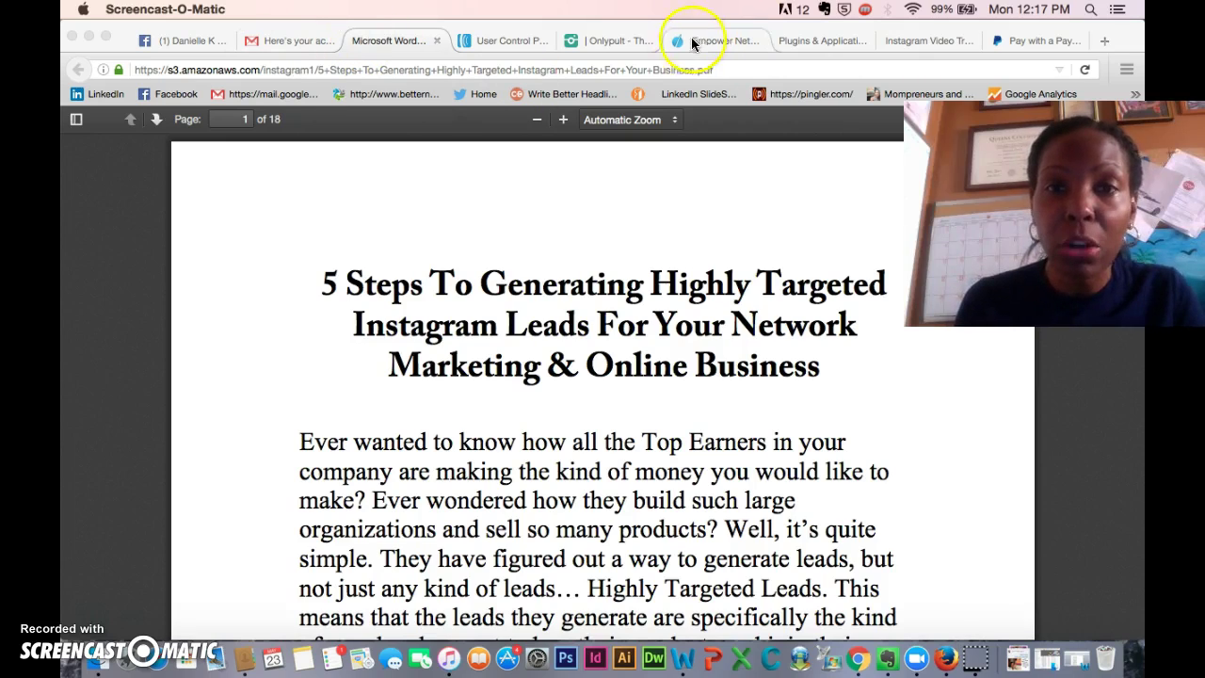
left_click(514, 43)
Start a new sign-up form from AWeber's Sign Up Forms area.
scroll(713, 376, "up", 2)
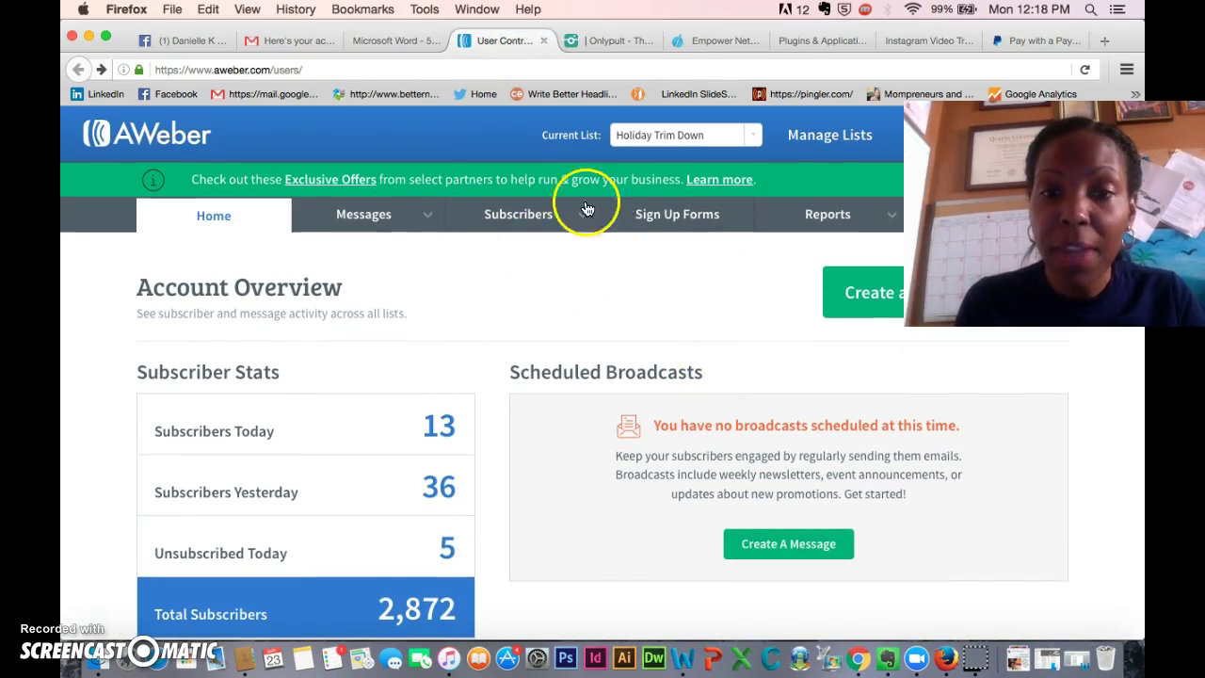
left_click(675, 216)
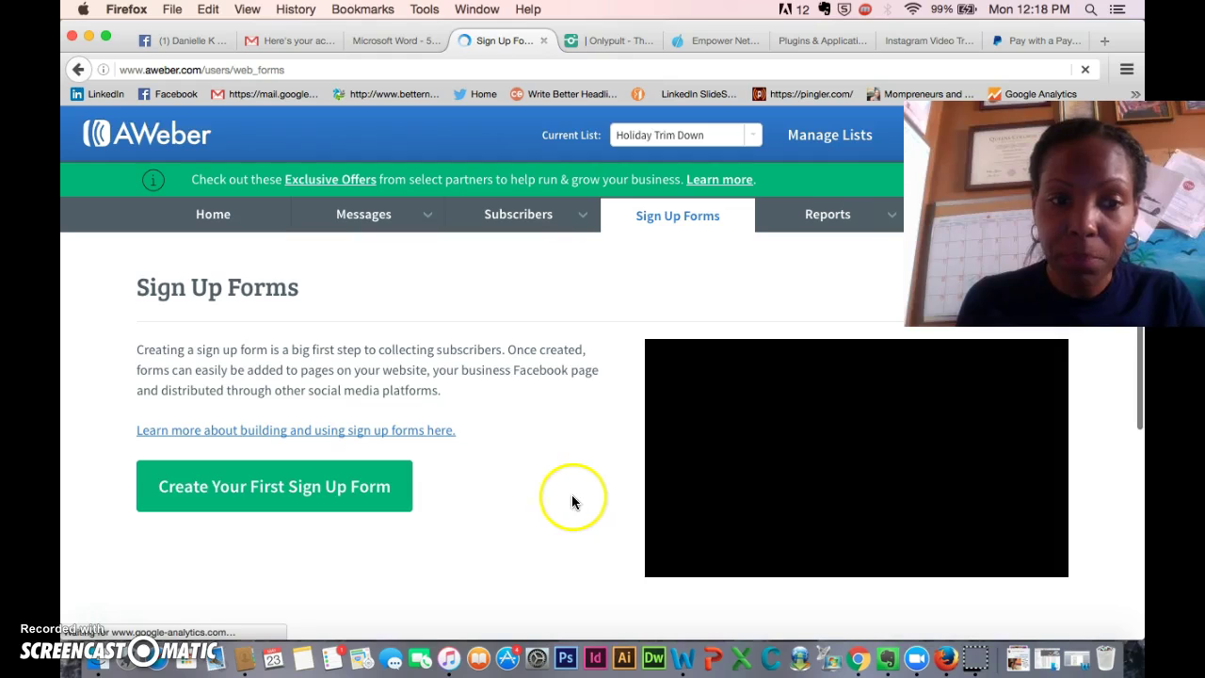
scroll(576, 502, "down", 1)
left_click(329, 459)
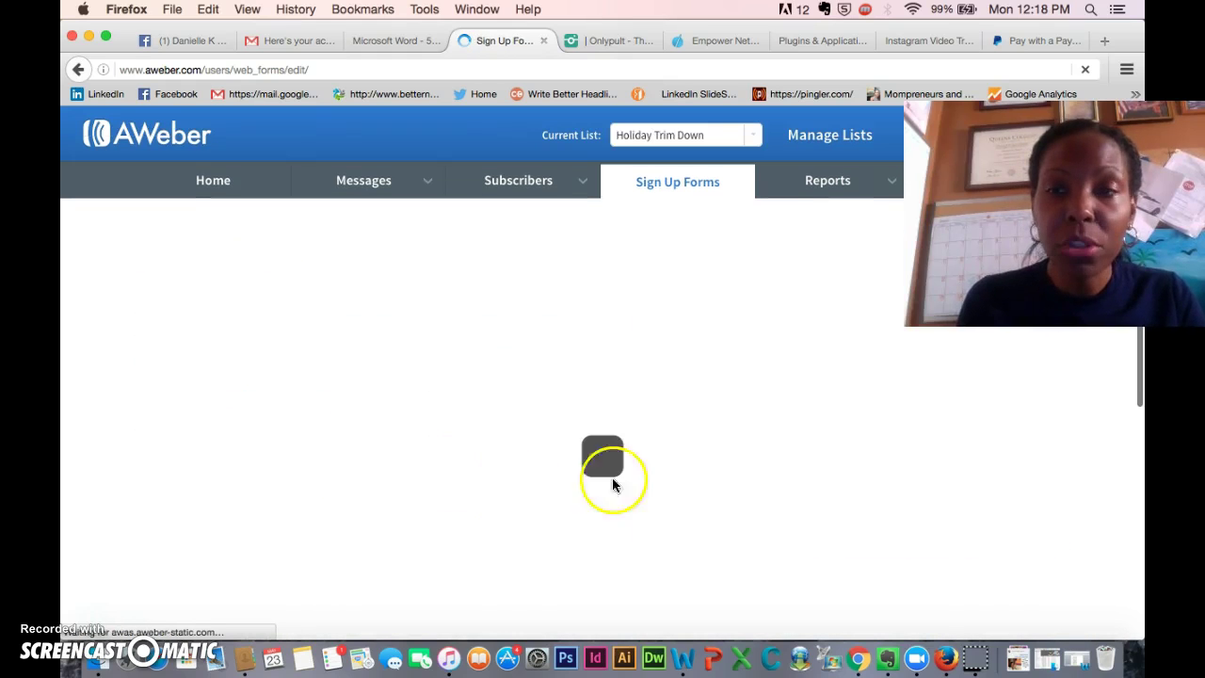
Delete the Name field so the form keeps only Email and Sign Up.
left_click_drag(1054, 214, 1042, 144)
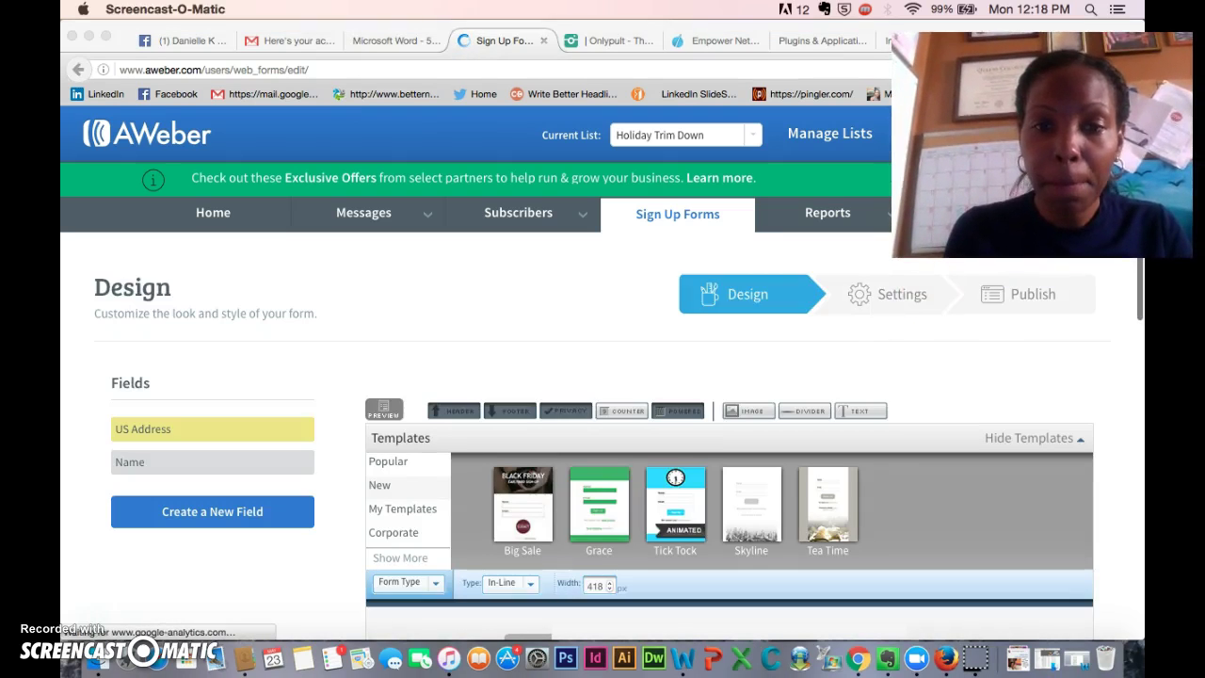
scroll(885, 344, "down", 5)
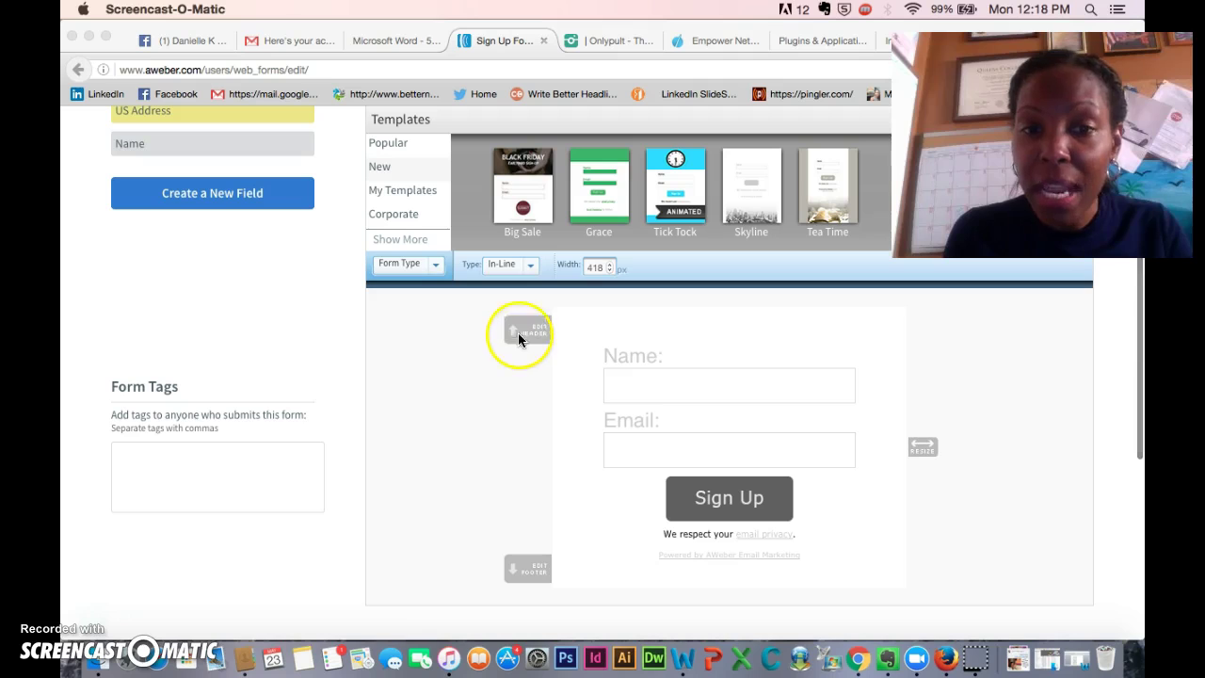
left_click(599, 381)
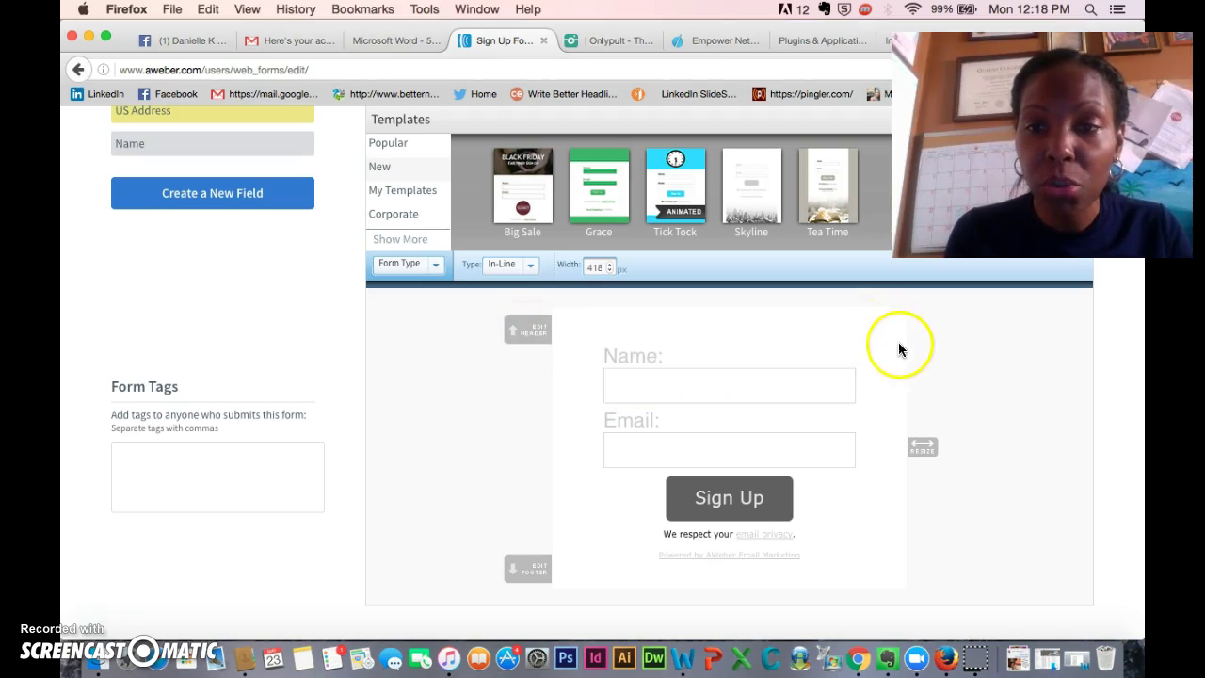
left_click(899, 348)
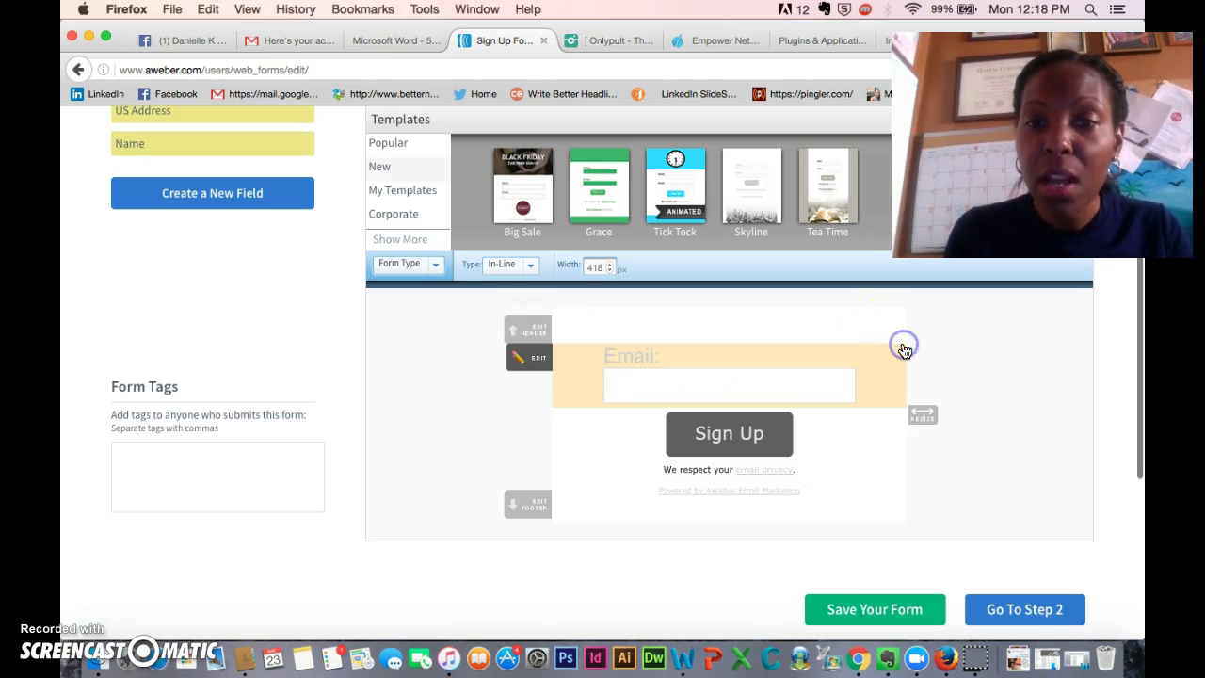
Rename the form to 'Health' in the Step 2 settings.
left_click(1019, 612)
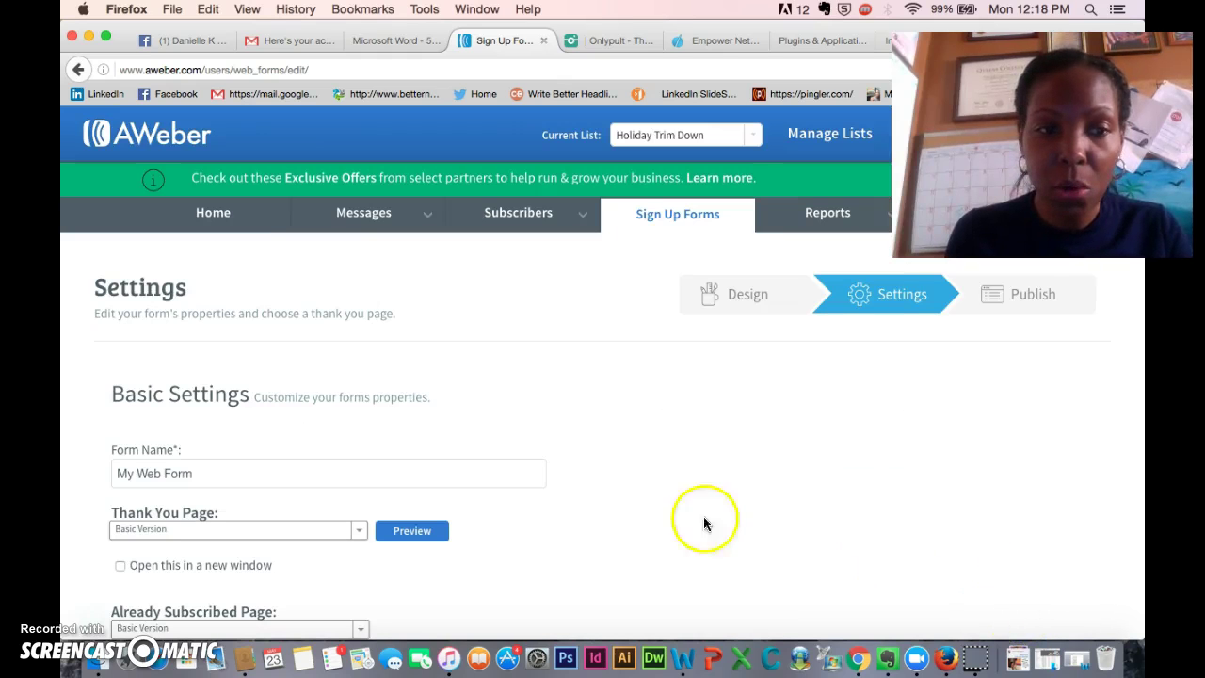
key("super+equal")
left_click_drag(232, 341, 96, 340)
type("Health")
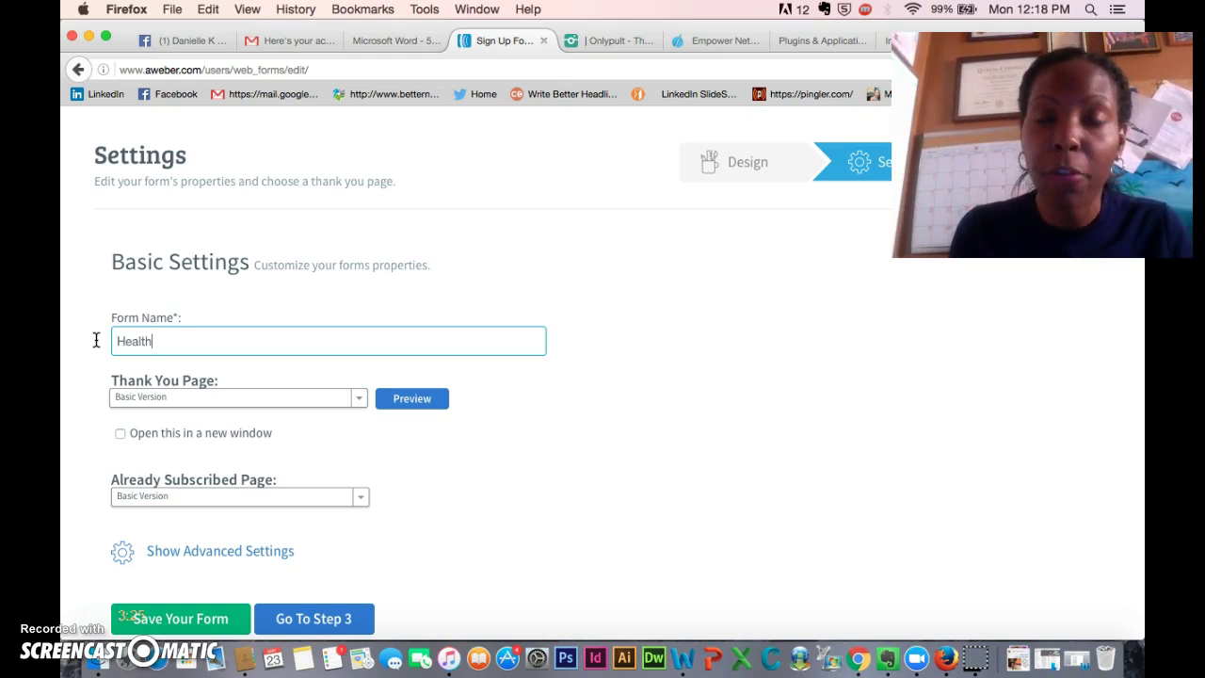
scroll(274, 499, "down", 2)
Save the Health form and advance to the Step 3 Publish page.
left_click(325, 532)
left_click(743, 476)
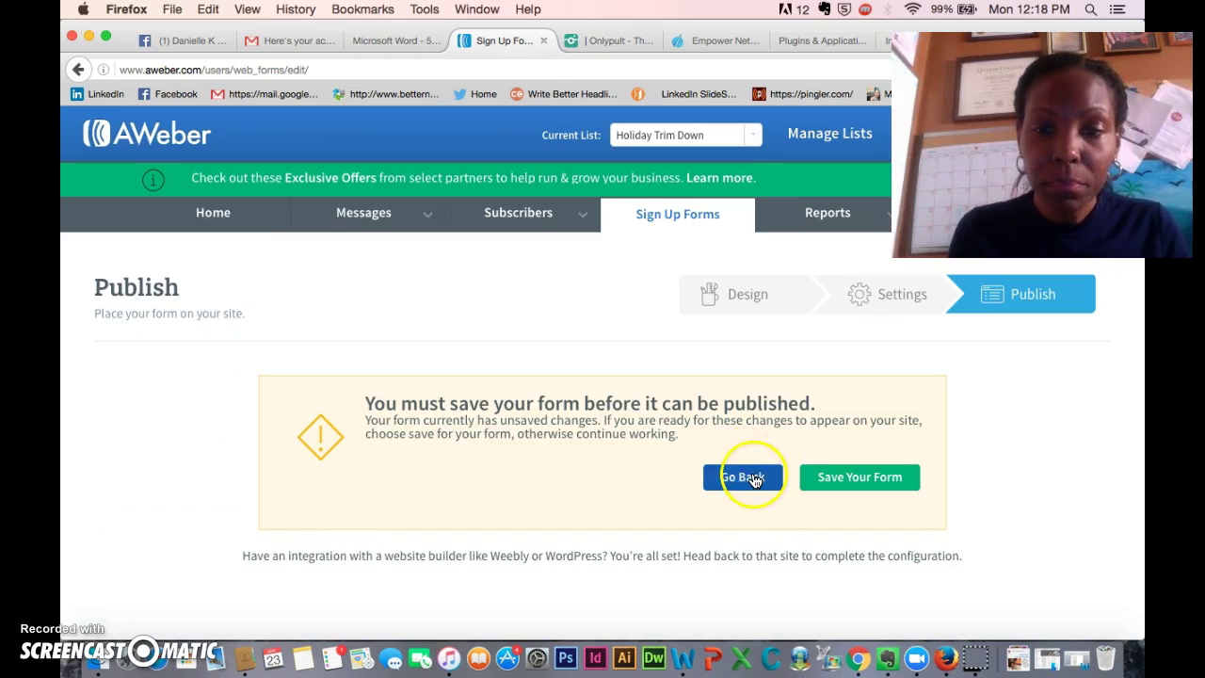
left_click(452, 515)
scroll(452, 518, "down", 6)
scroll(452, 514, "down", 5)
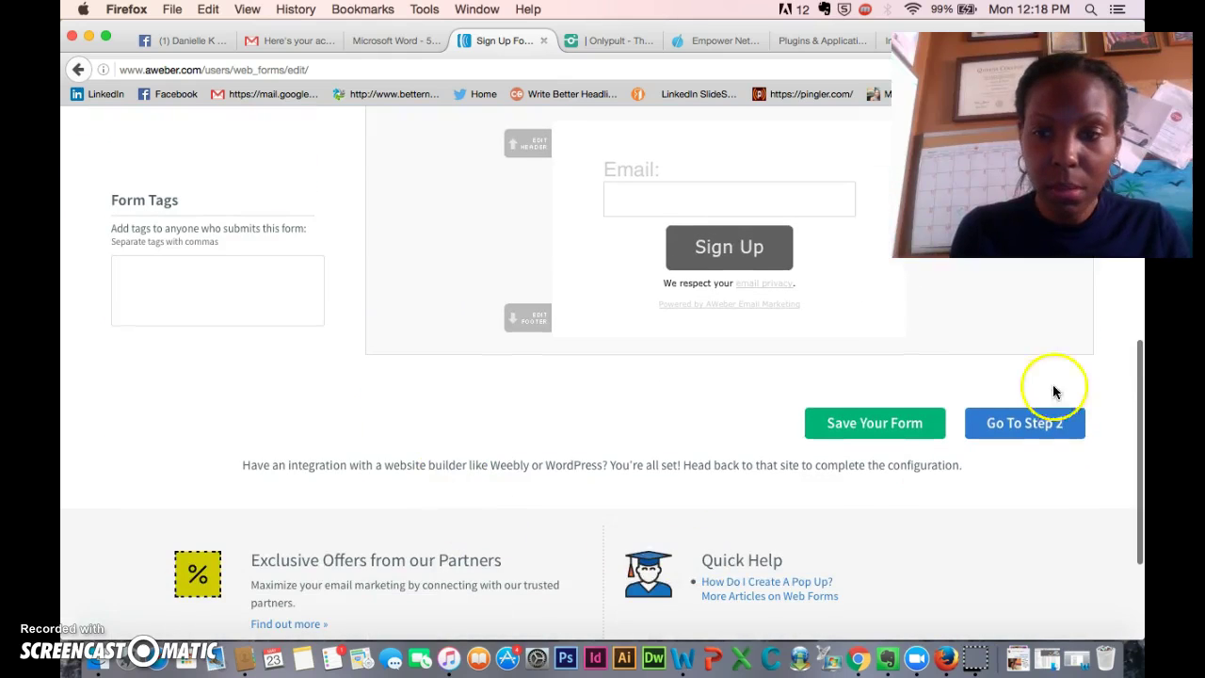
left_click(1018, 424)
scroll(558, 509, "down", 9)
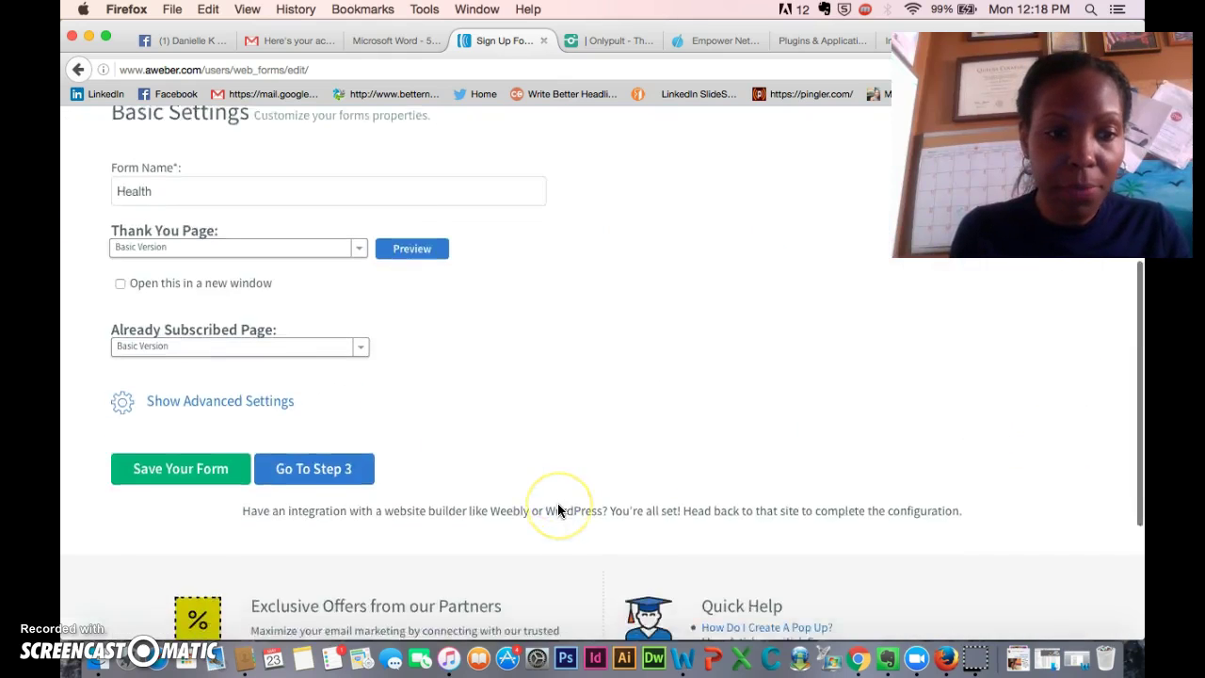
left_click(212, 357)
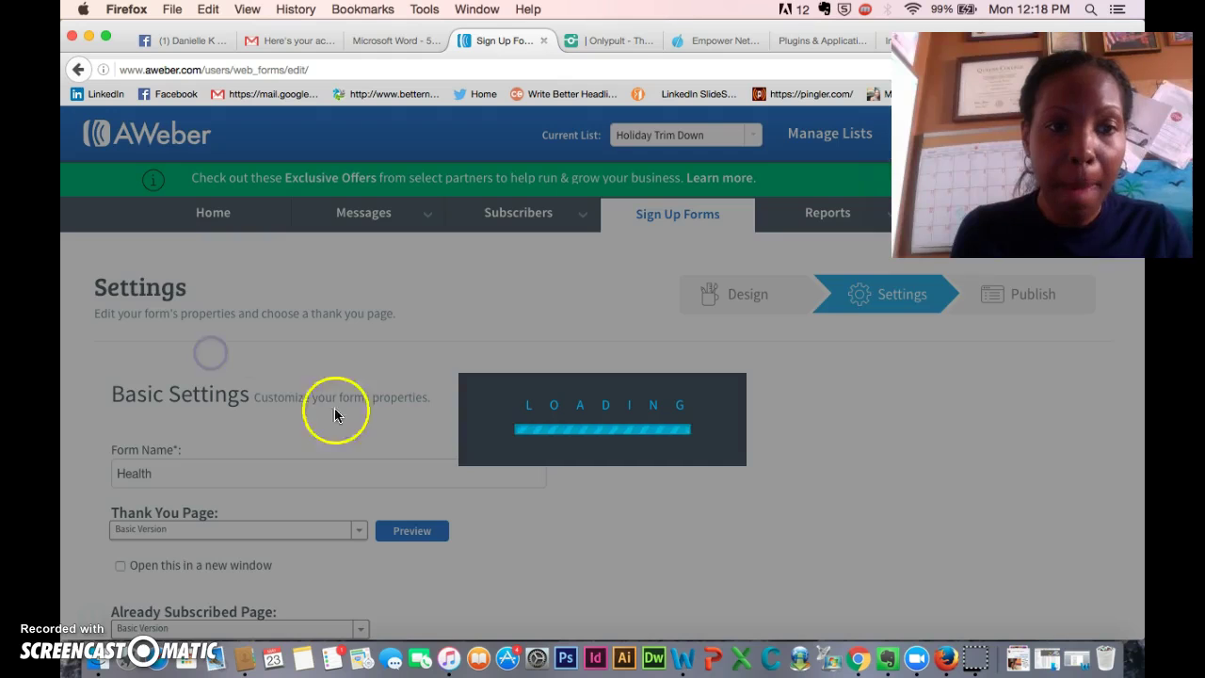
scroll(352, 489, "down", 4)
left_click(337, 559)
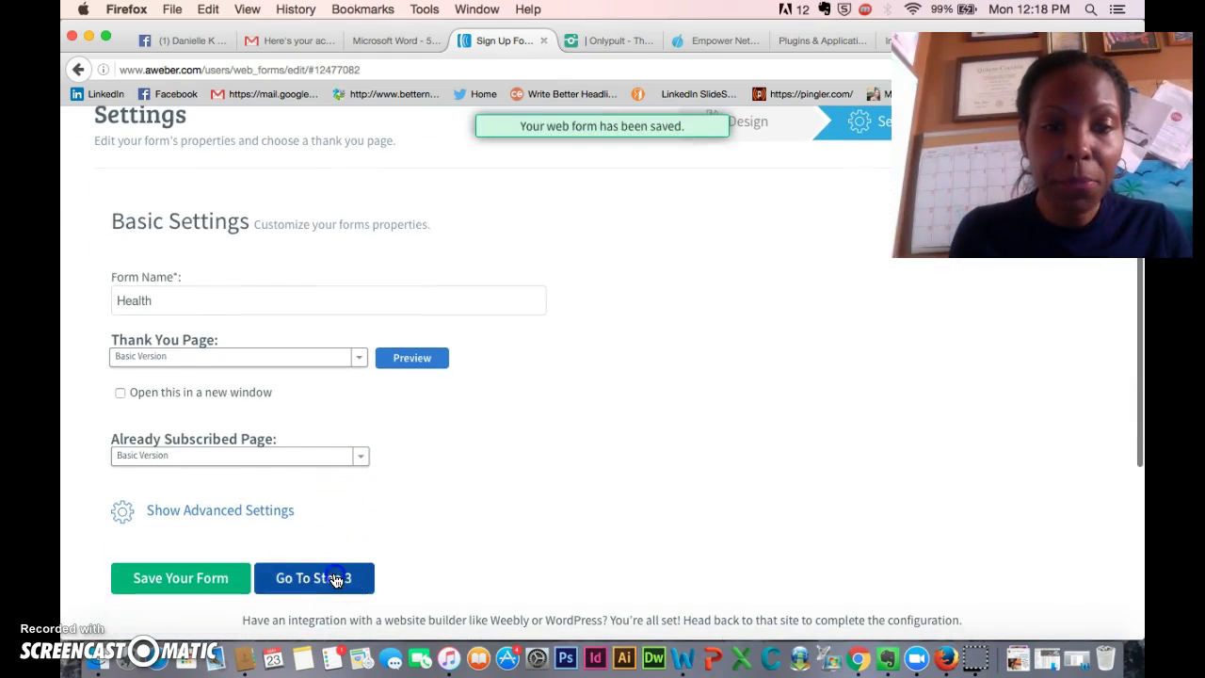
scroll(399, 453, "down", 2)
Choose self-install and display the Health form's Raw HTML Version code.
left_click(376, 355)
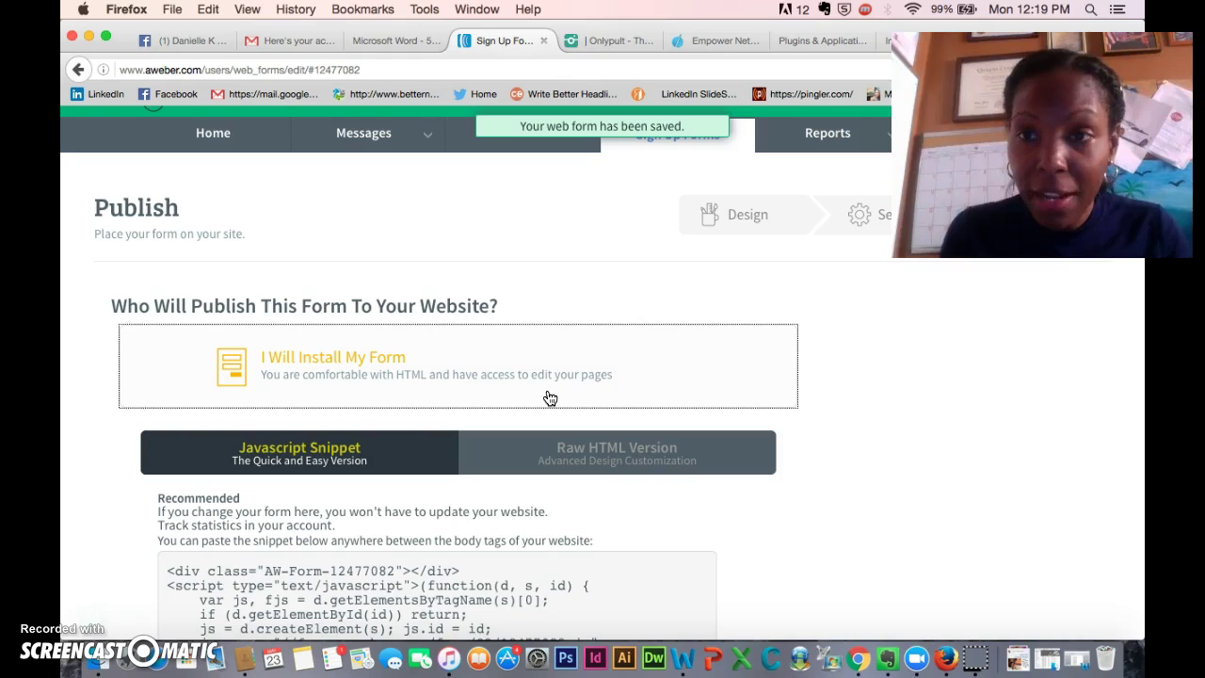
left_click(582, 441)
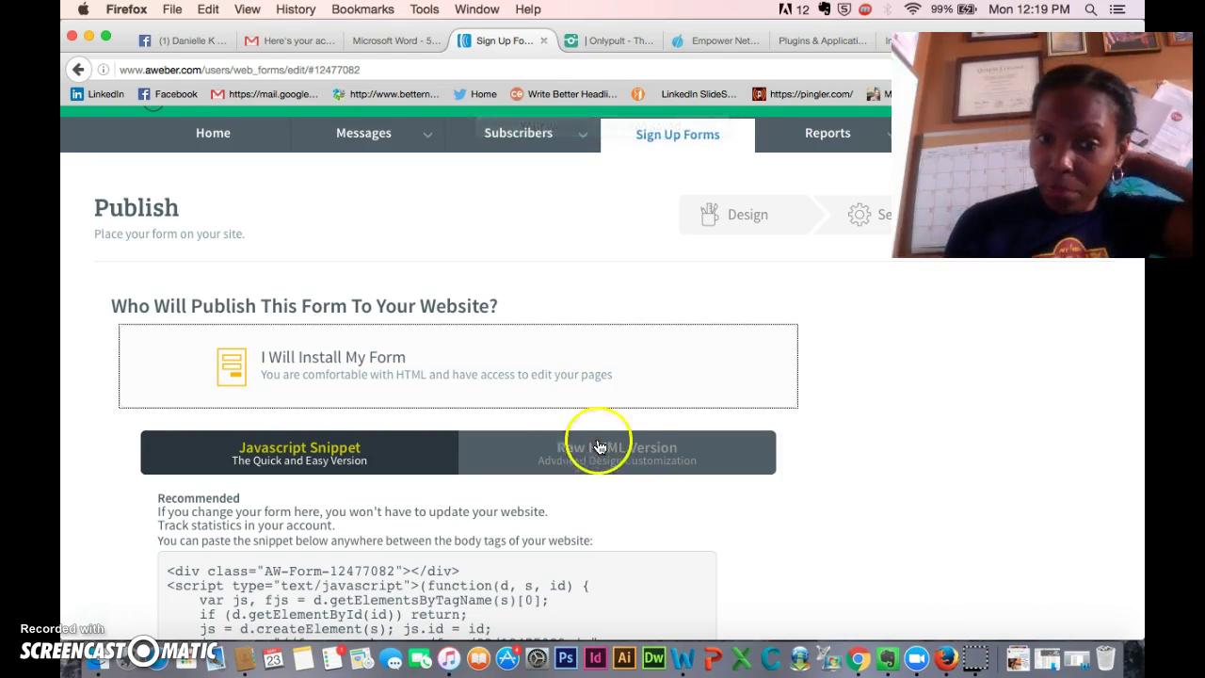
scroll(582, 440, "down", 3)
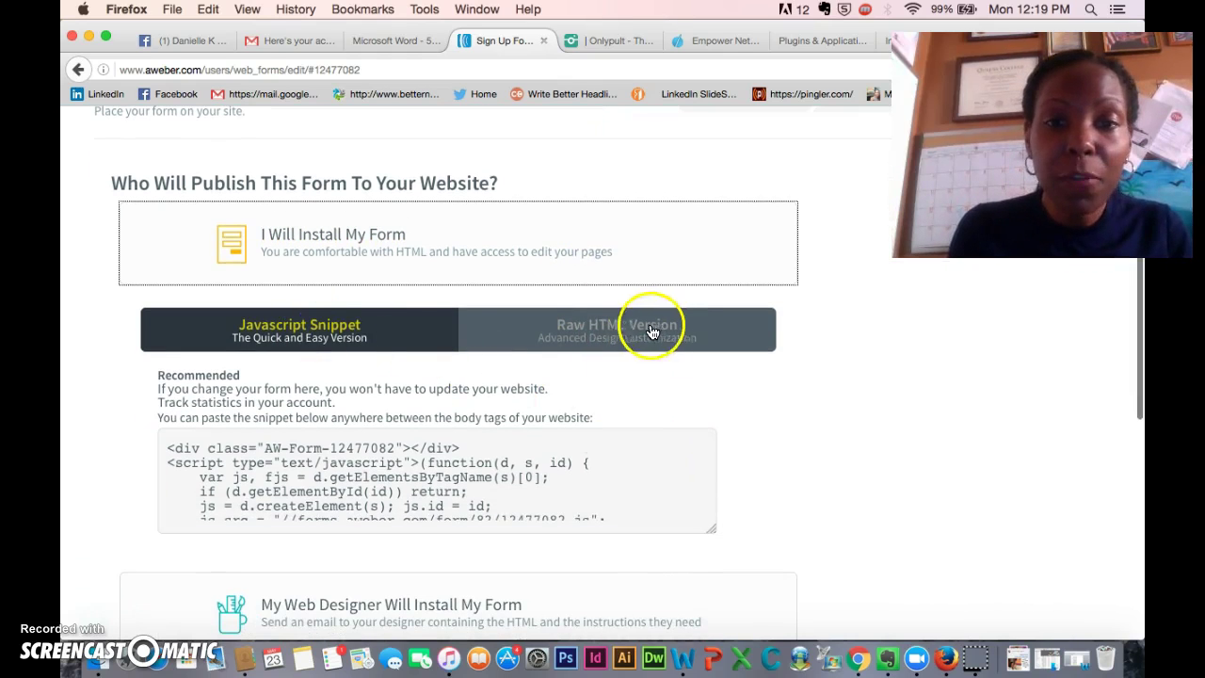
left_click(653, 331)
left_click(508, 475)
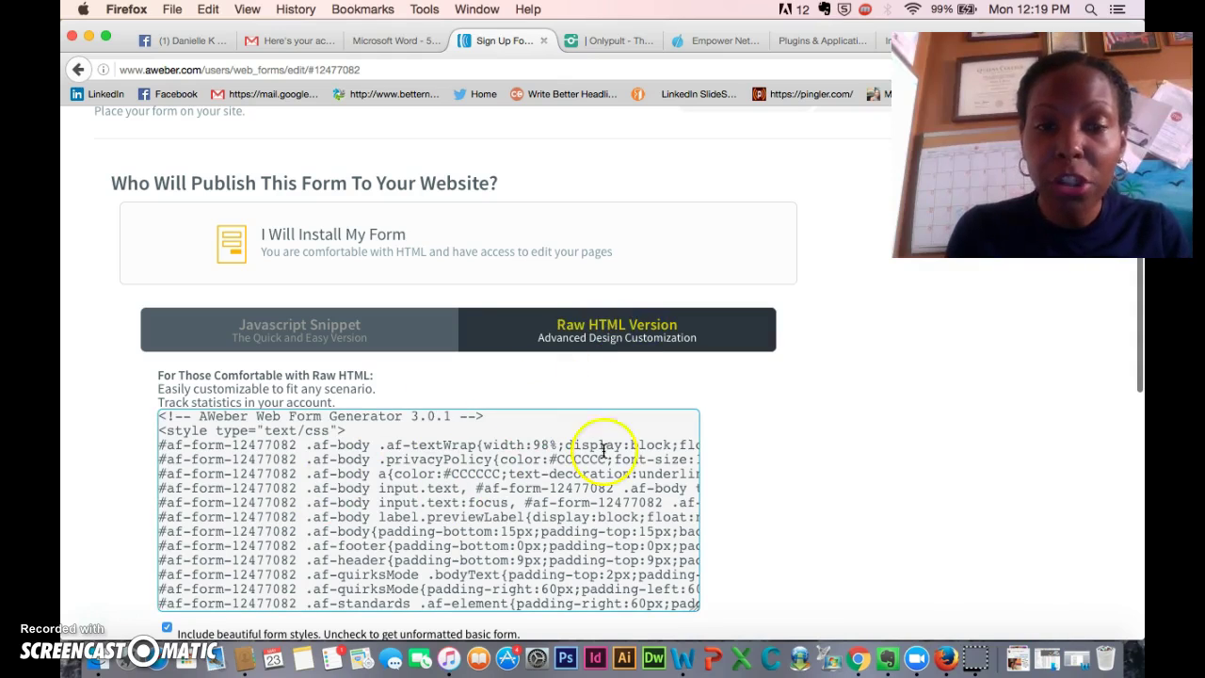
left_click(816, 287)
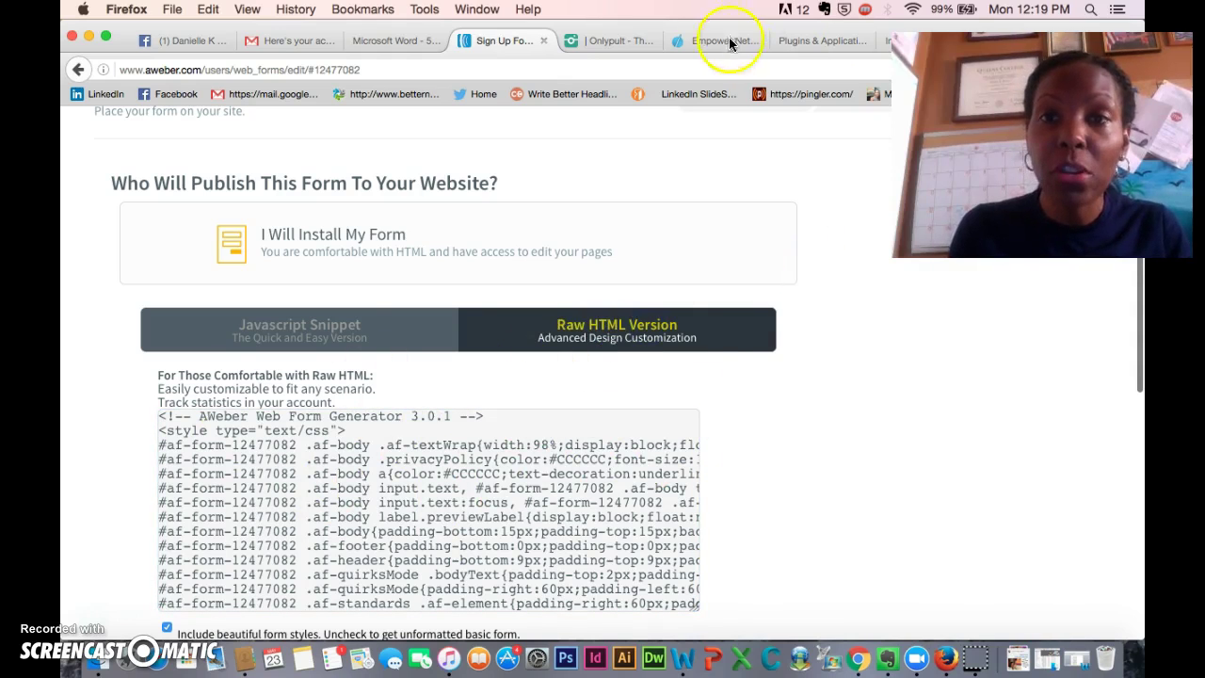
left_click(800, 43)
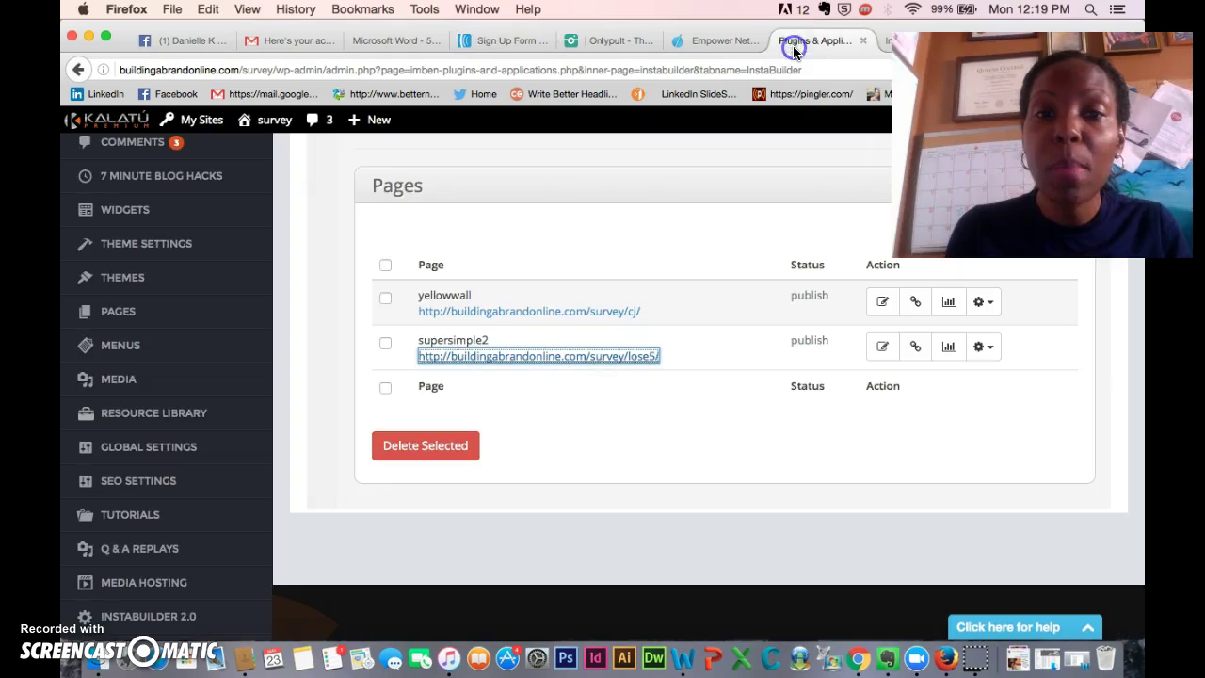
Browse the InstaBuilder pages list and settings, then return to the main section.
scroll(623, 295, "up", 5)
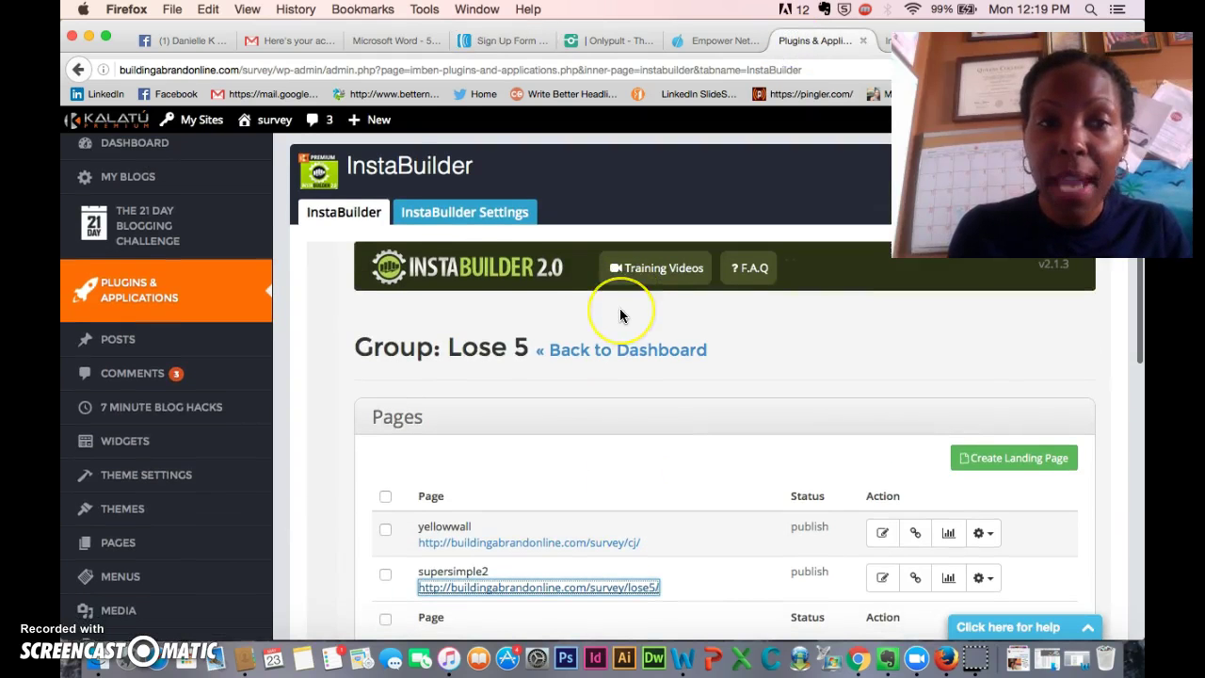
scroll(619, 315, "down", 1)
scroll(620, 314, "up", 1)
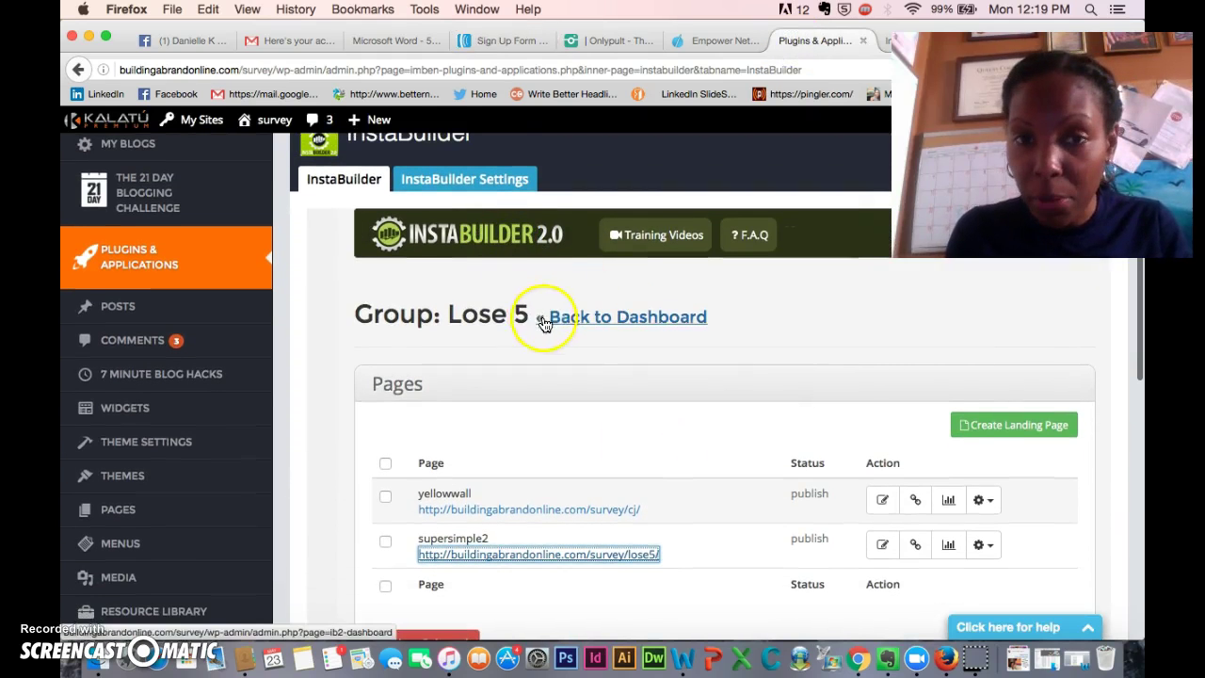
scroll(529, 301, "down", 3)
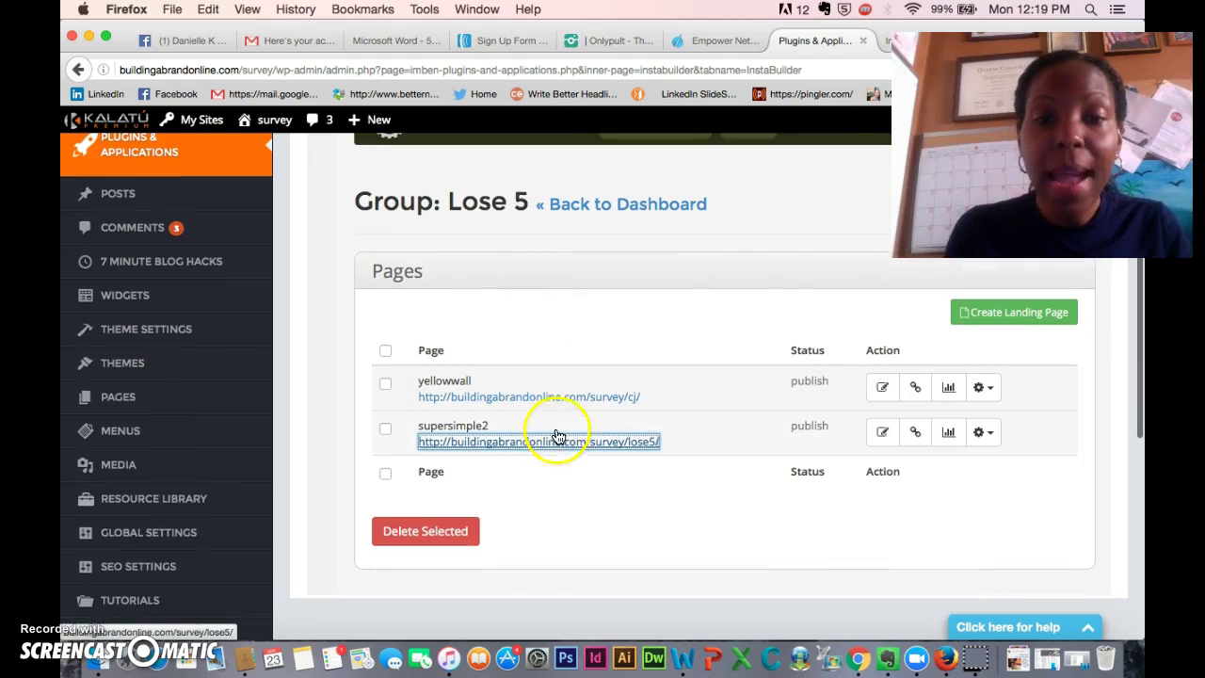
scroll(583, 429, "up", 4)
scroll(765, 423, "down", 10)
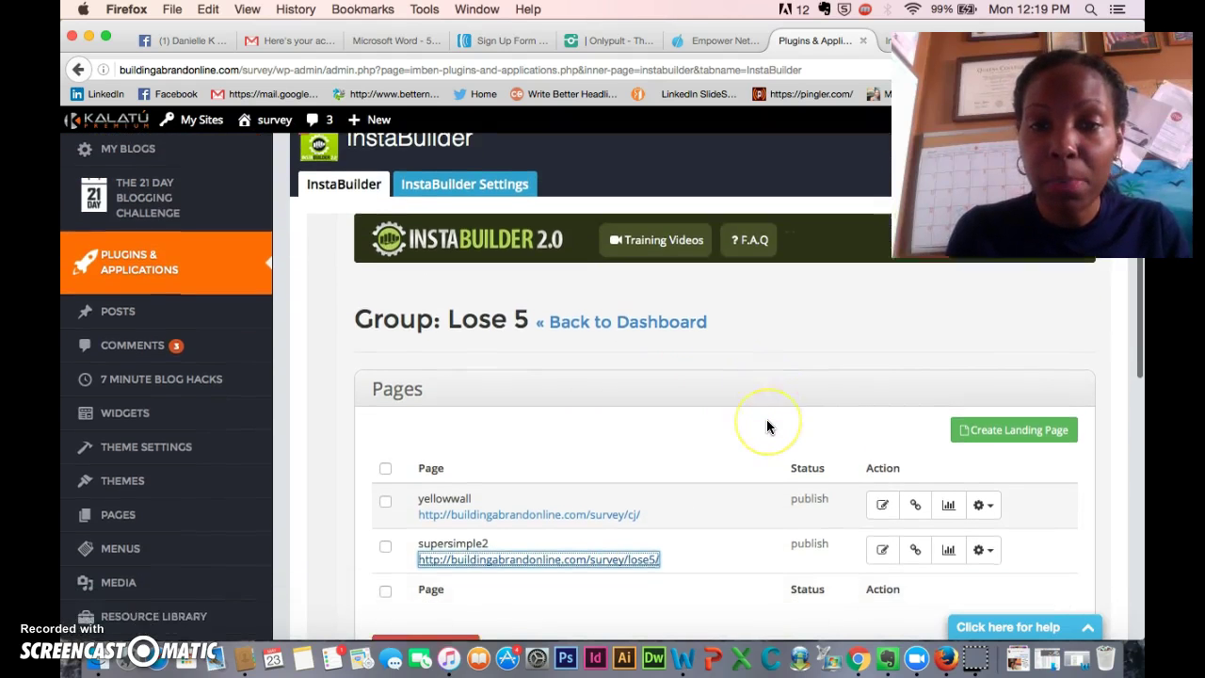
scroll(766, 426, "up", 10)
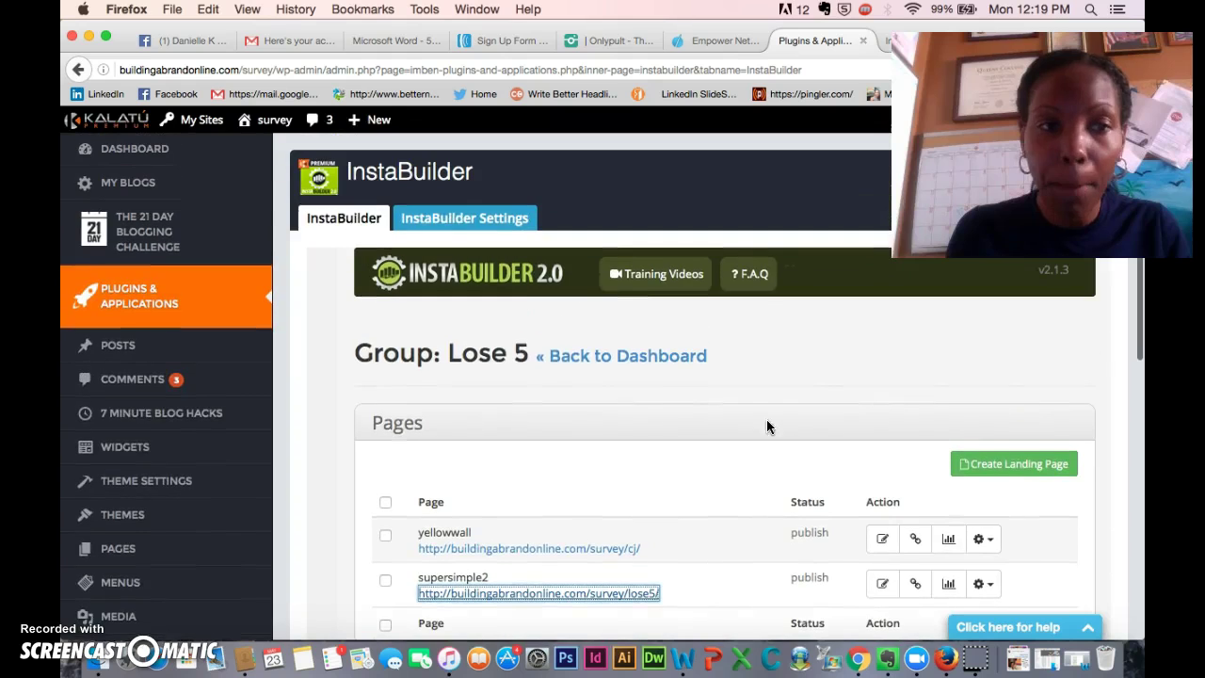
left_click(344, 222)
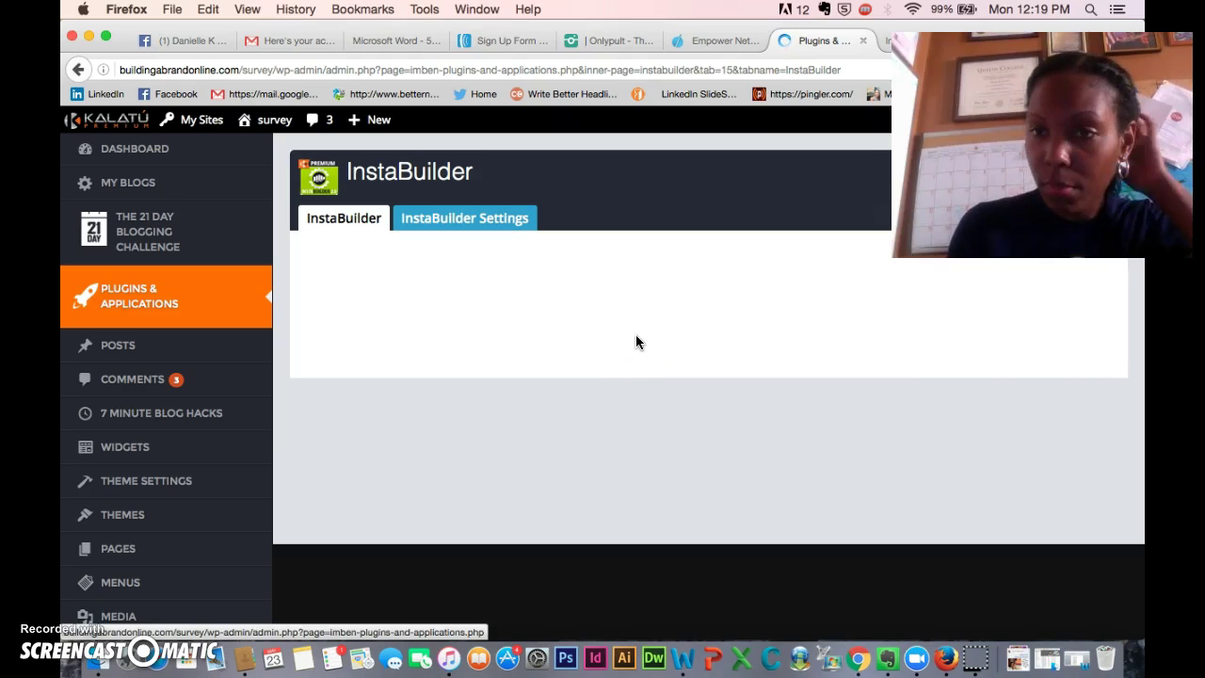
left_click(463, 219)
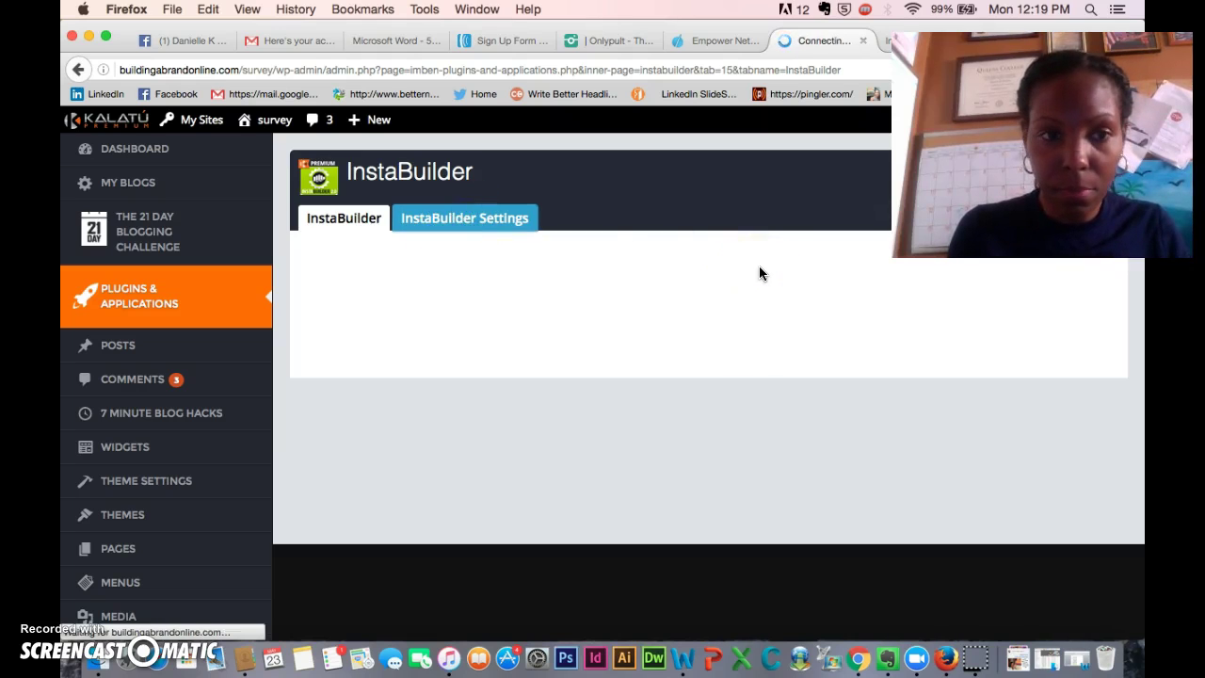
left_click(822, 279)
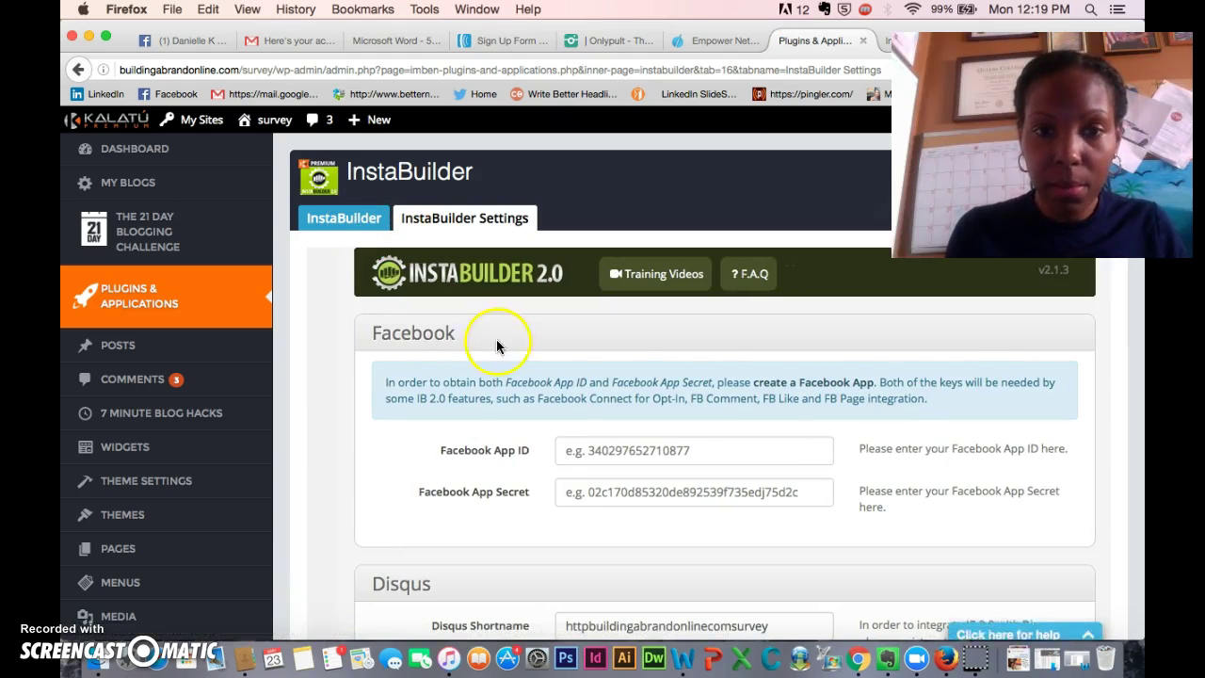
left_click(341, 222)
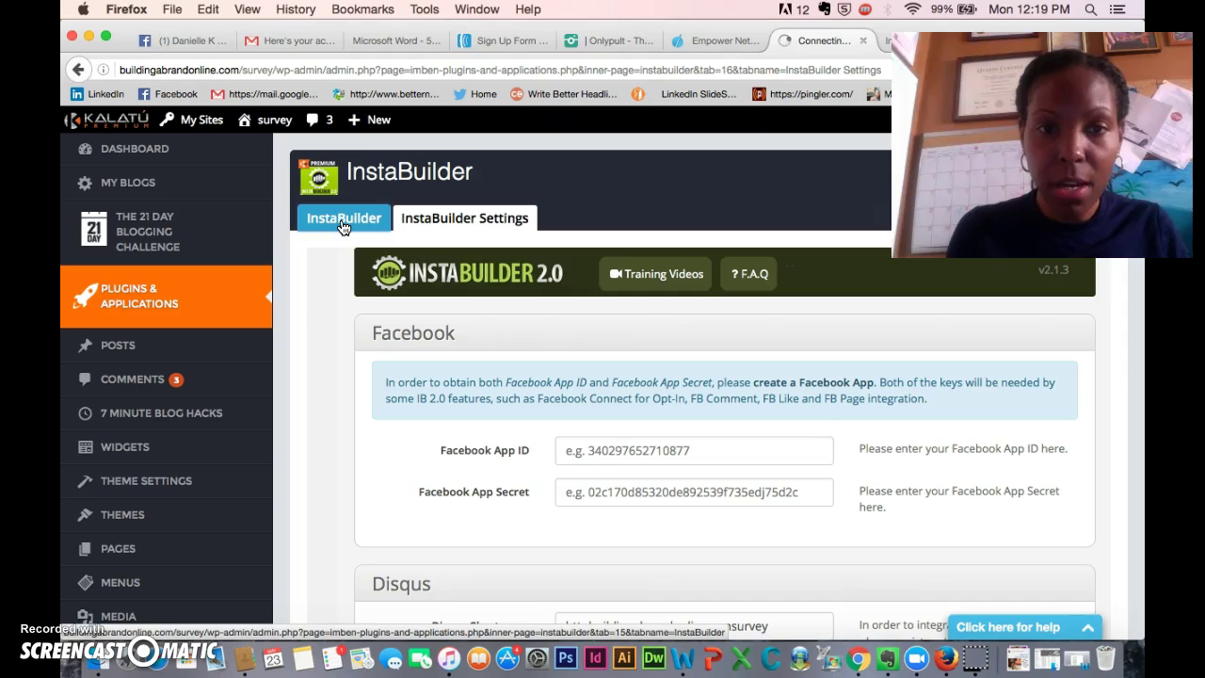
Open the InstaBuilder dashboard with 76 published pages and start a New Page.
left_click(157, 307)
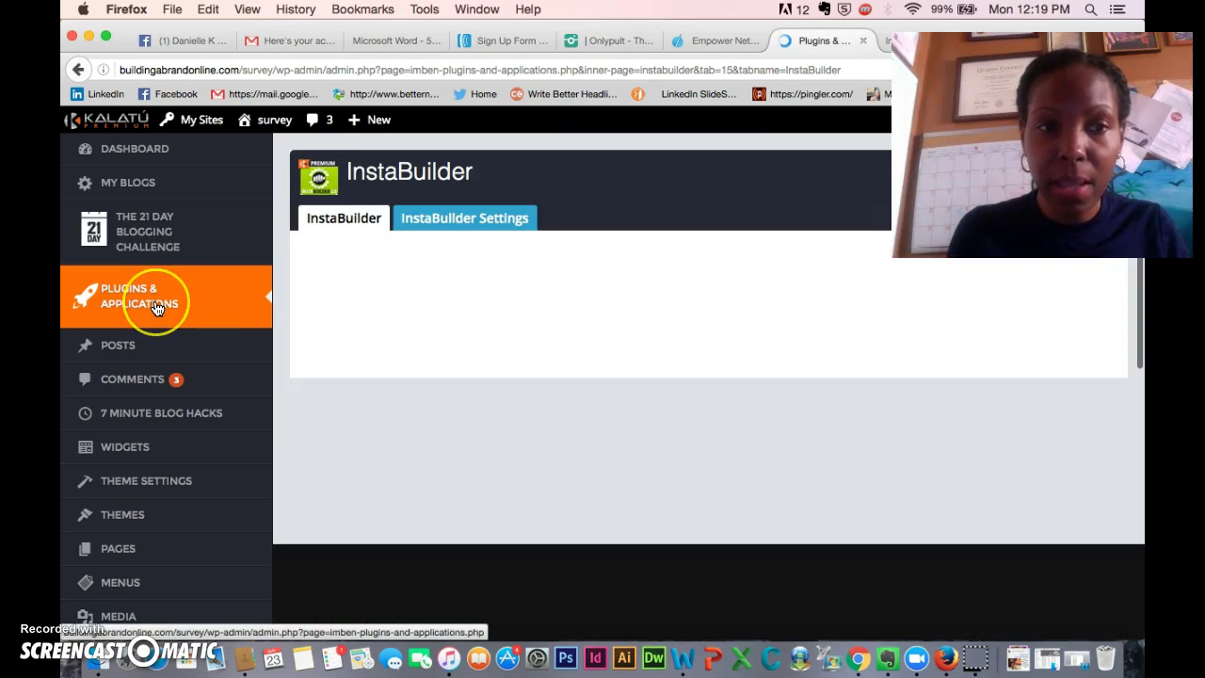
left_click(339, 240)
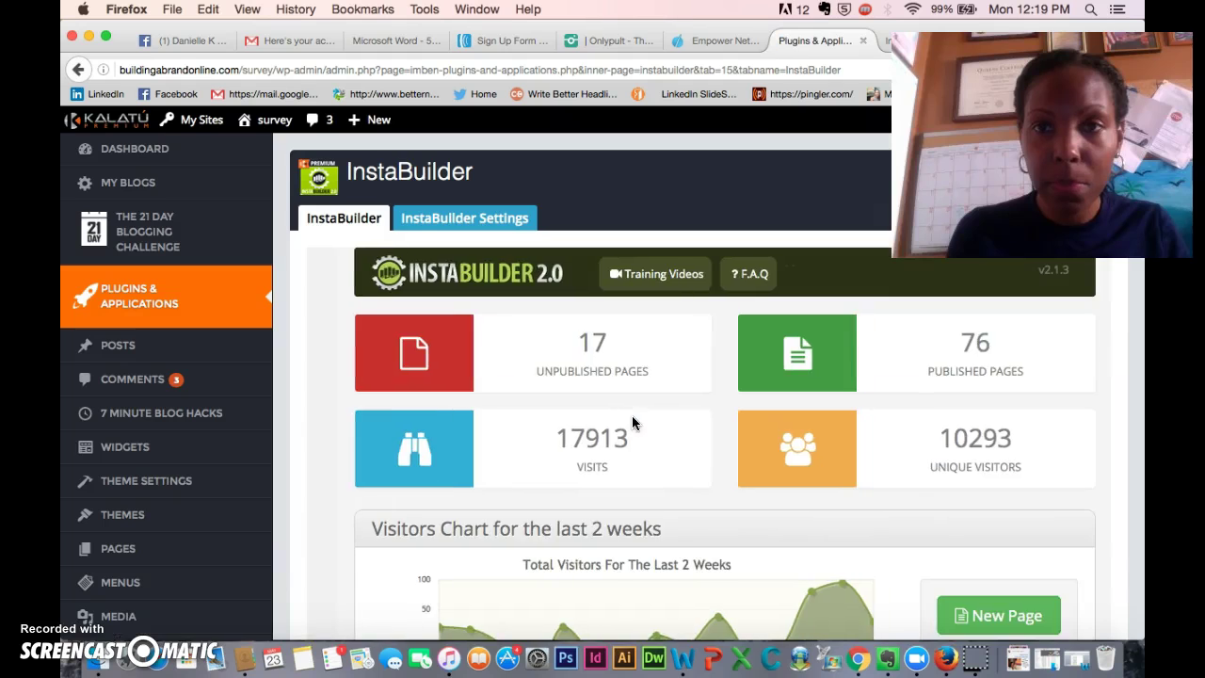
scroll(793, 468, "down", 5)
left_click(968, 373)
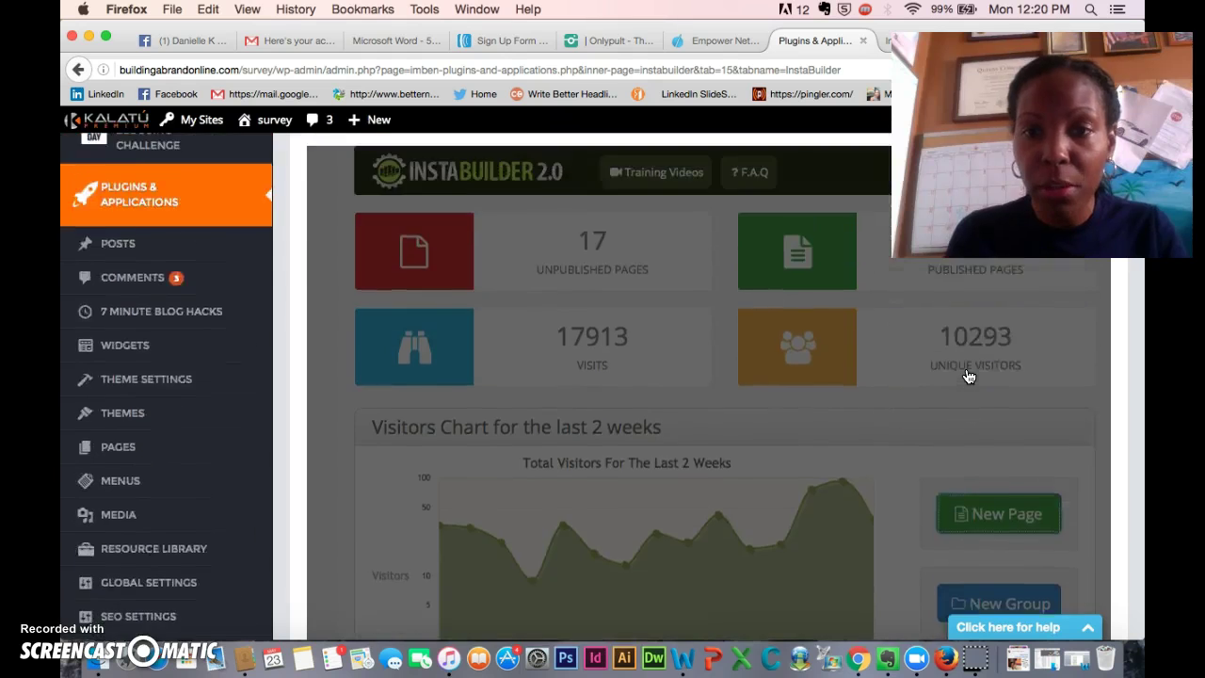
Build the new page from the skyscraper 'Free Report' opt-in template.
scroll(969, 376, "down", 1)
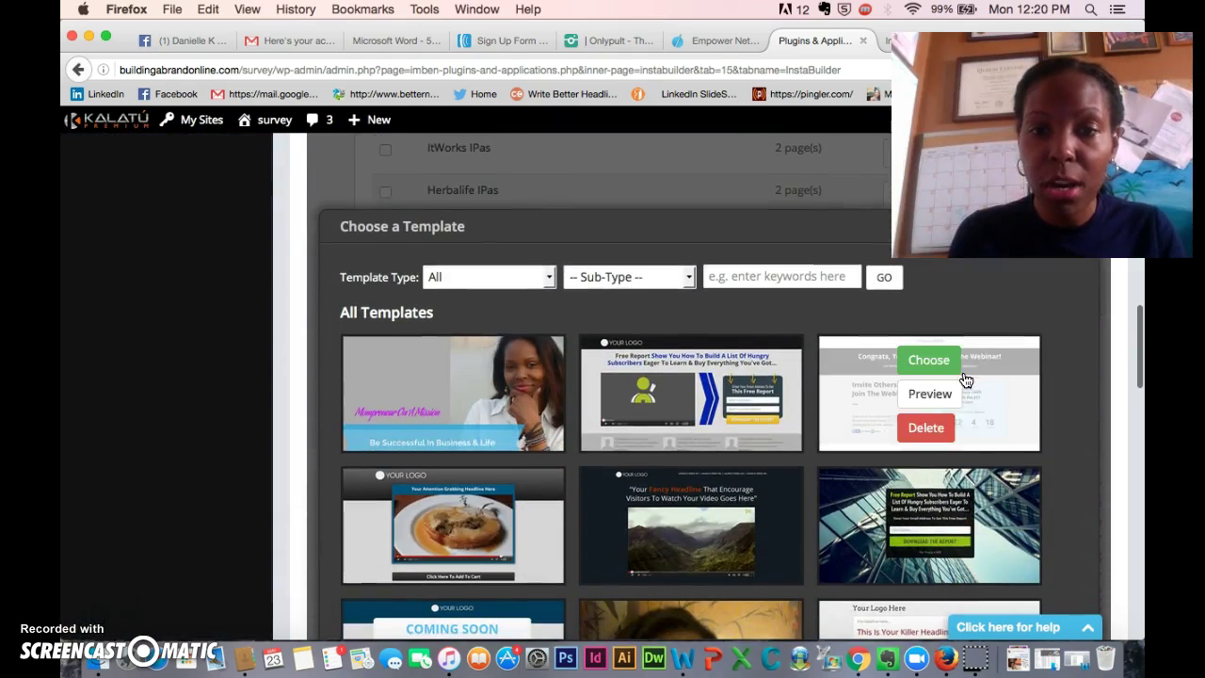
scroll(960, 382, "down", 2)
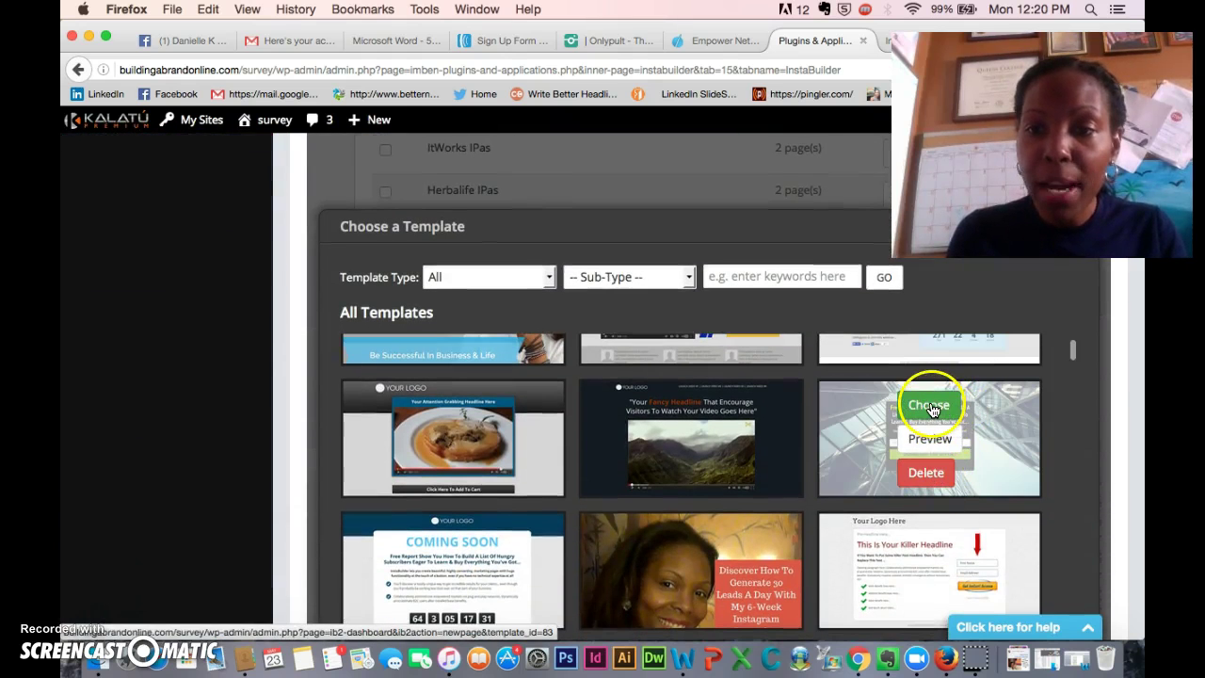
left_click(930, 406)
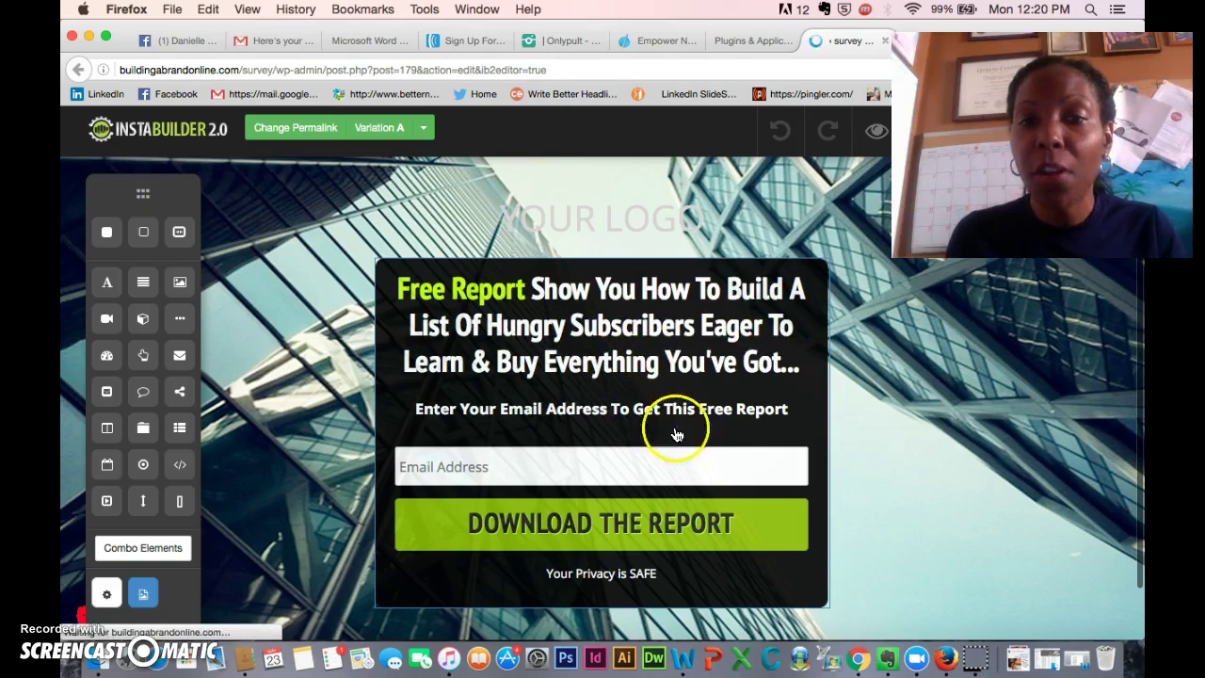
Open the opt-in form's HTML Code setting in InstaBuilder, then bring up AWeber's raw form code.
left_click(652, 524)
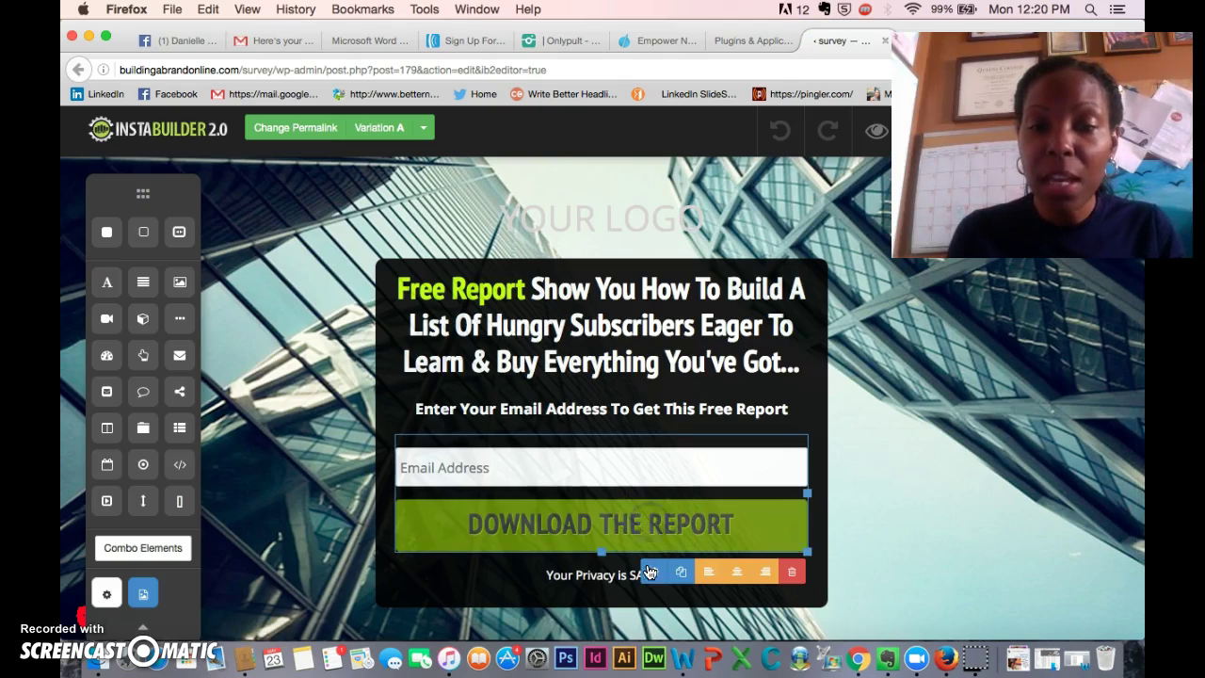
left_click(652, 572)
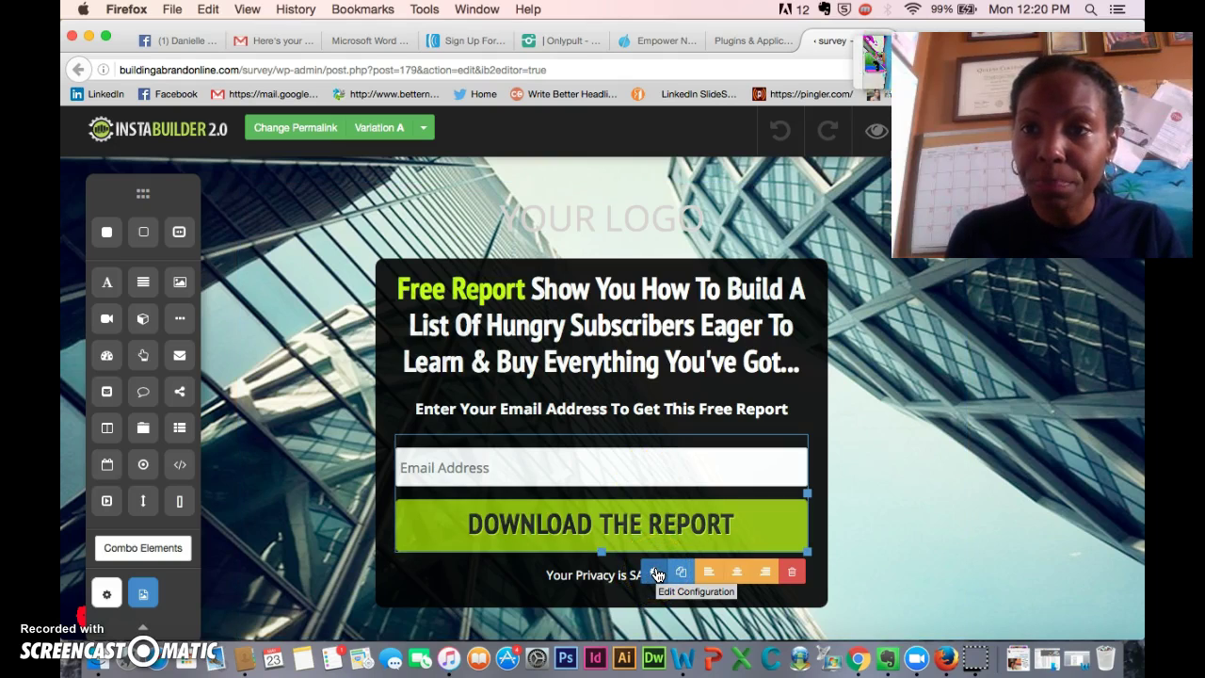
left_click(656, 574)
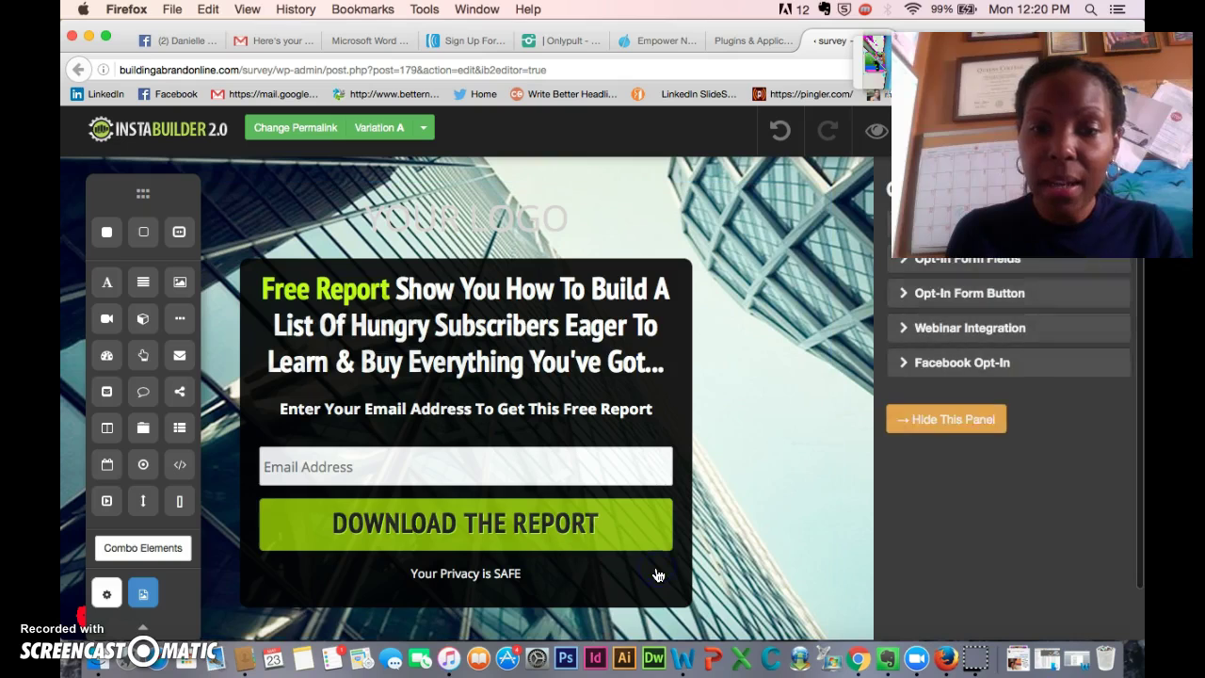
left_click_drag(1045, 246, 1059, 637)
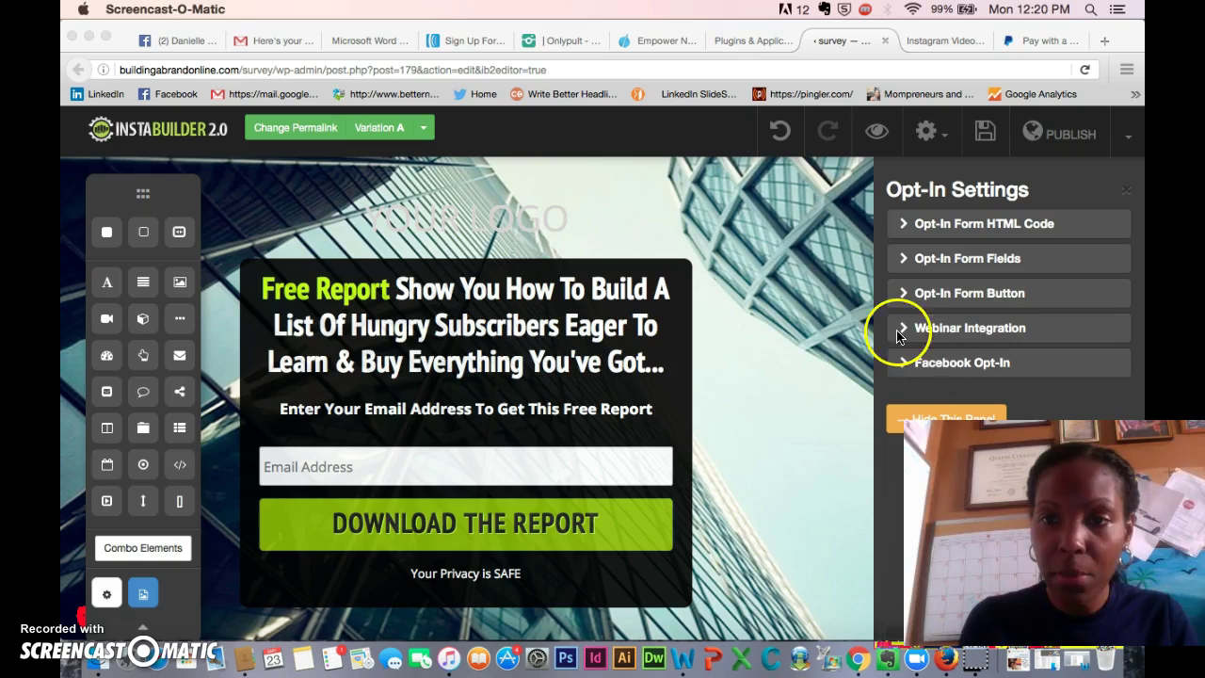
left_click(474, 531)
left_click(506, 541)
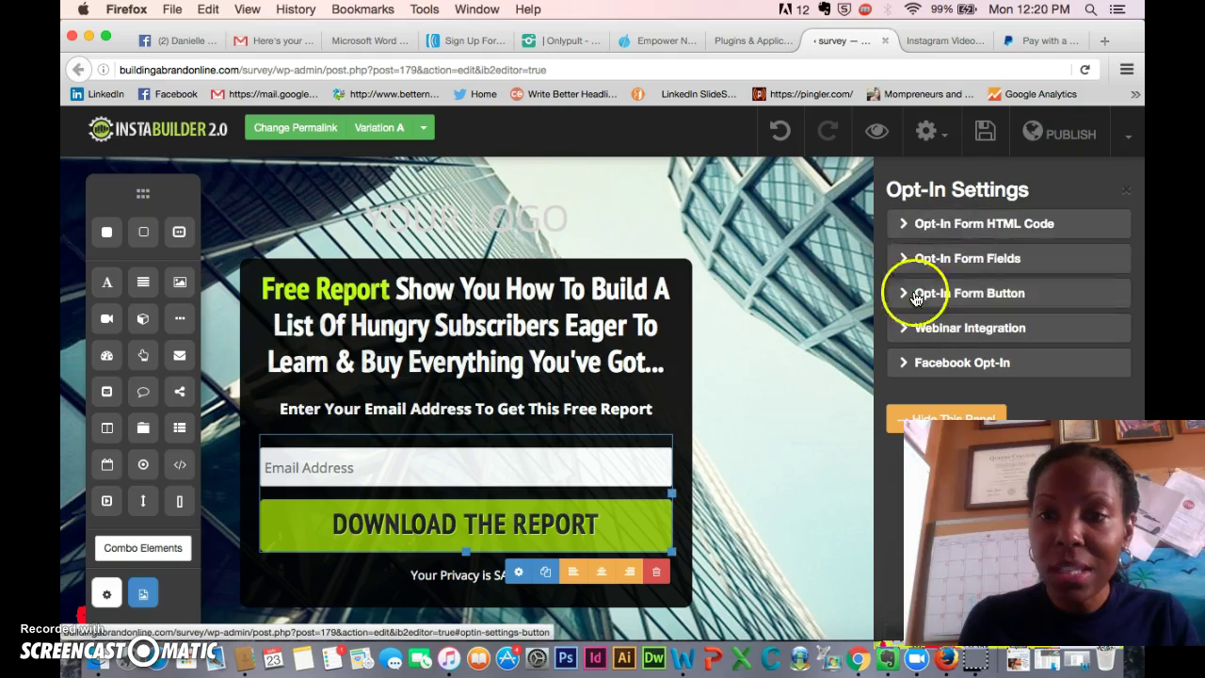
left_click(941, 226)
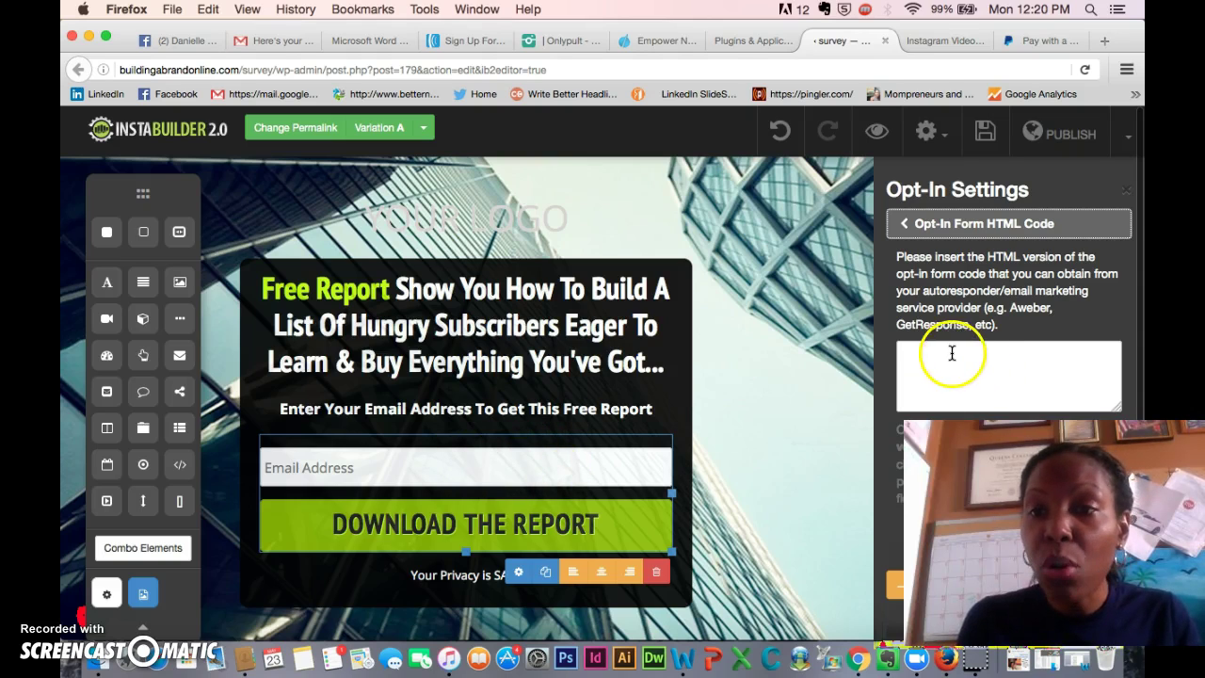
left_click(458, 46)
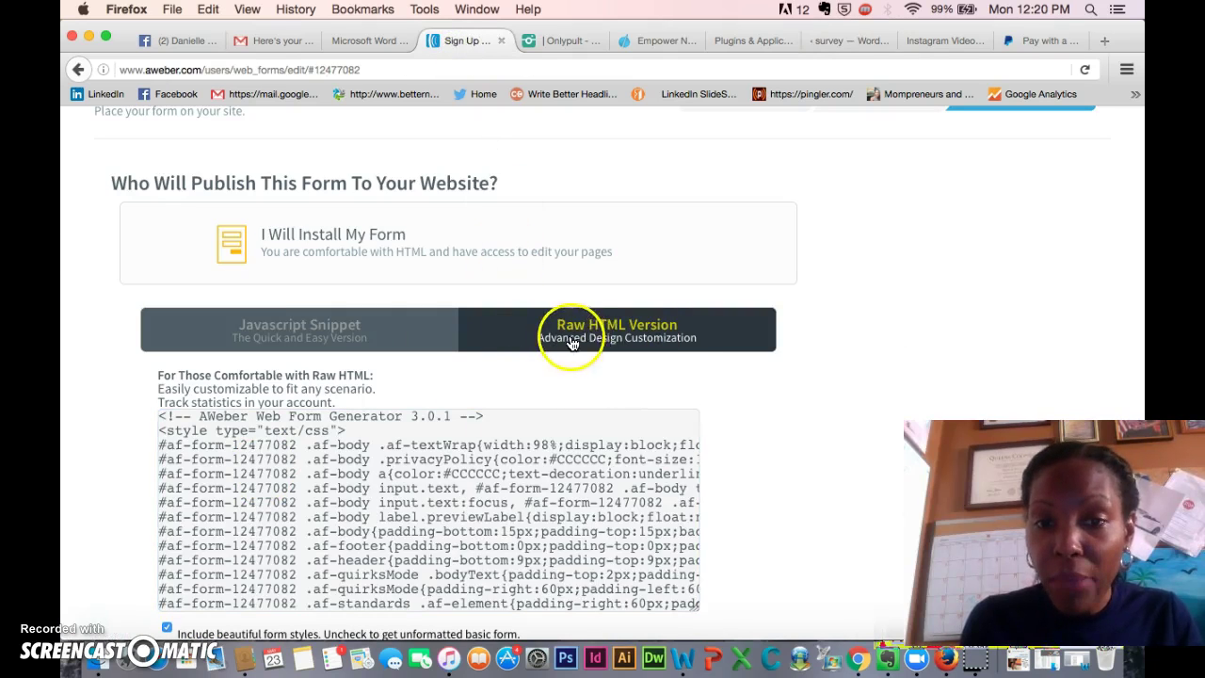
Select and copy the entire Raw HTML Version code of the AWeber form.
left_click(159, 415)
left_click_drag(159, 415, 349, 552)
scroll(436, 584, "down", 5)
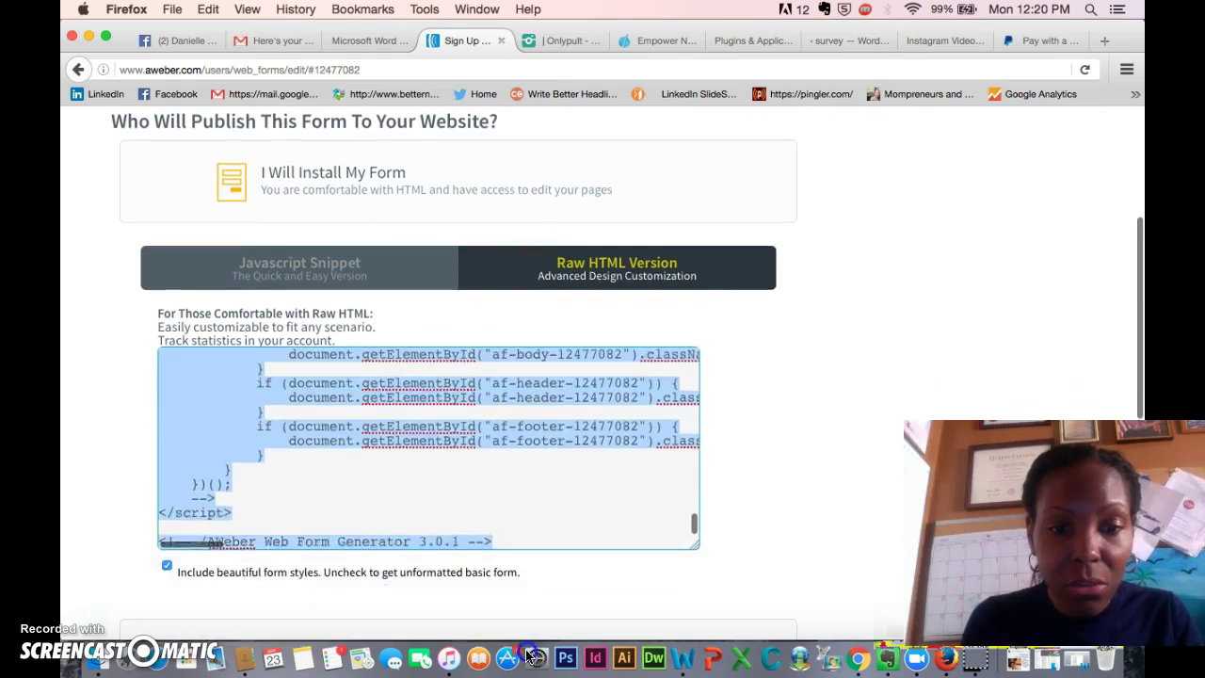
scroll(228, 271, "up", 1)
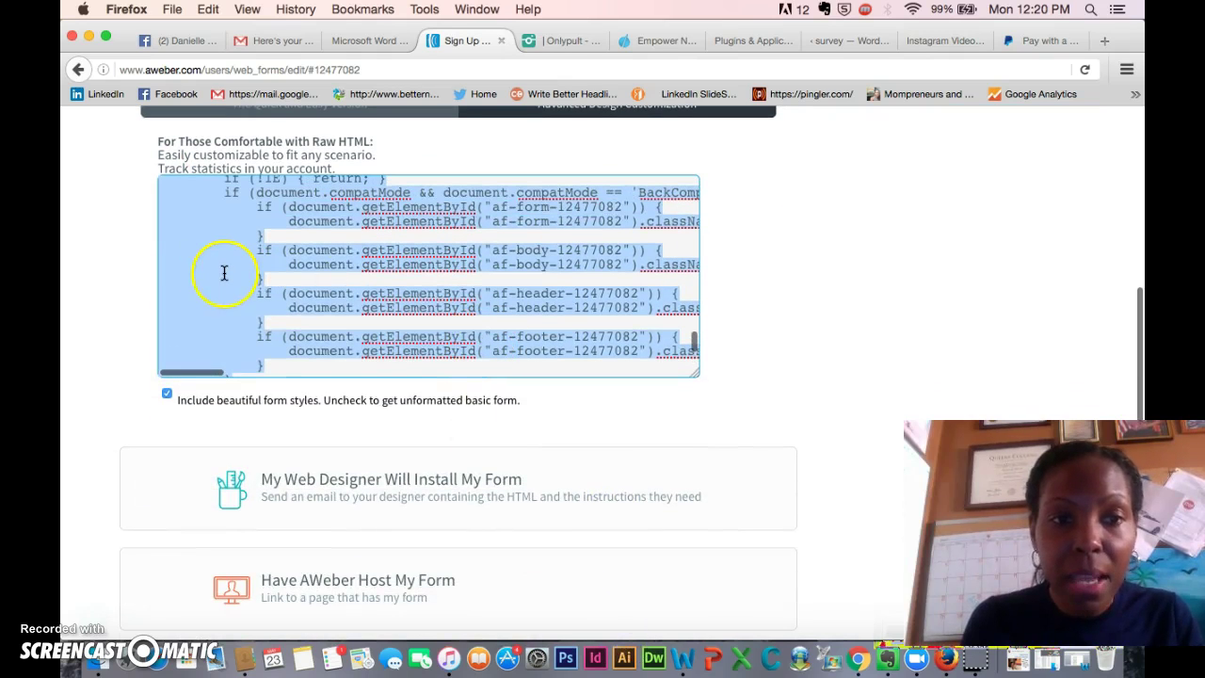
right_click(224, 273)
left_click(259, 322)
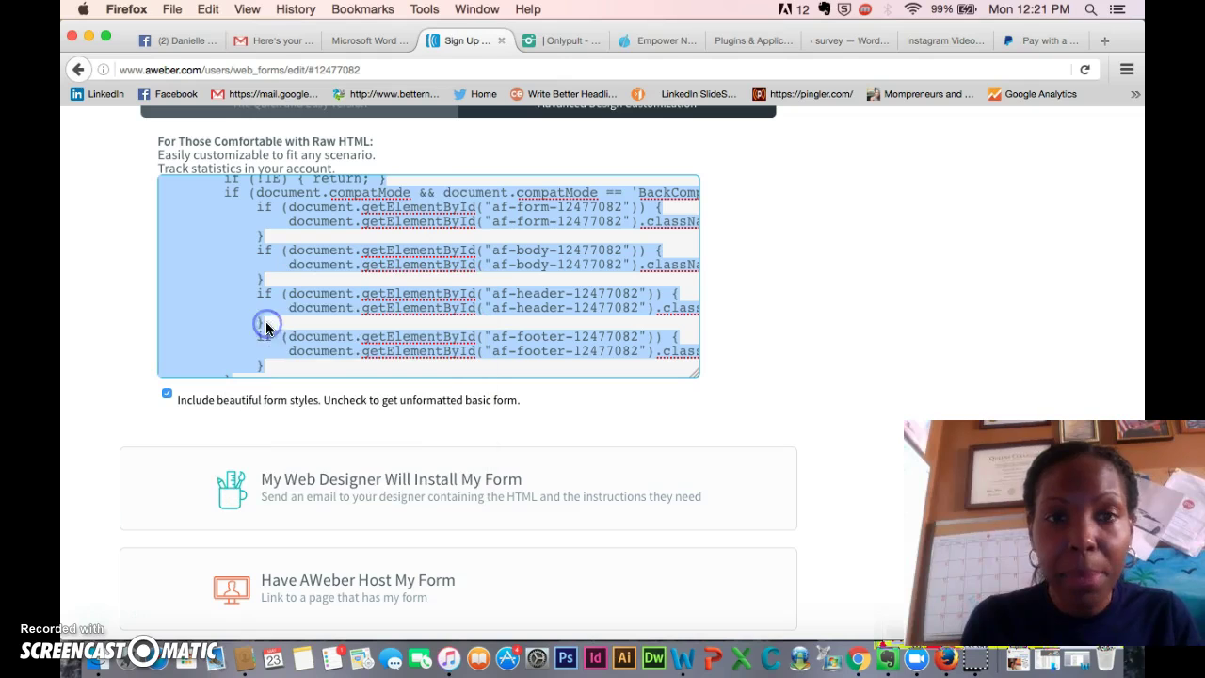
left_click(729, 42)
Paste the AWeber form code into the Opt-In Form HTML Code box and save the page.
left_click(827, 42)
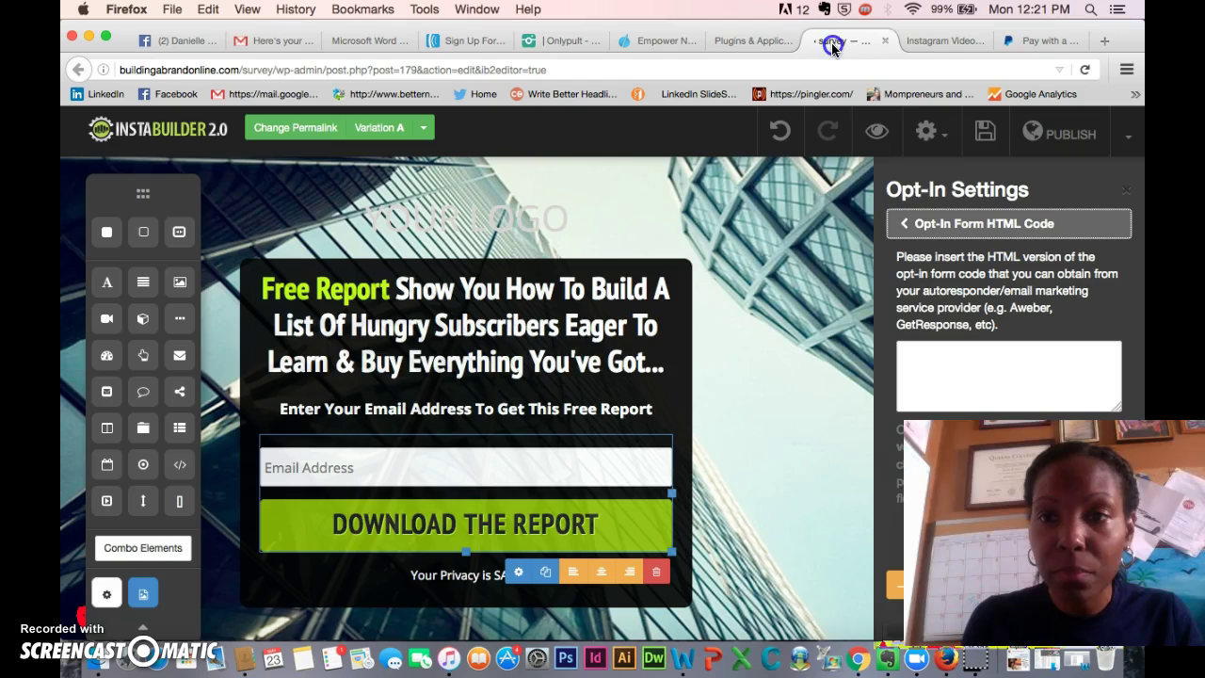
right_click(923, 354)
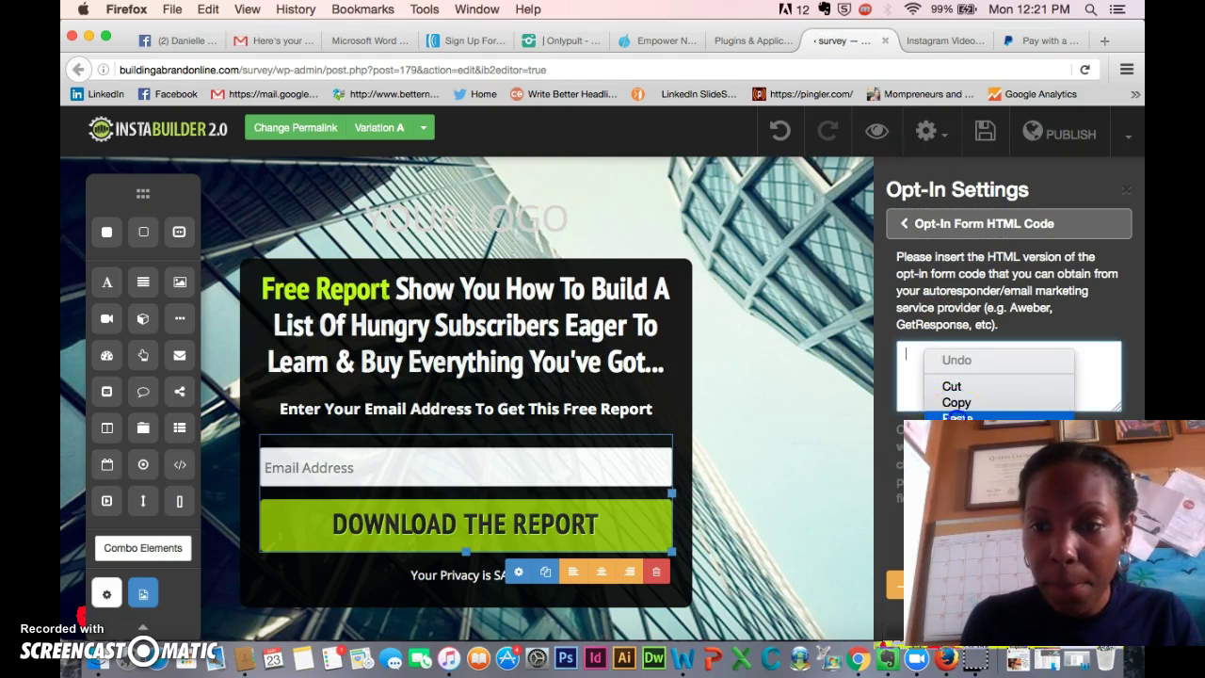
left_click(956, 417)
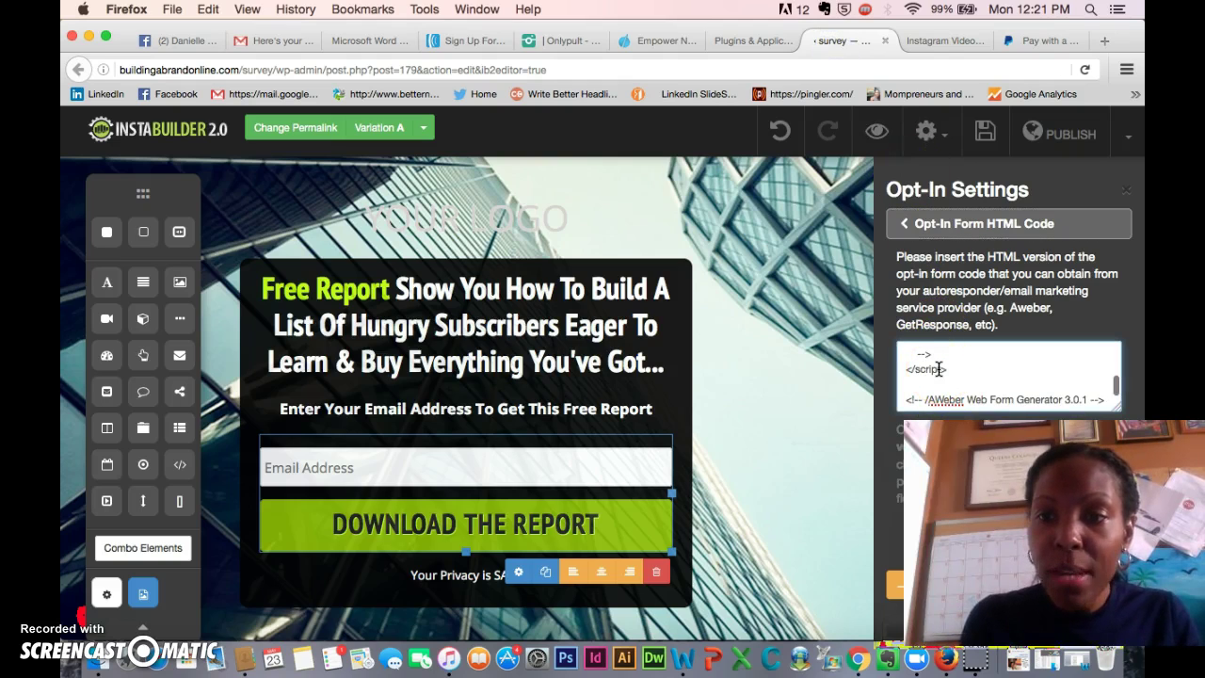
left_click(984, 133)
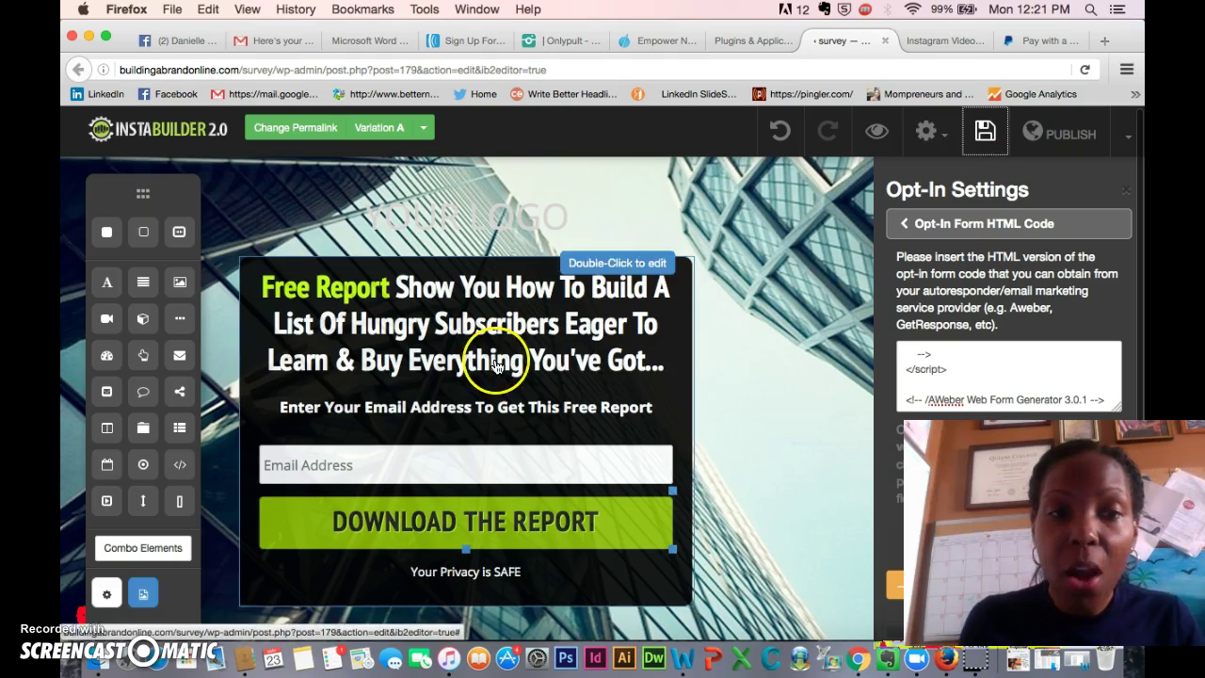
left_click(506, 522)
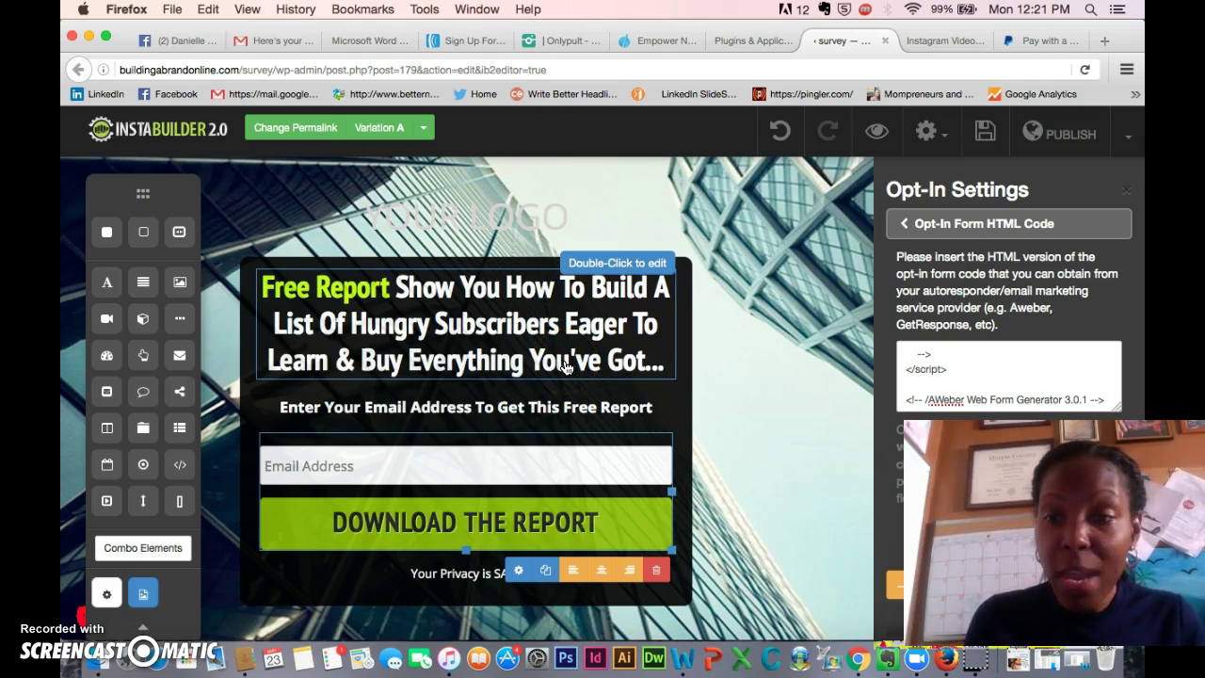
Return to AWeber and review the form's publish step.
left_click(471, 41)
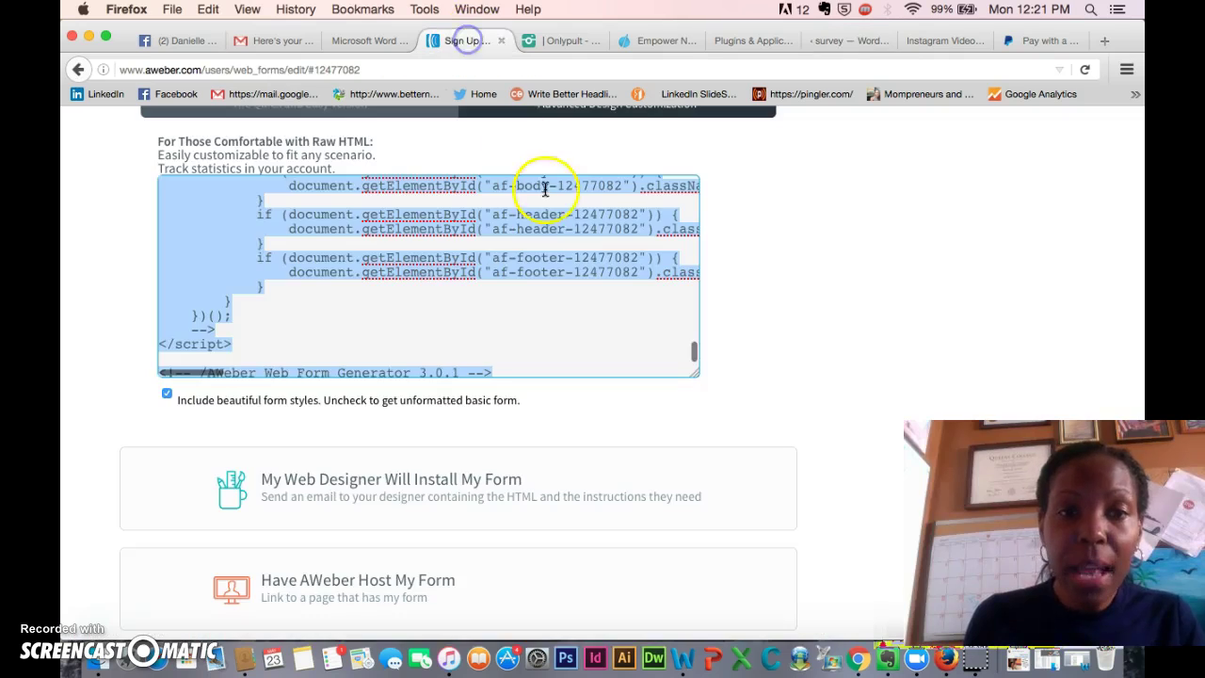
scroll(786, 290, "up", 5)
scroll(787, 290, "down", 1)
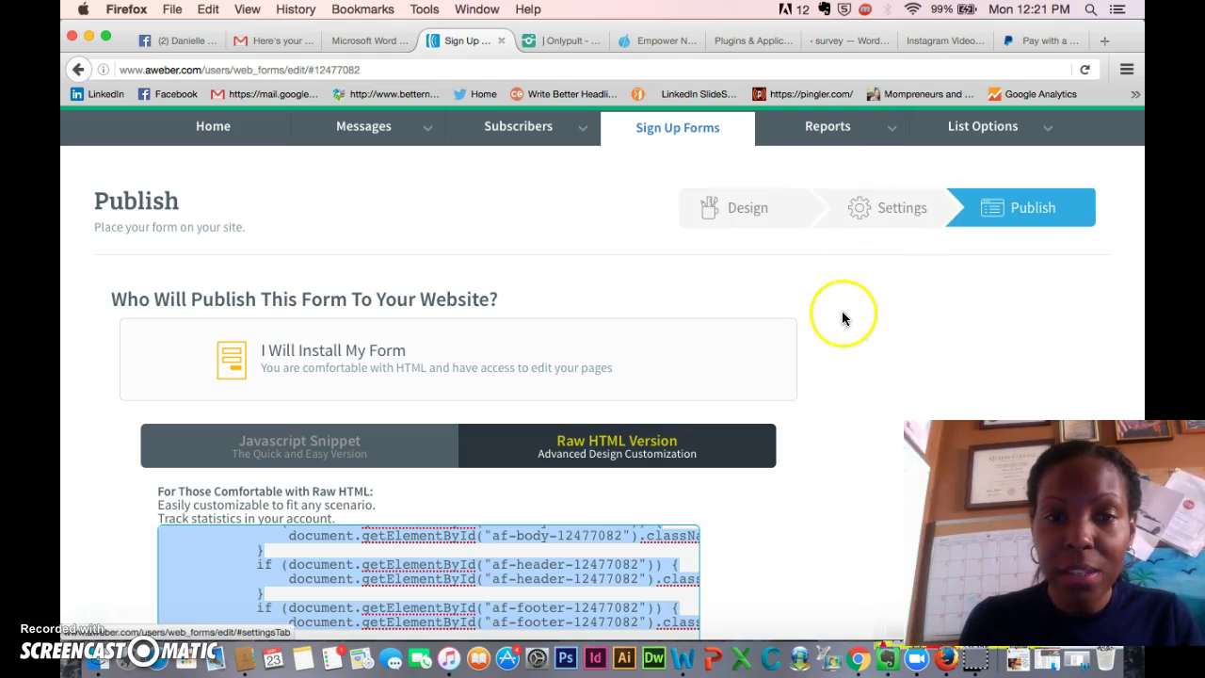
scroll(841, 317, "down", 10)
scroll(721, 243, "up", 10)
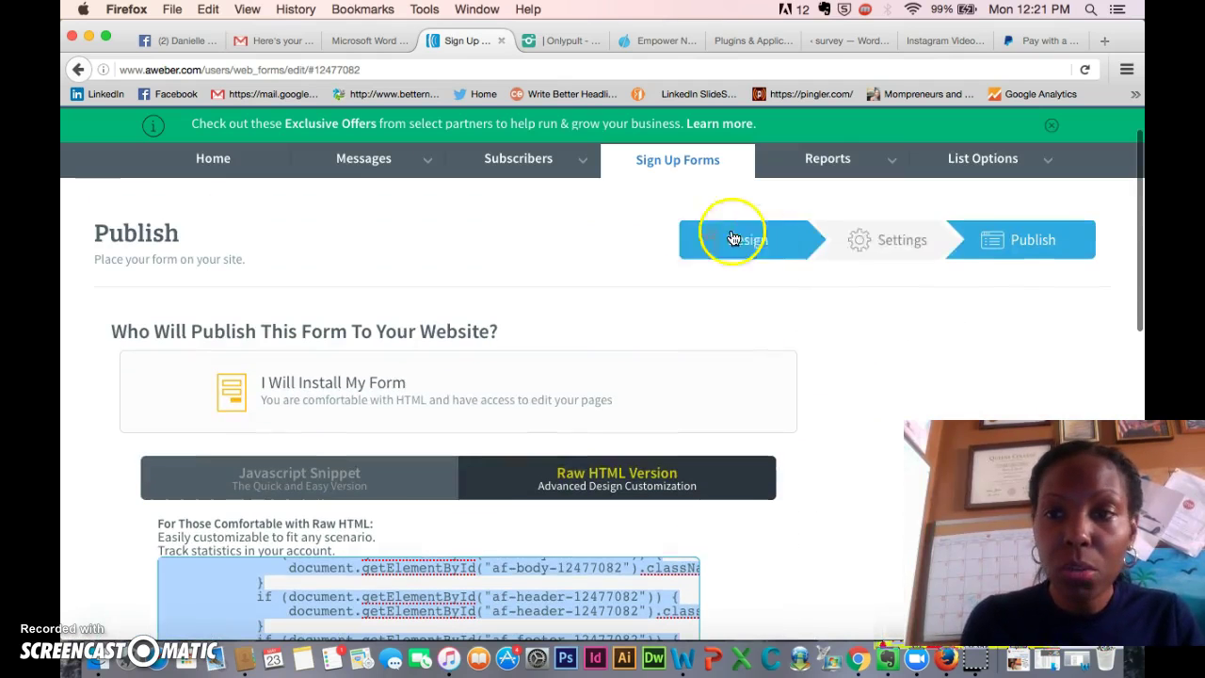
left_click(1033, 242)
scroll(797, 348, "down", 10)
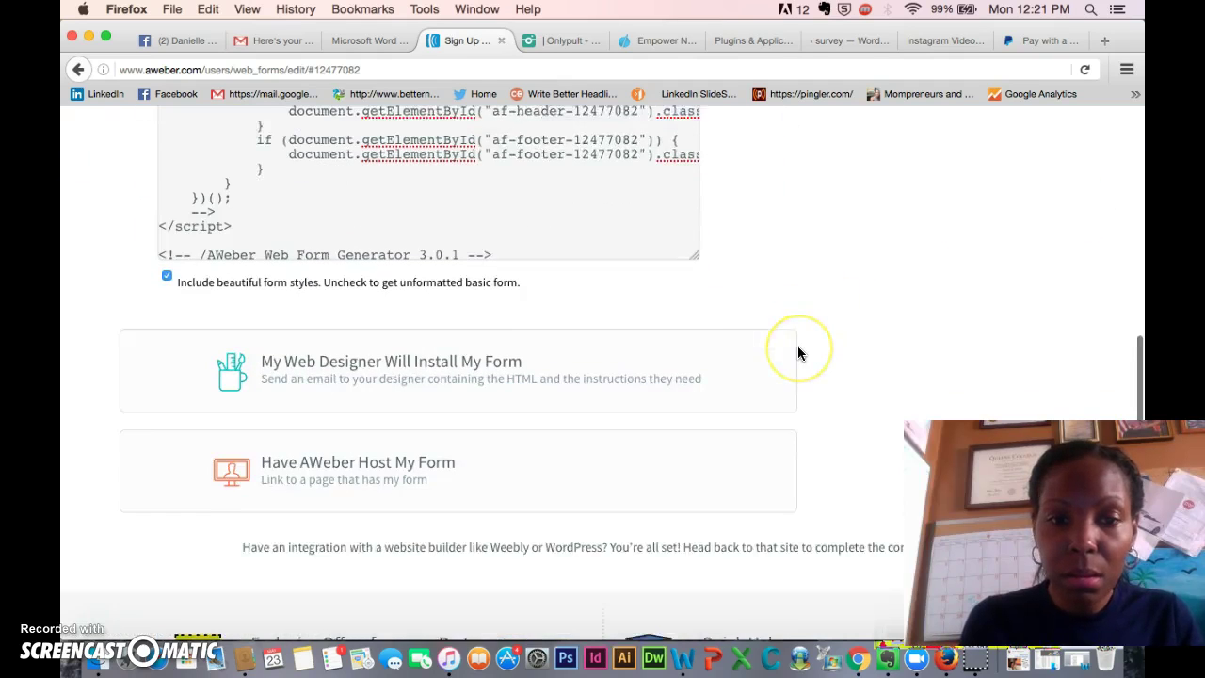
scroll(797, 353, "up", 10)
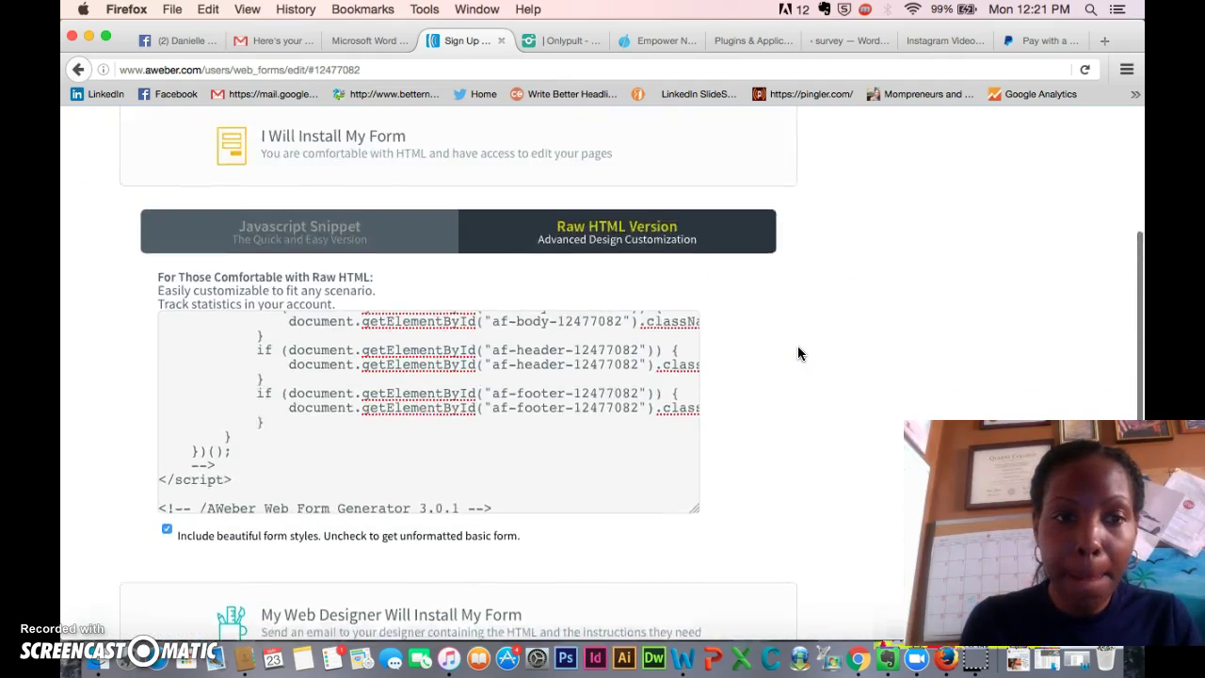
Reopen the Health form from Sign Up Forms and advance to its Settings step.
left_click(675, 222)
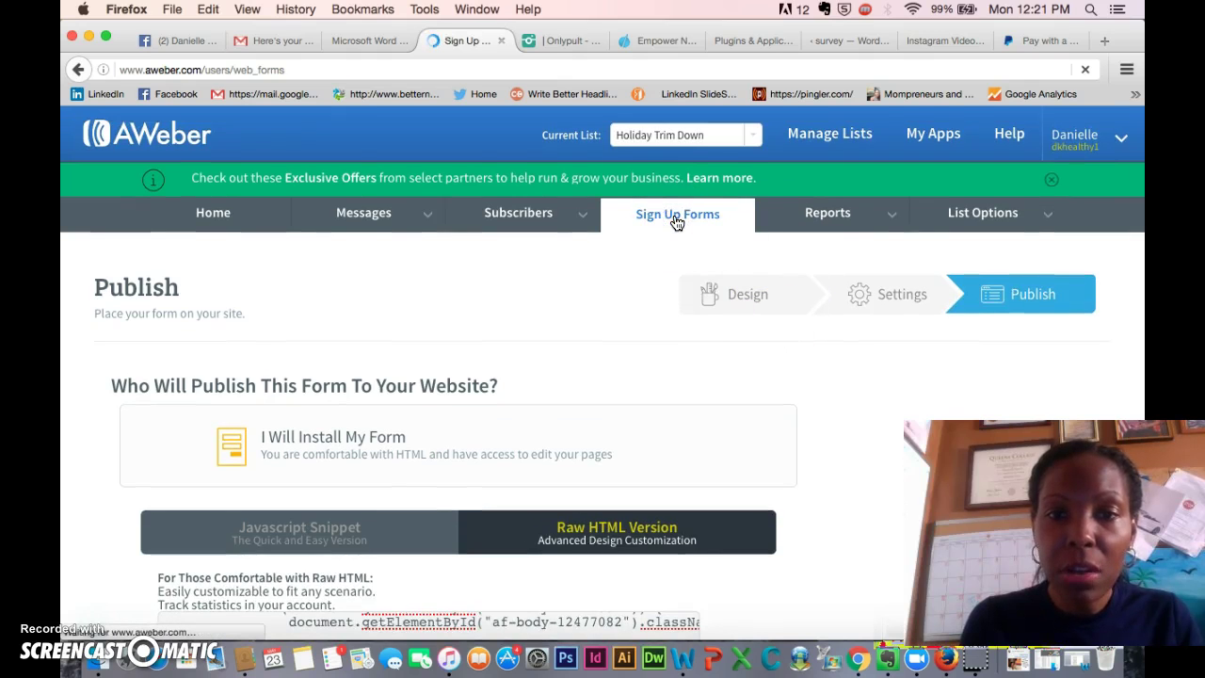
left_click(670, 239)
left_click(175, 435)
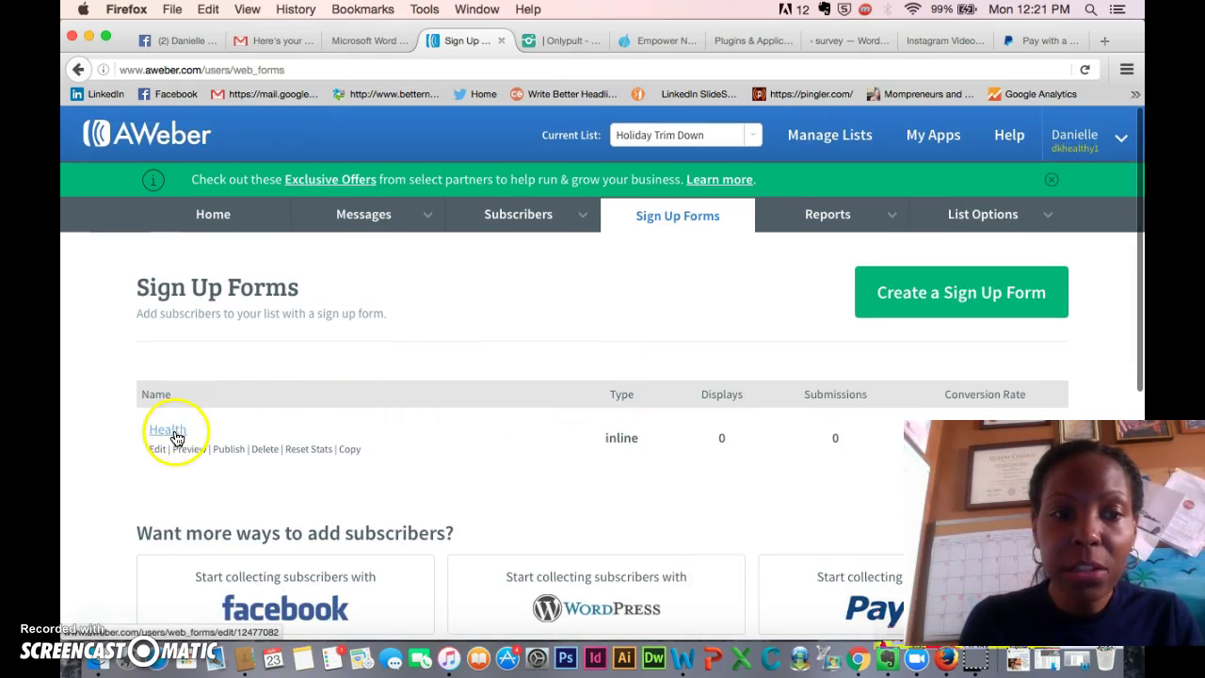
left_click(156, 451)
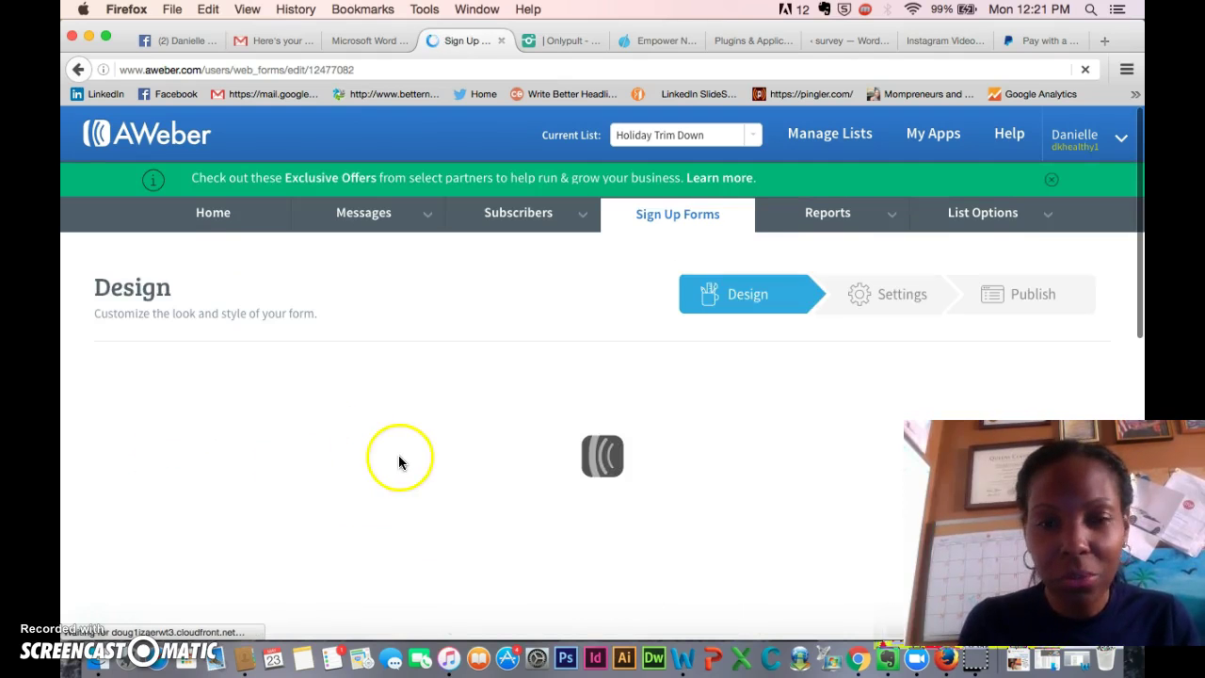
scroll(400, 461, "down", 10)
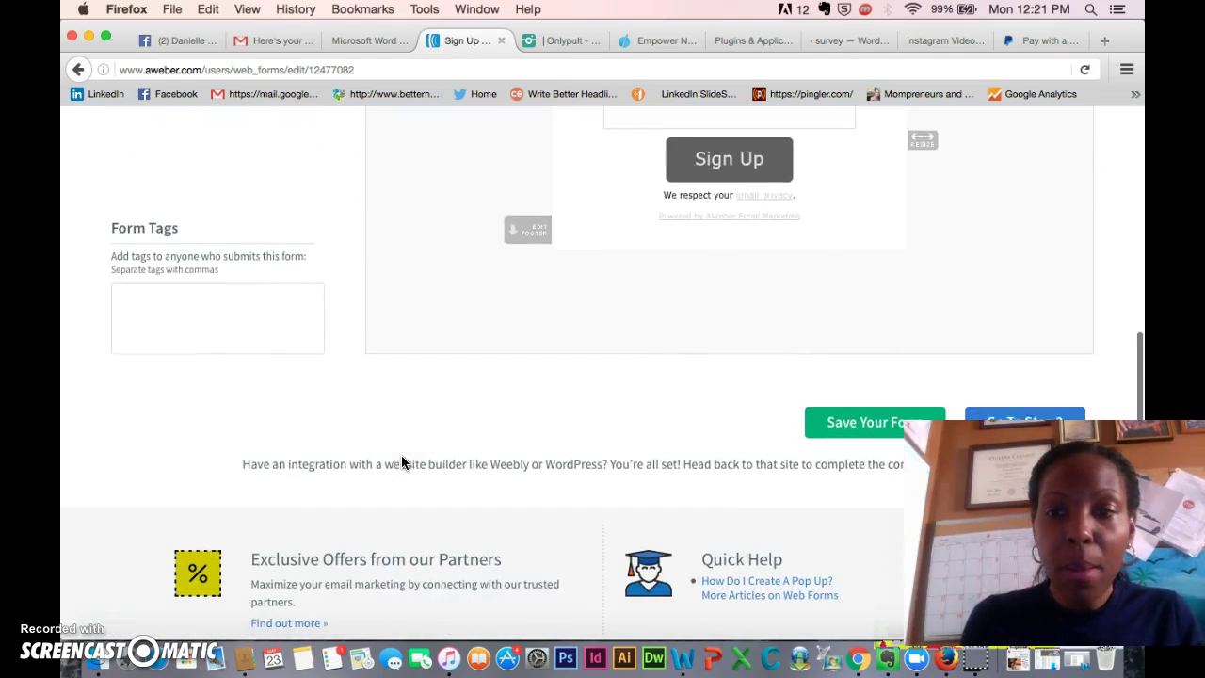
left_click(1020, 410)
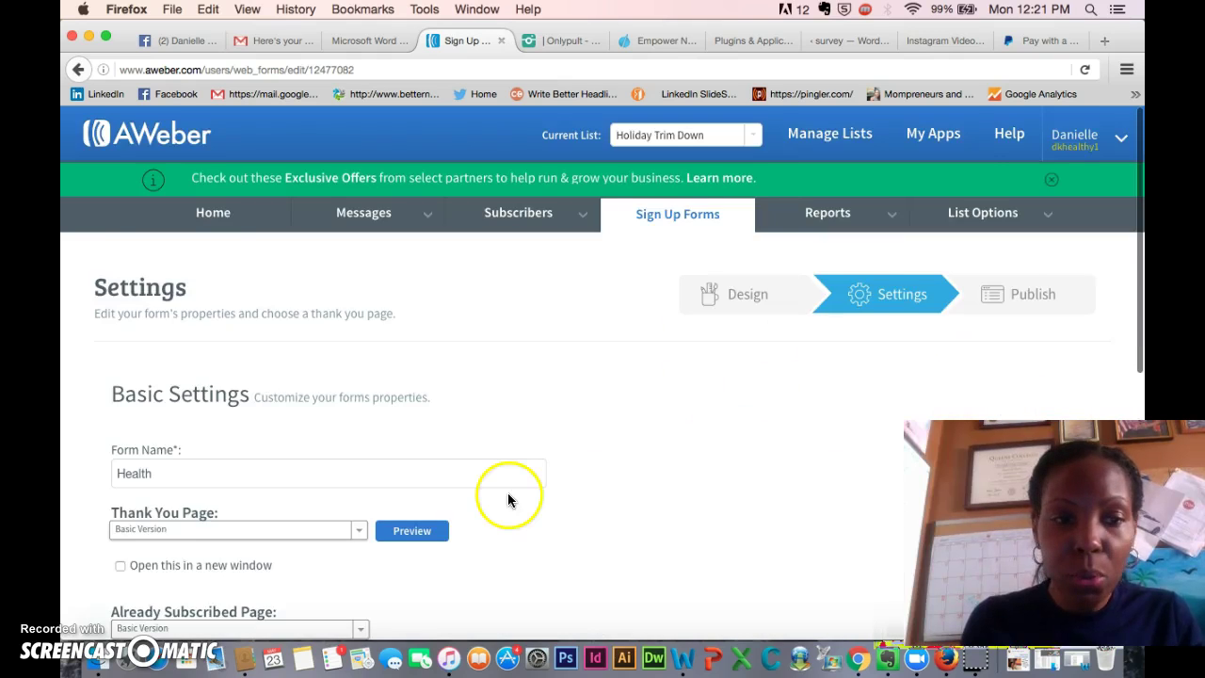
Switch the Health form's Thank You Page to Custom Page and focus its empty URL field.
scroll(508, 499, "down", 4)
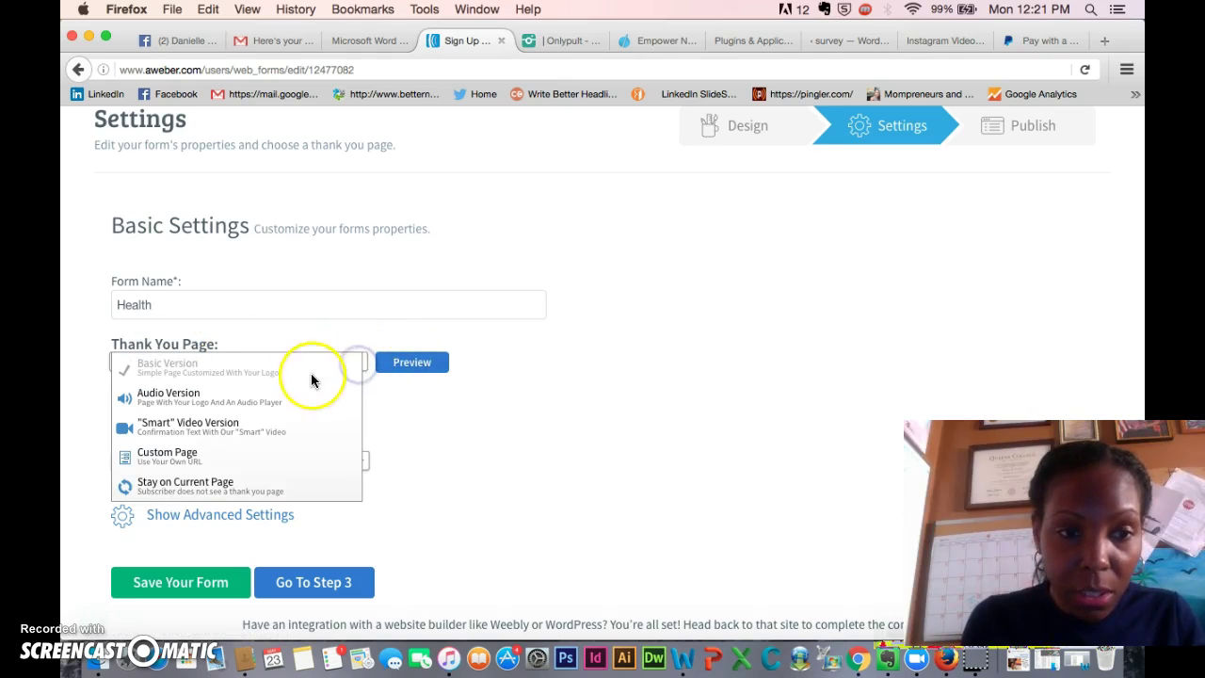
left_click(287, 455)
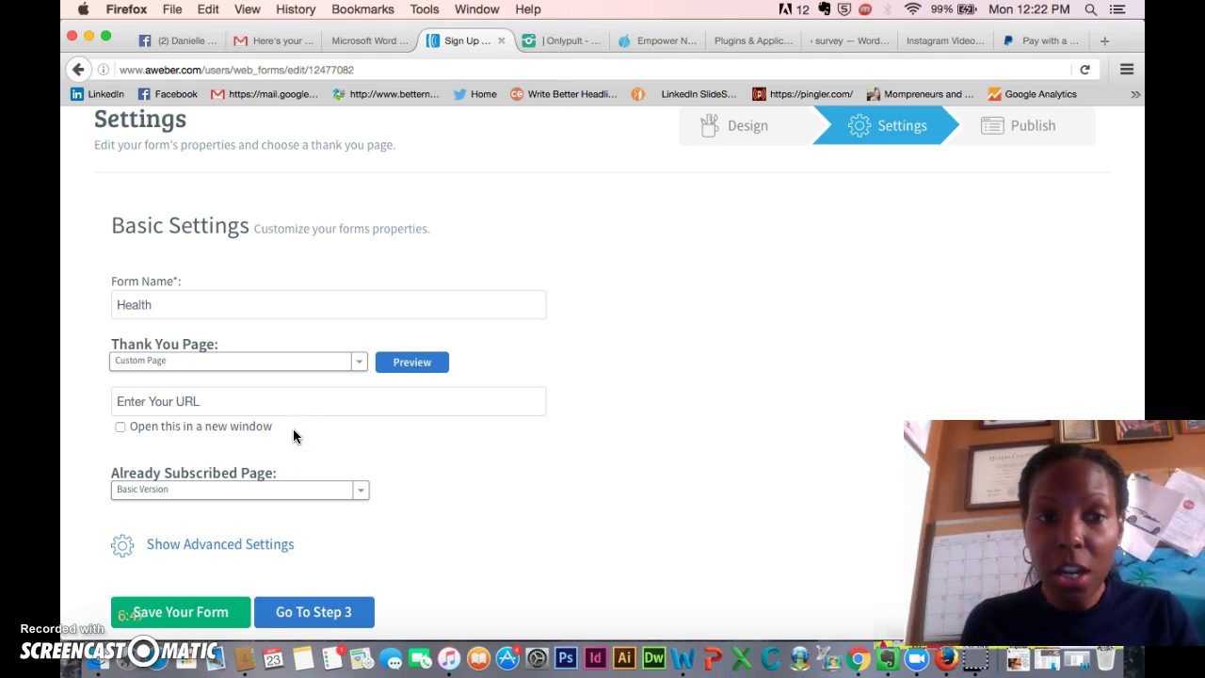
left_click(225, 399)
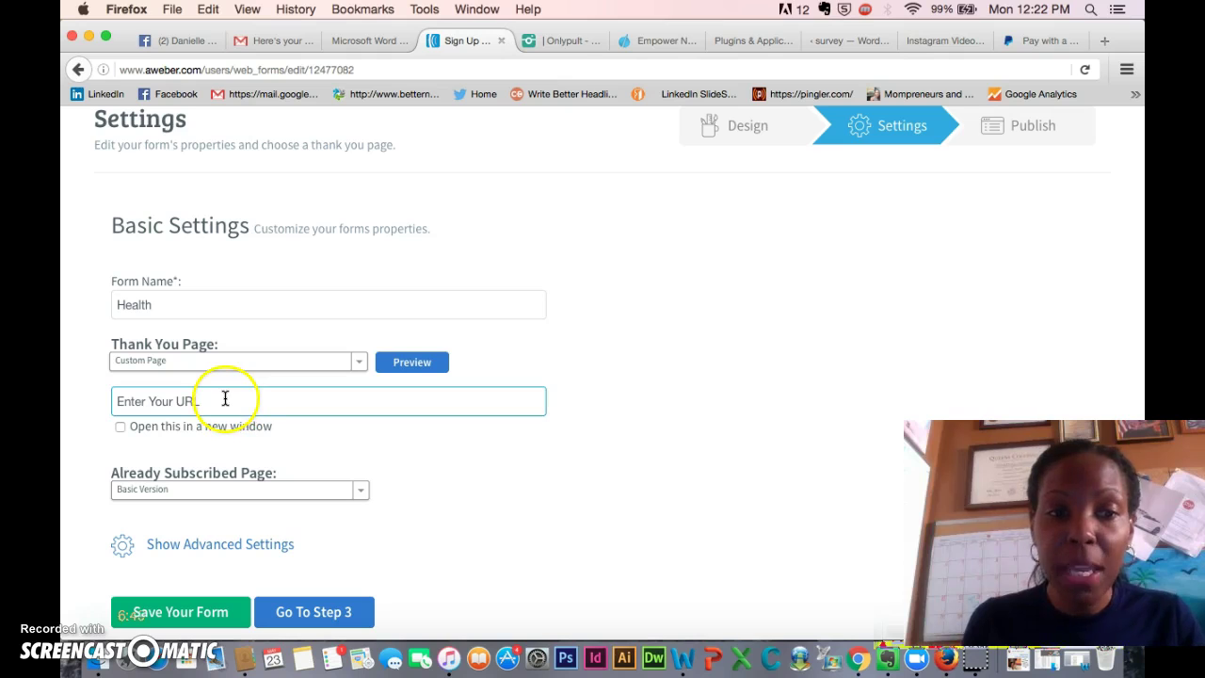
left_click(353, 429)
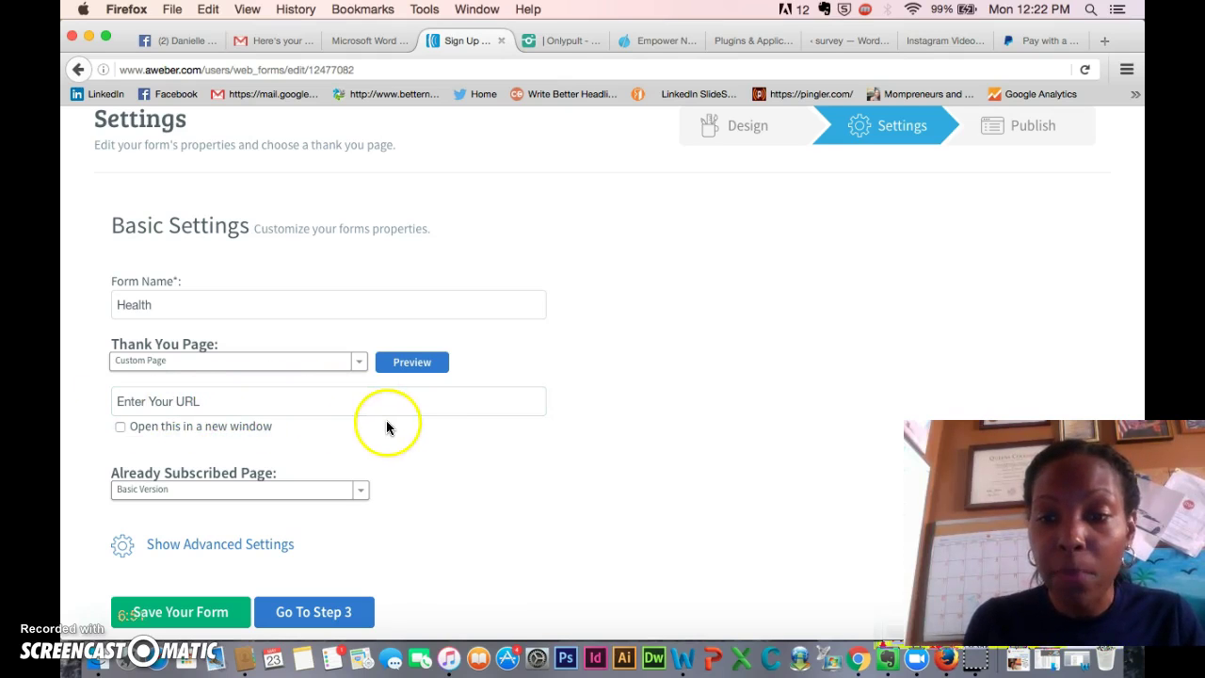
In Evernote, search for 'instagram' and open the Instagram Training note.
left_click(888, 664)
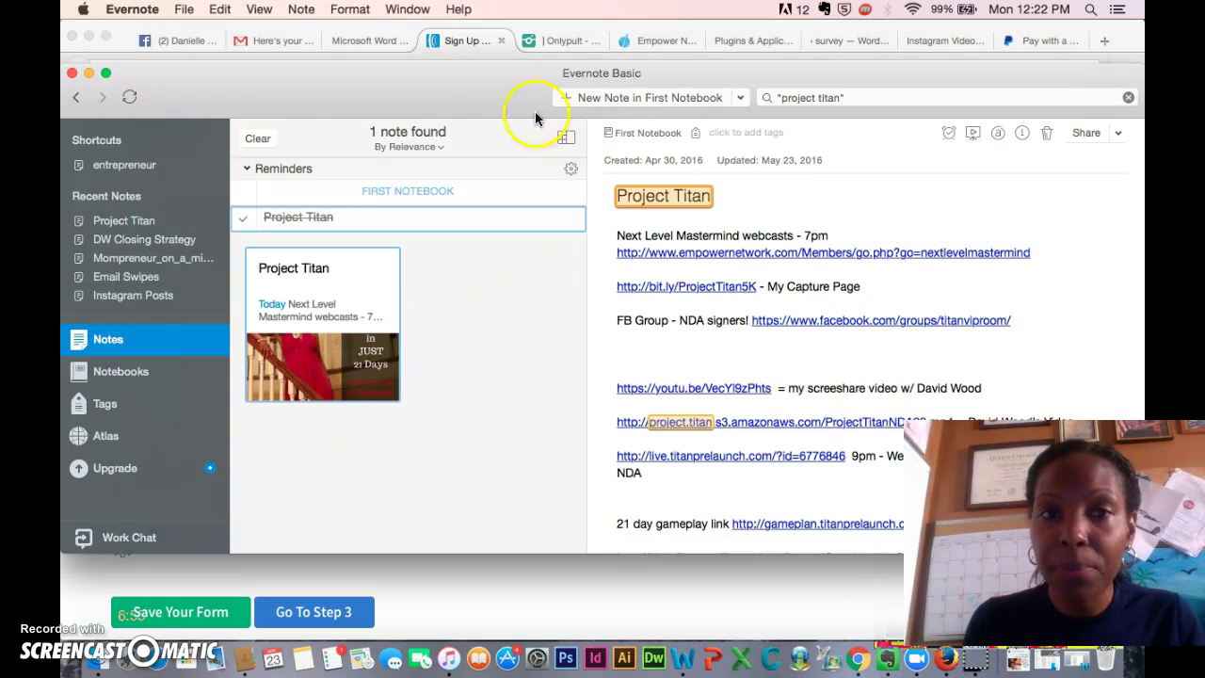
left_click(72, 73)
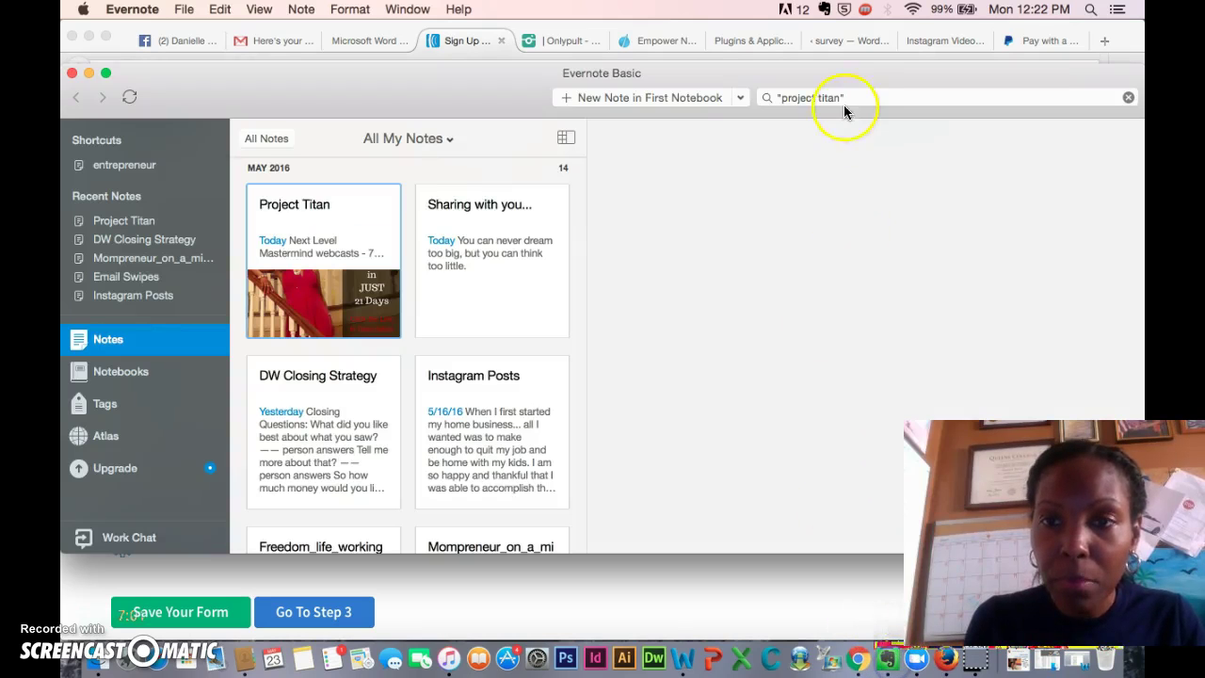
left_click(839, 97)
type("instagram")
key("Return")
left_click(762, 314)
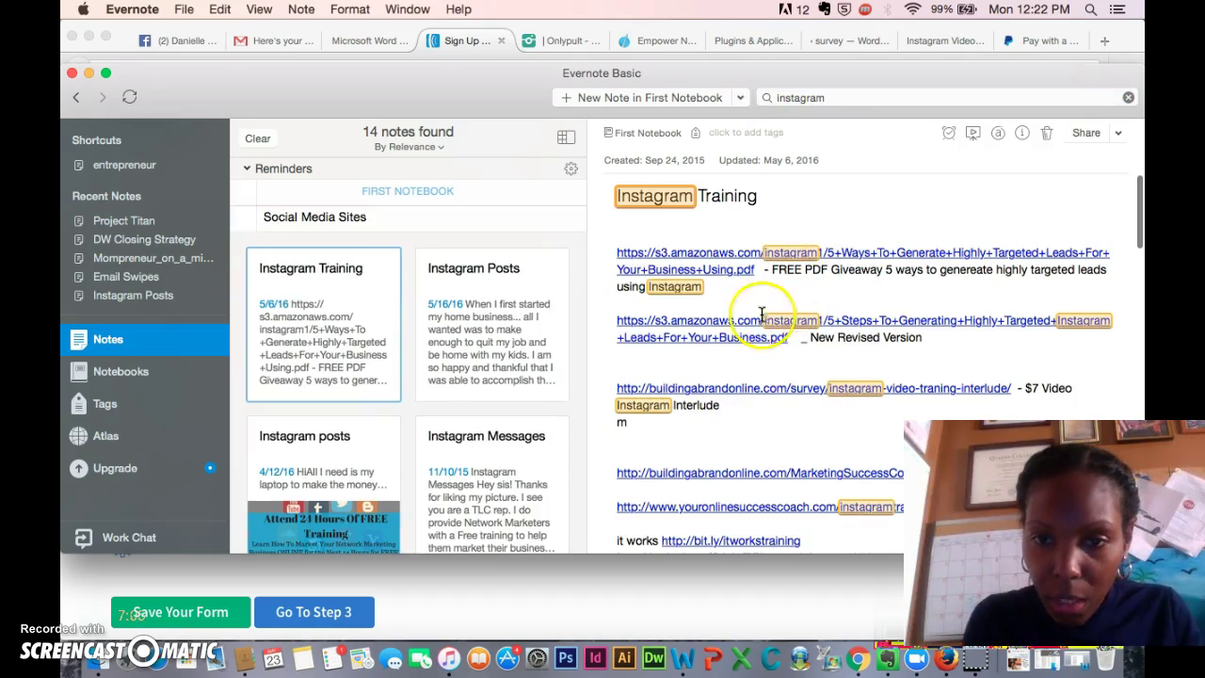
Copy the revised Instagram leads PDF link from the note and return to AWeber.
left_click(630, 320)
left_click_drag(617, 320, 787, 337)
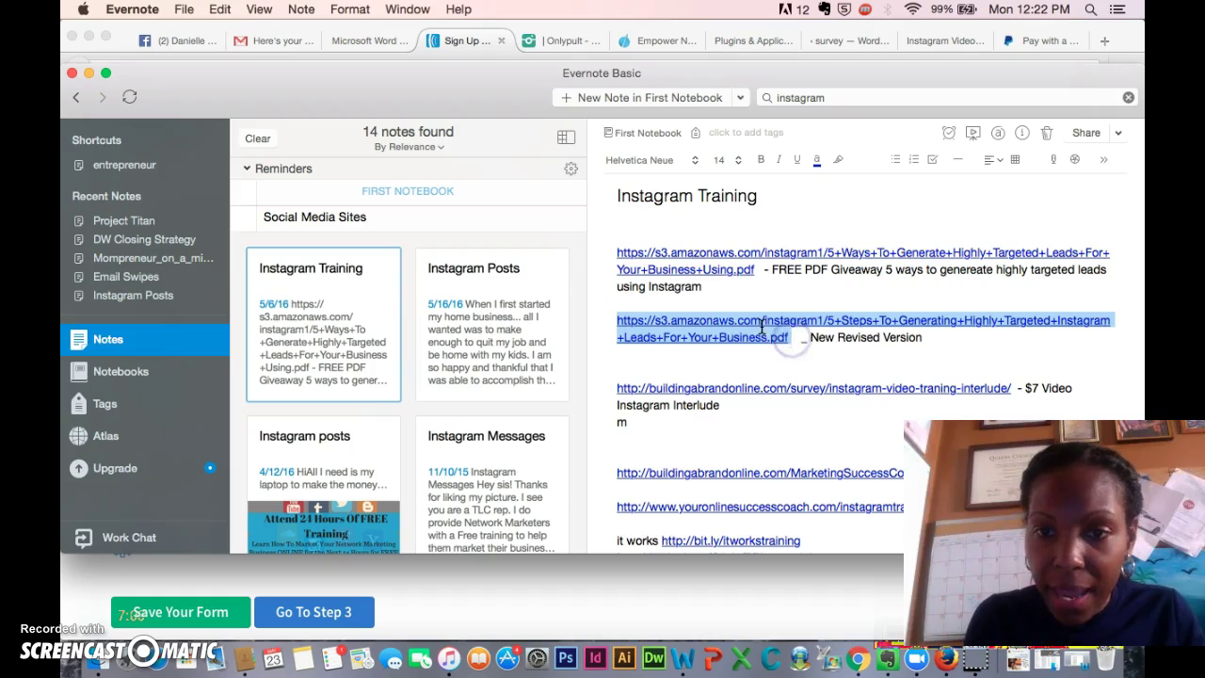
right_click(762, 326)
left_click(791, 340)
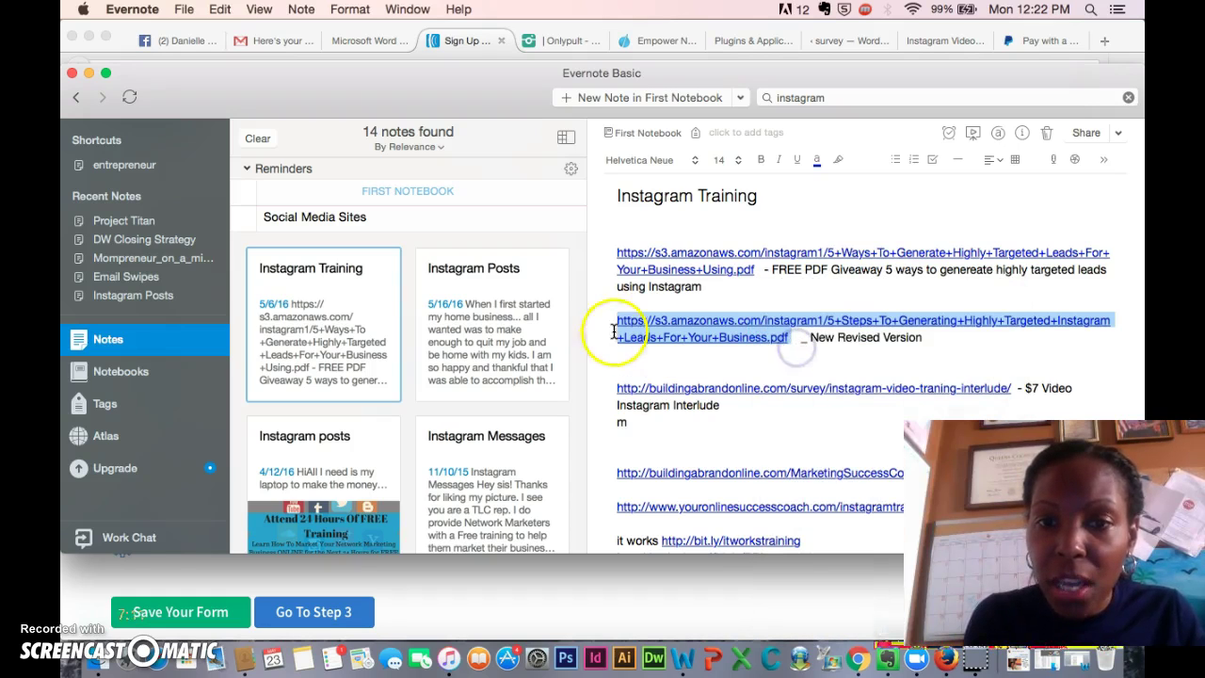
left_click(454, 42)
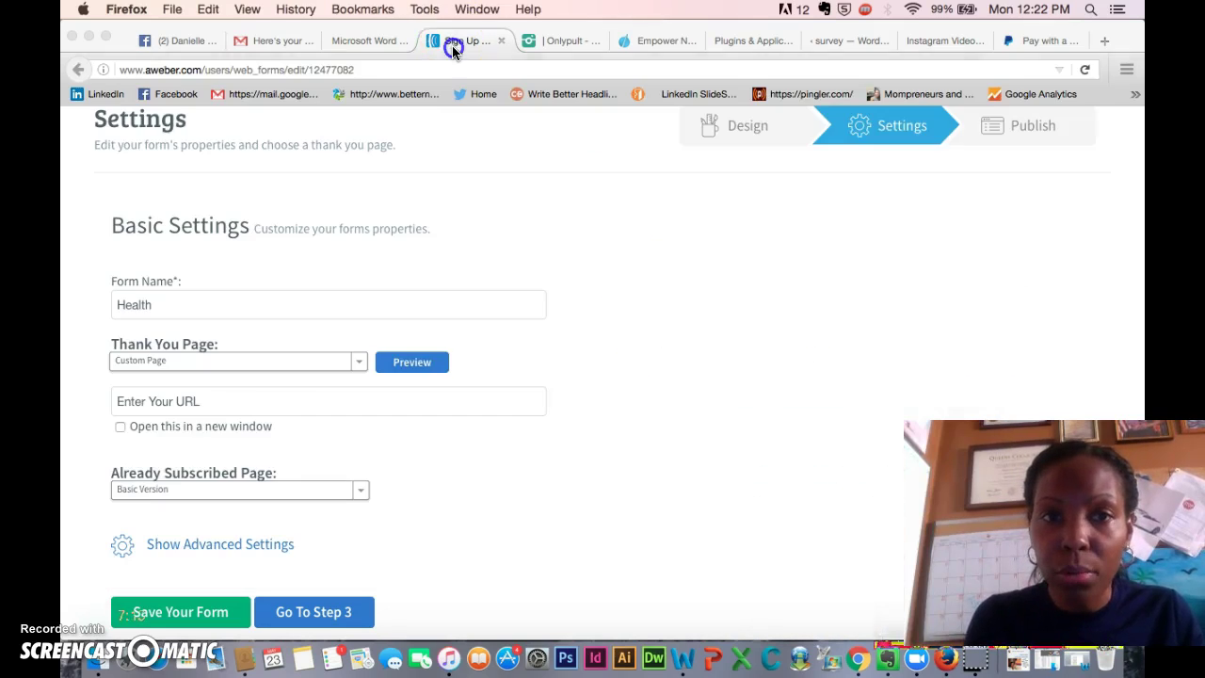
left_click(122, 402)
right_click(122, 402)
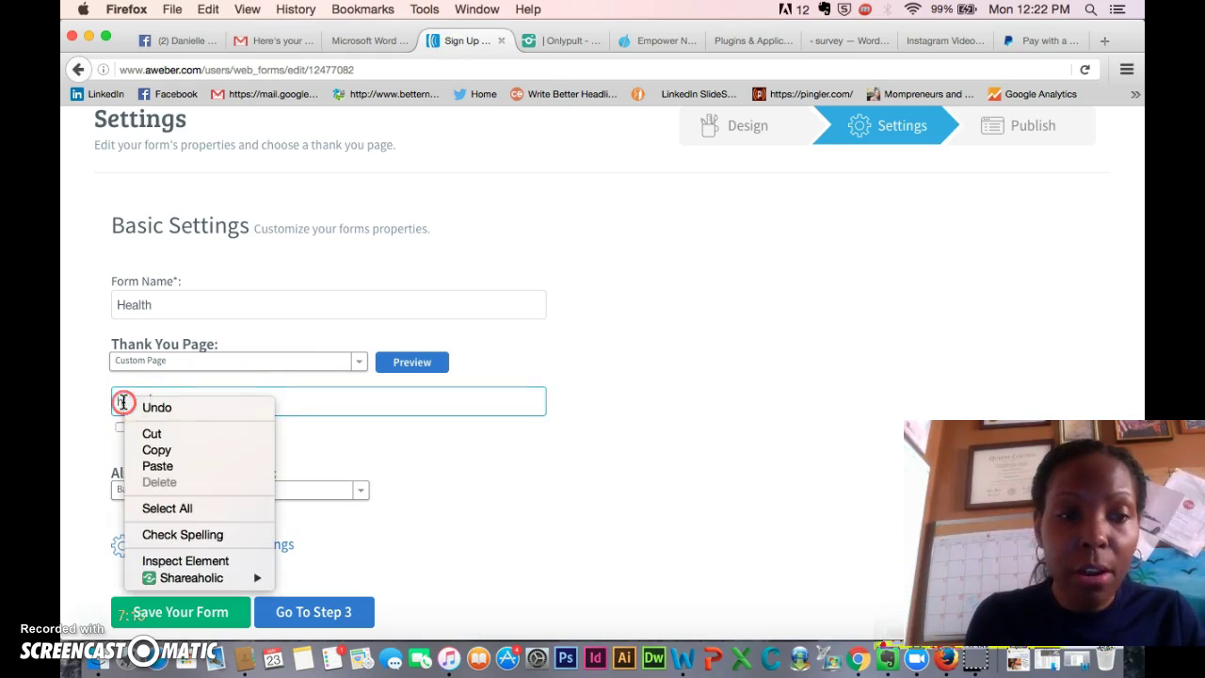
left_click(156, 462)
key("super+Left")
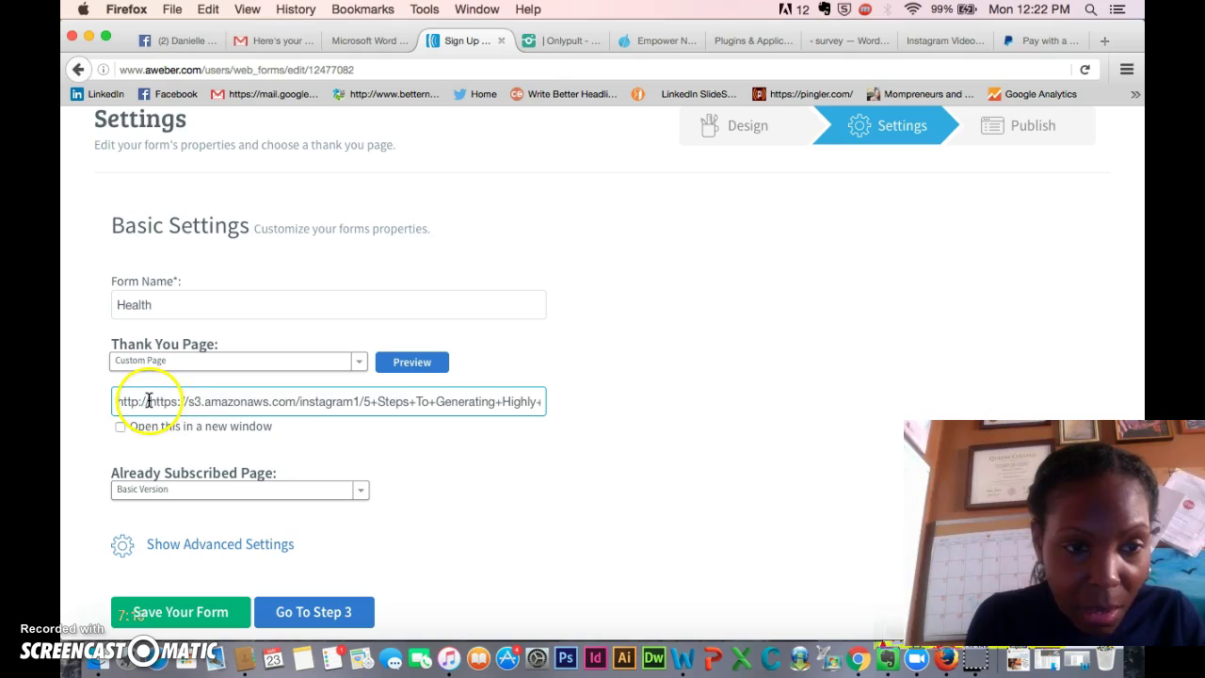
key("BackSpace")
key("BackSpace")
key("BackSpace")
key("BackSpace")
key("BackSpace")
key("BackSpace")
key("BackSpace")
left_click(133, 403)
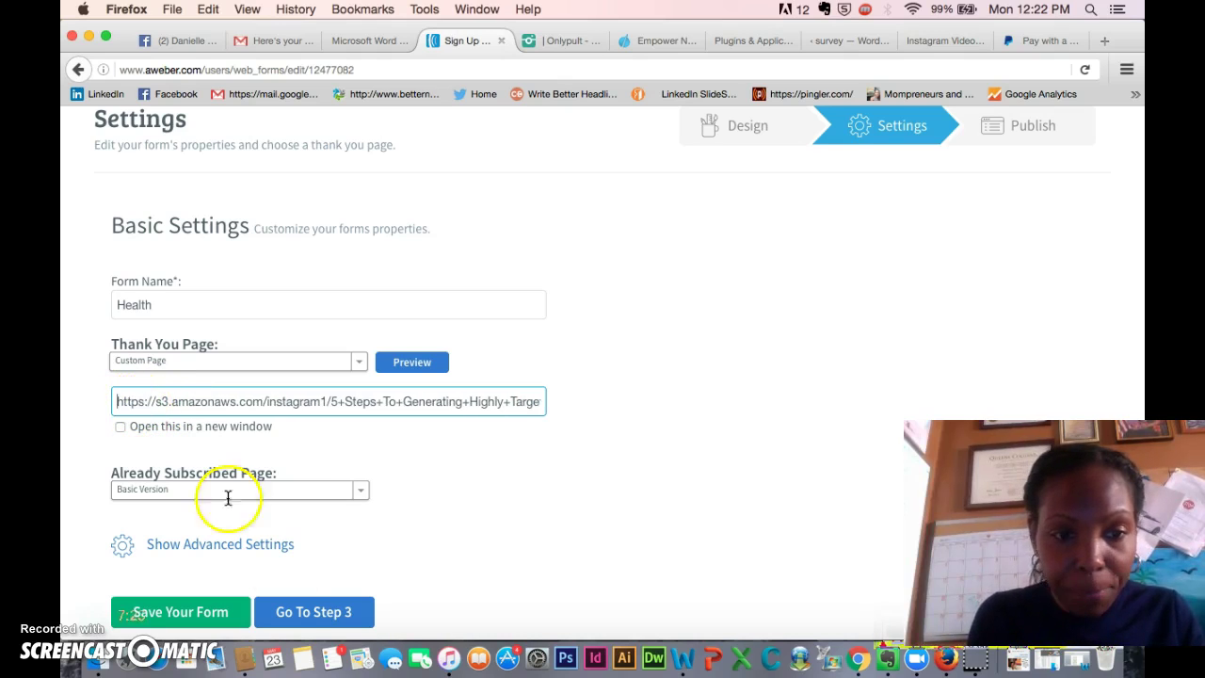
left_click(236, 605)
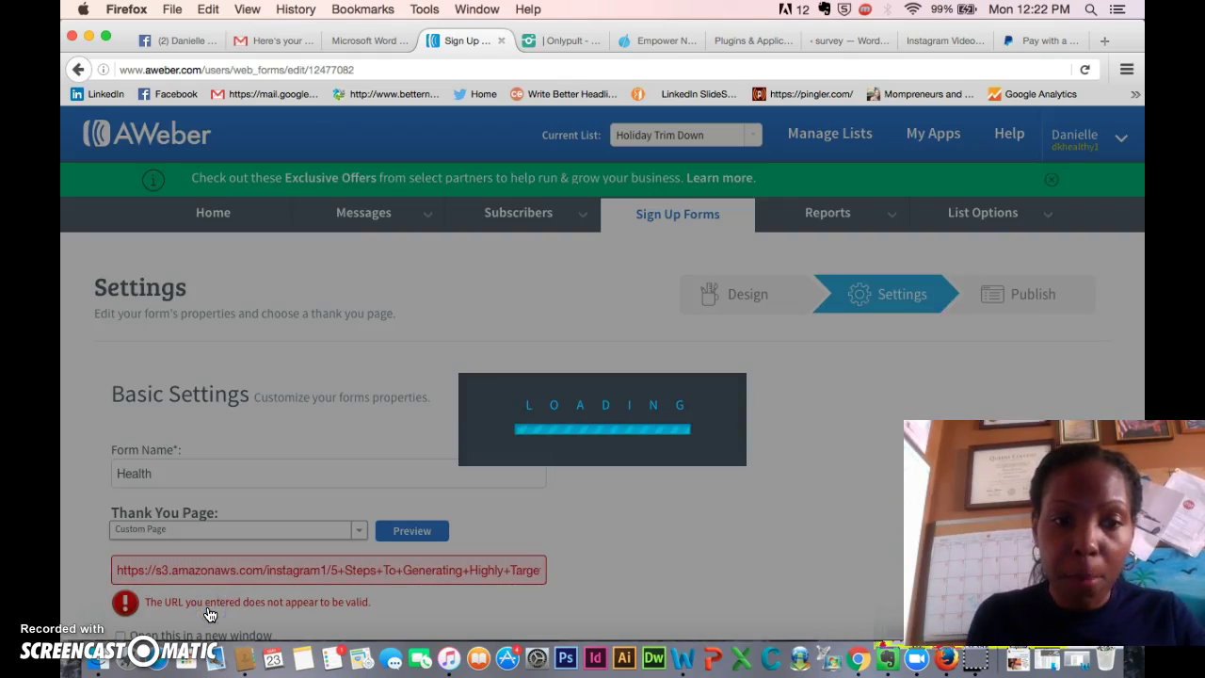
left_click(380, 526)
Preview the custom thank-you page PDF, then save the form again.
scroll(380, 525, "down", 3)
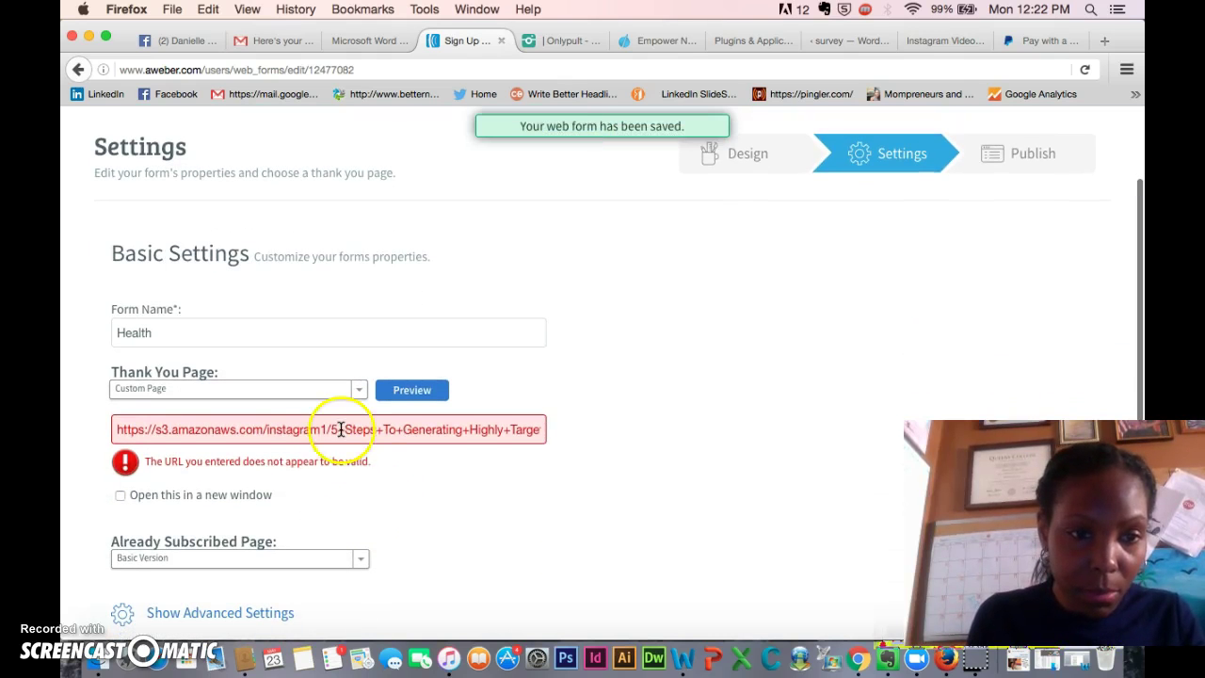
left_click(342, 395)
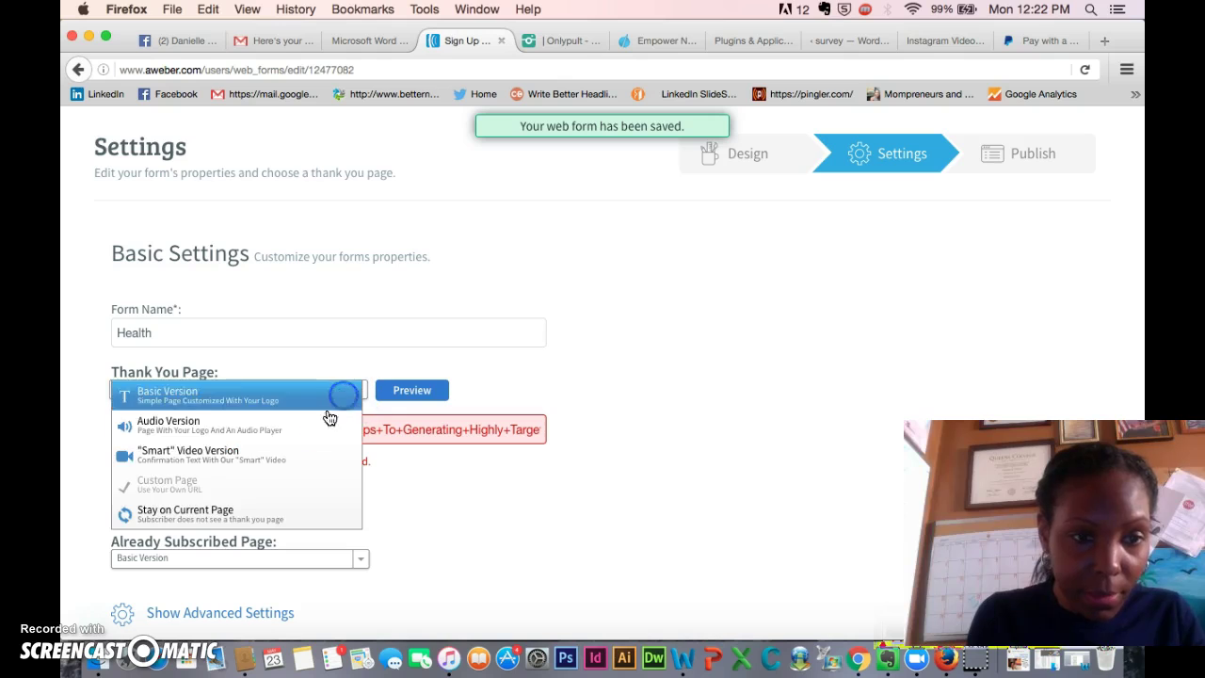
left_click(420, 389)
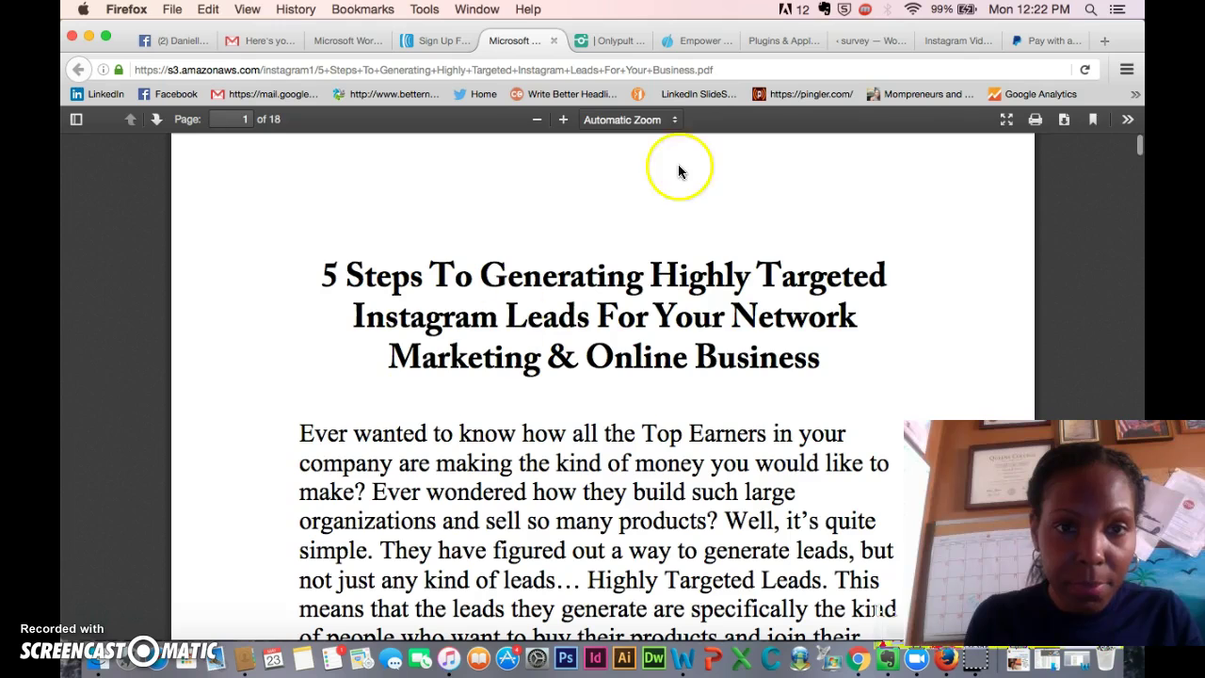
left_click(557, 44)
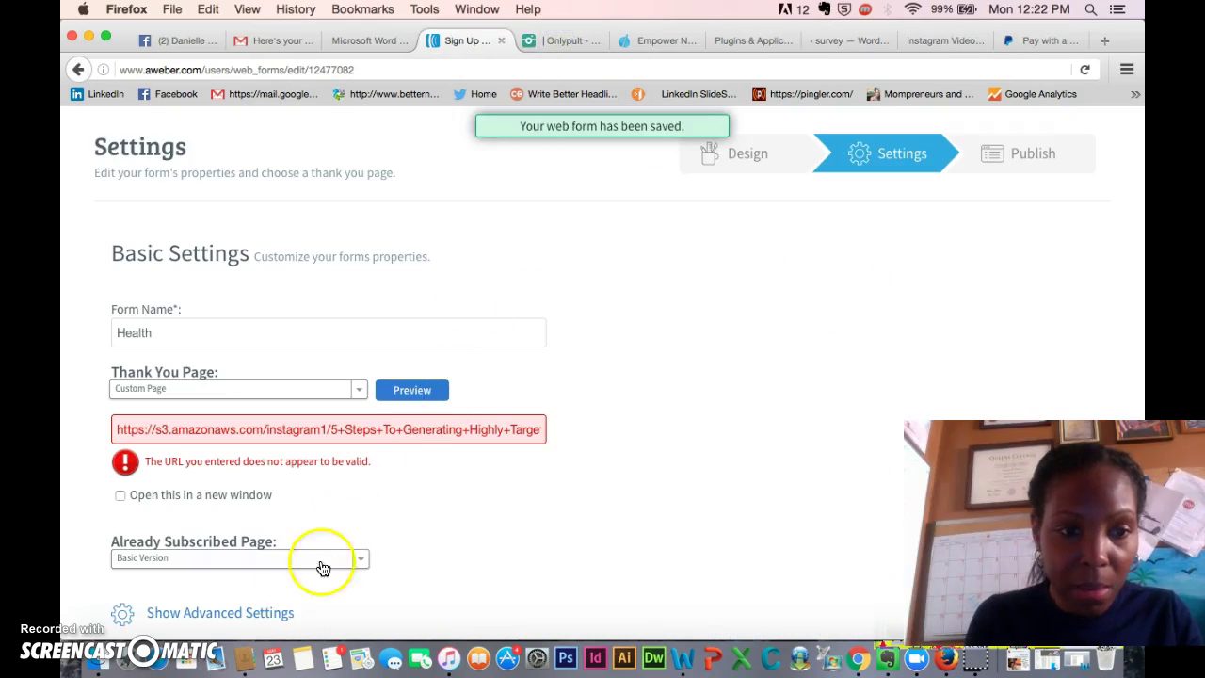
scroll(311, 564, "down", 5)
left_click(175, 396)
Continue to the Publish step and choose to install the form yourself.
scroll(310, 524, "down", 3)
scroll(307, 530, "down", 1)
left_click(314, 546)
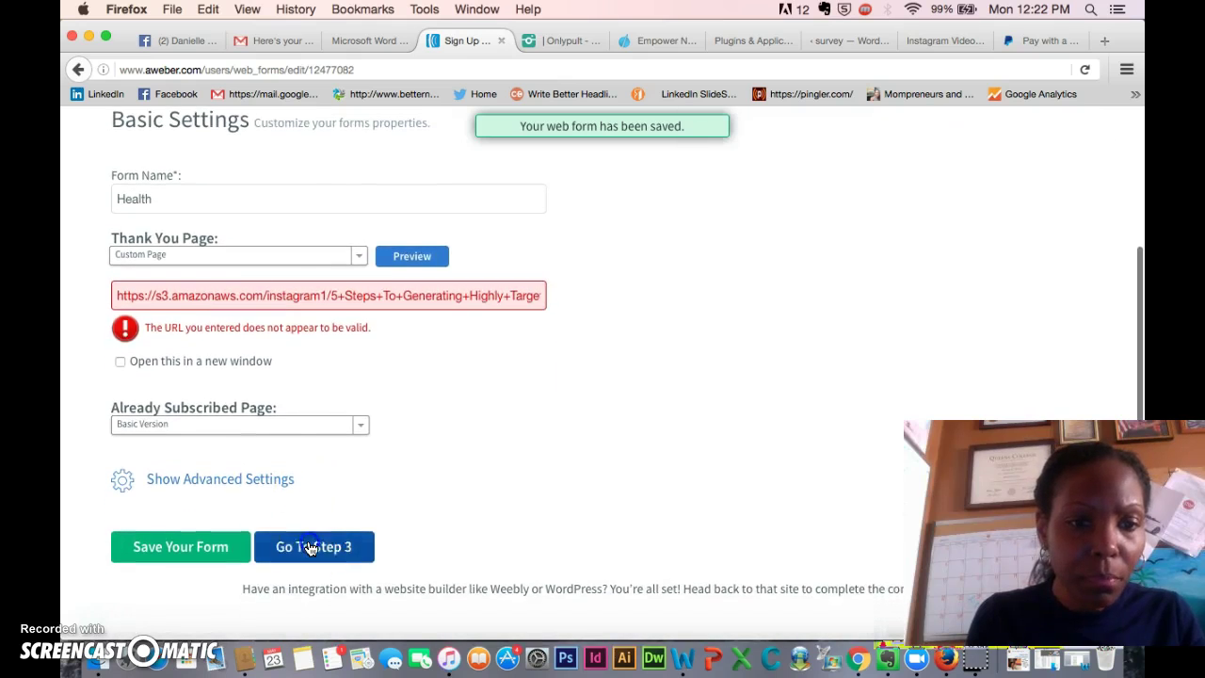
left_click(345, 457)
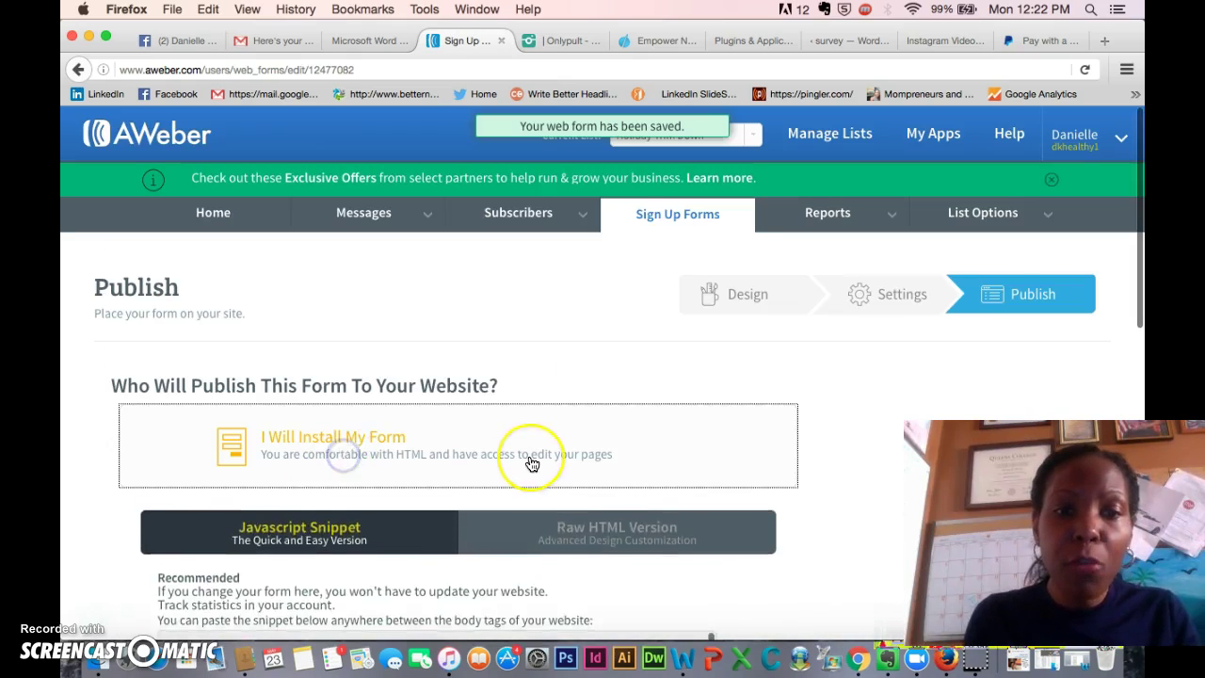
scroll(531, 463, "down", 3)
Copy the Health form's Raw HTML Version code from AWeber's publish page.
scroll(531, 463, "up", 1)
scroll(516, 439, "down", 1)
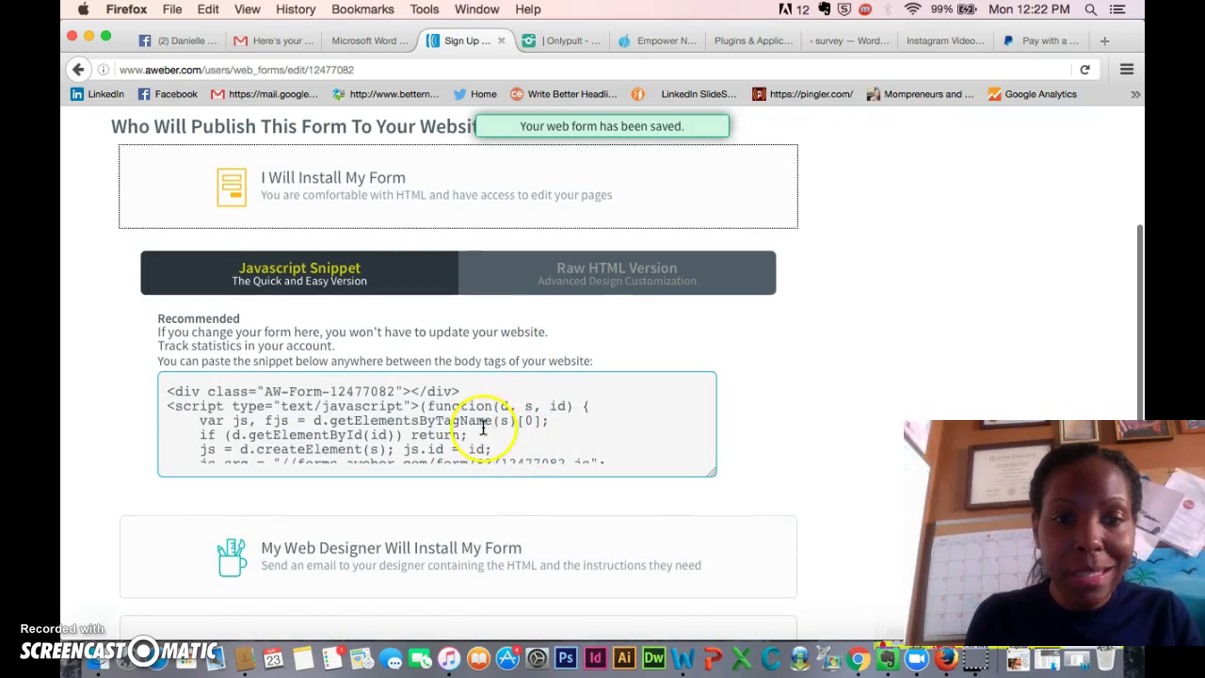
left_click(218, 394)
left_click(587, 276)
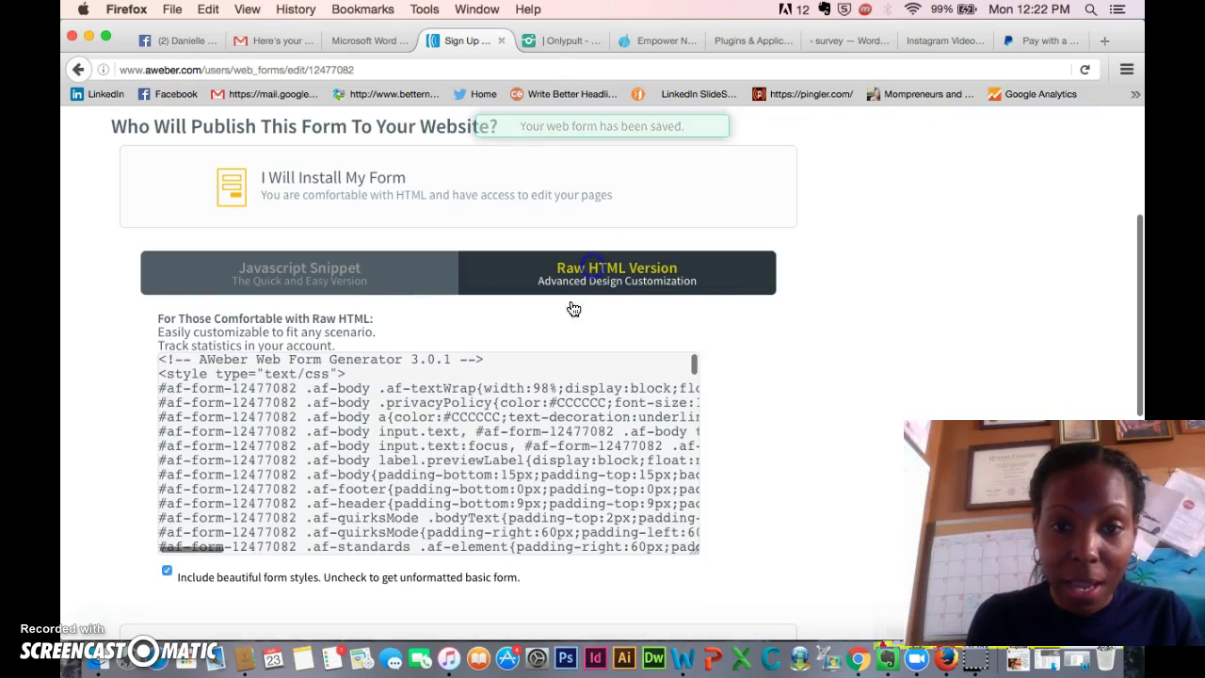
left_click(162, 360)
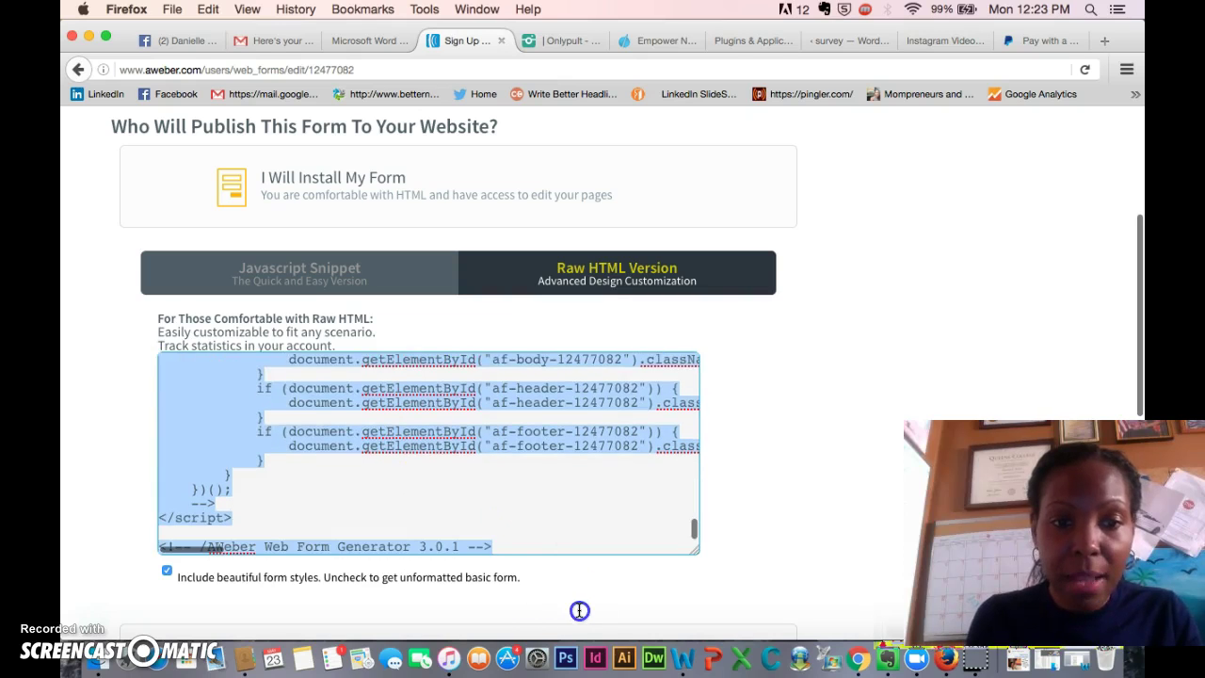
right_click(227, 413)
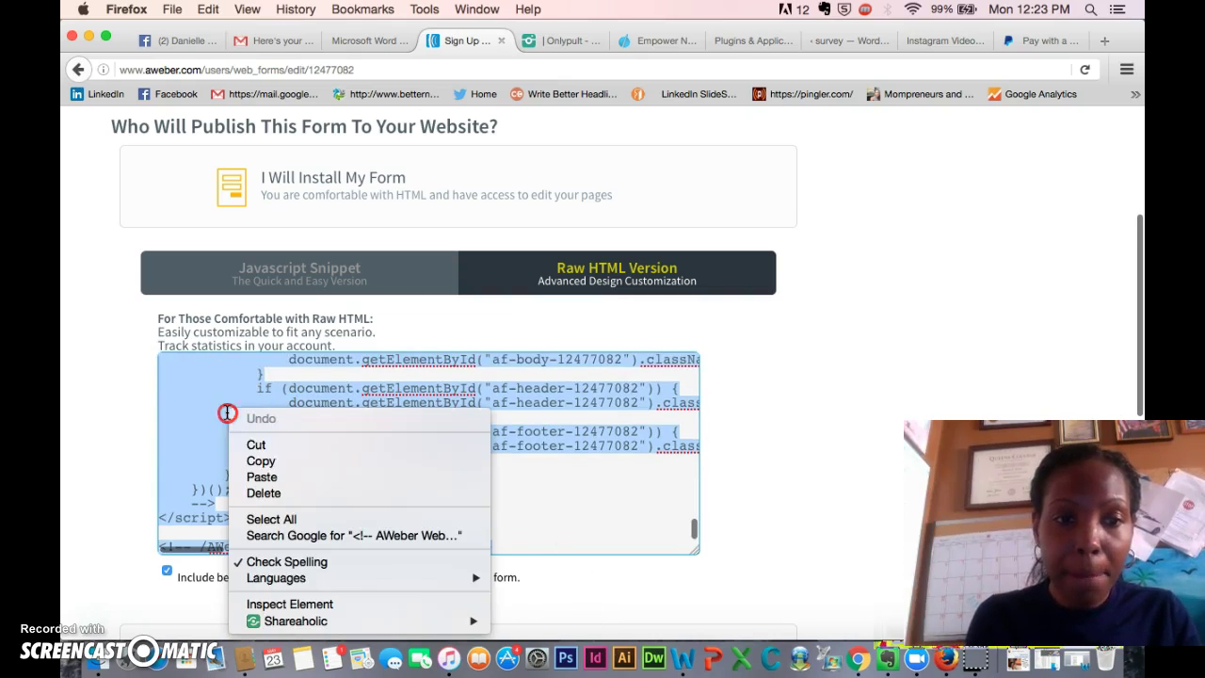
left_click(260, 462)
left_click(745, 41)
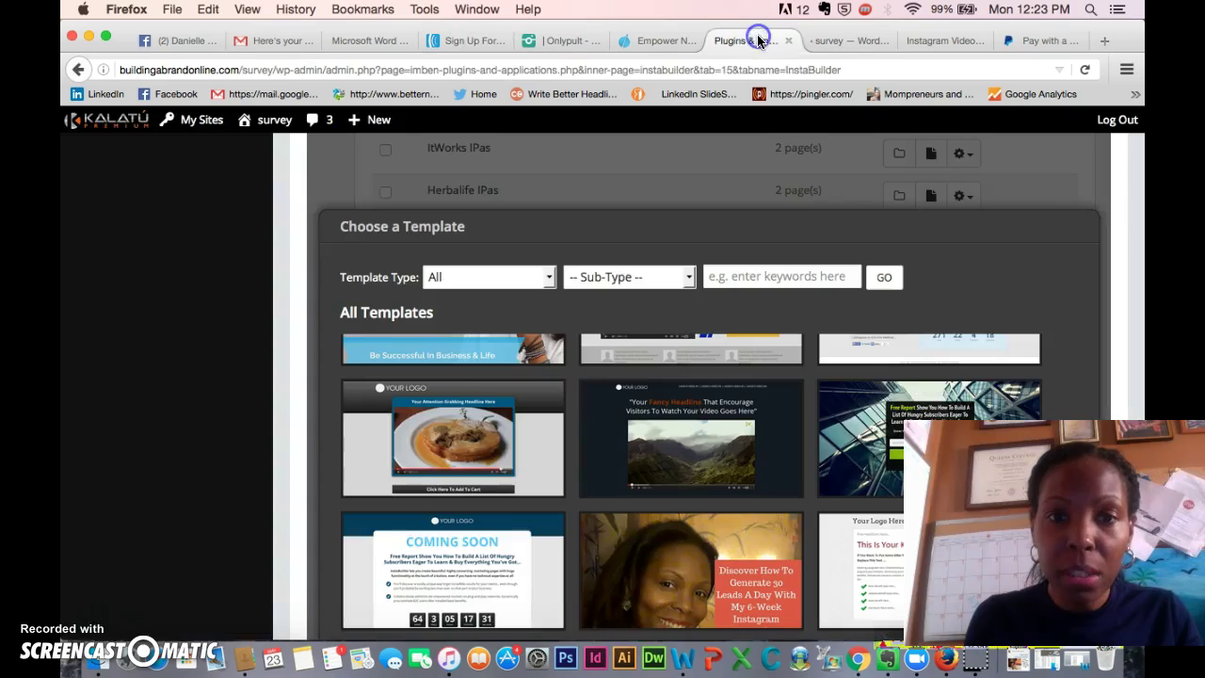
Replace the Opt-In Form HTML Code box contents with the pasted AWeber code.
left_click(838, 41)
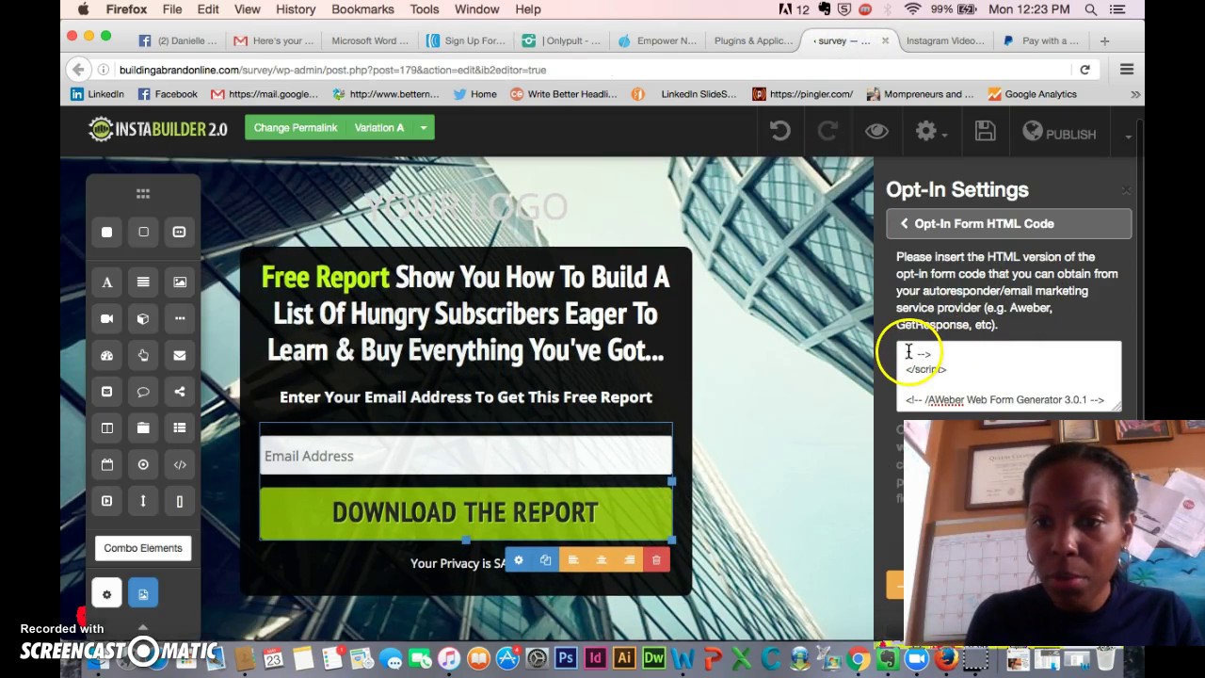
key("super+a")
key("super+v")
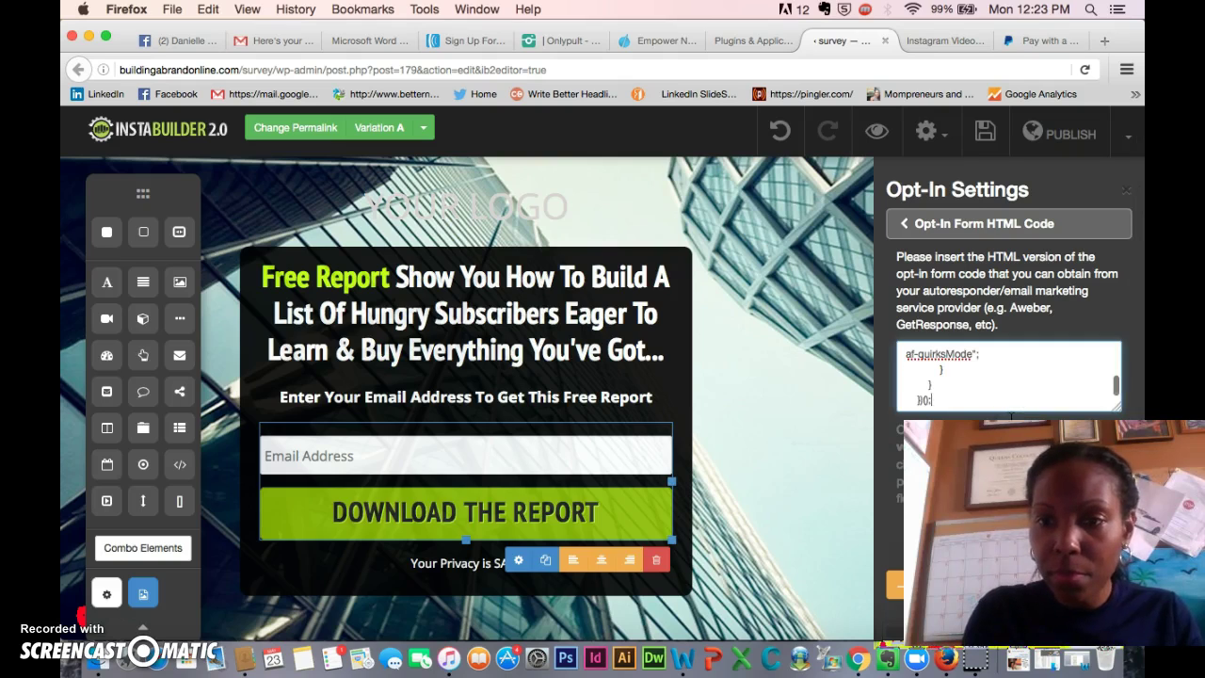
left_click(905, 375)
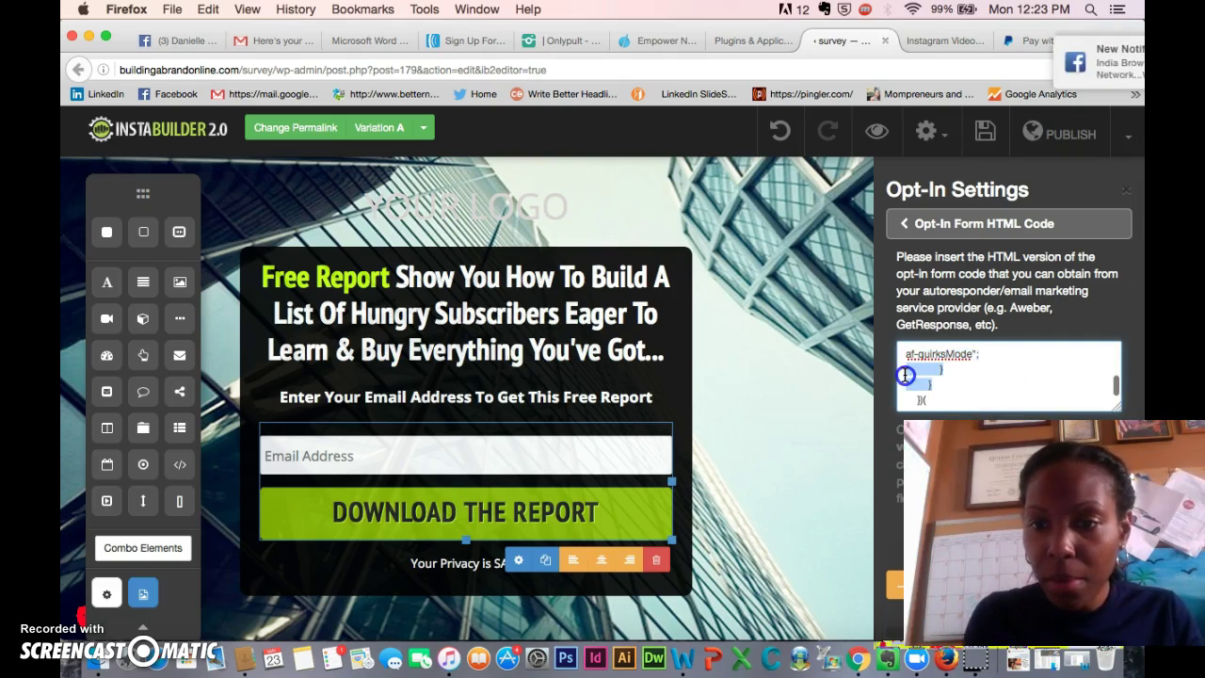
scroll(906, 374, "up", 1)
scroll(935, 374, "up", 10)
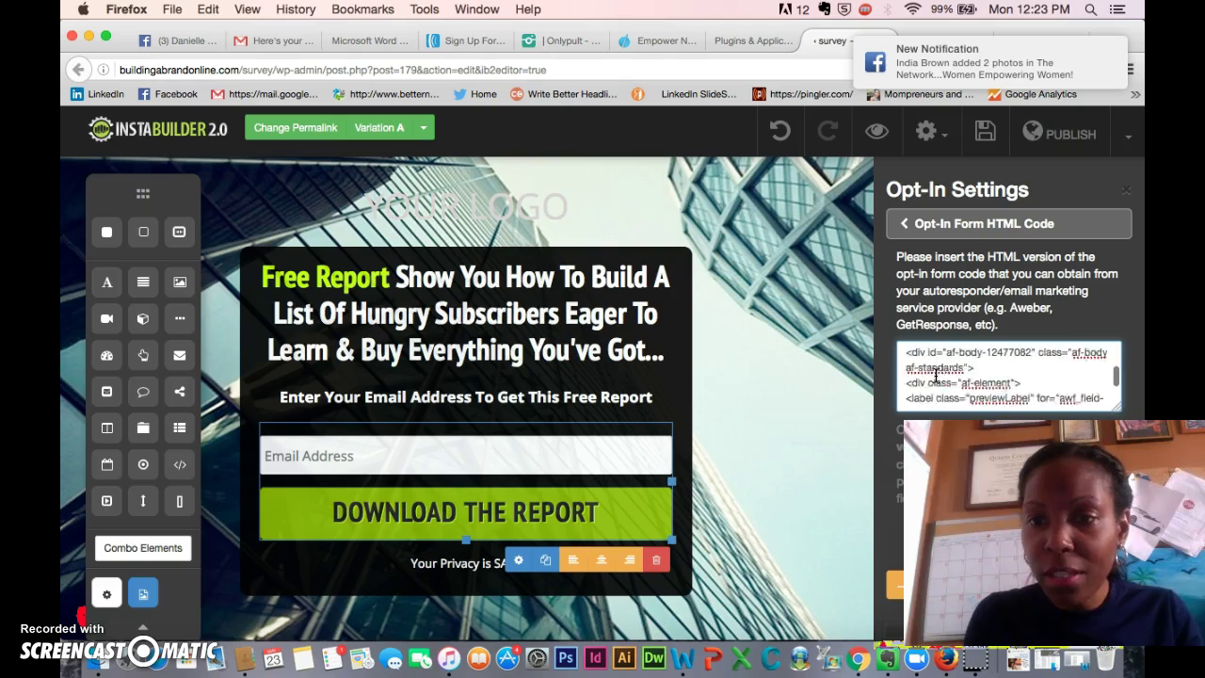
scroll(934, 375, "up", 3)
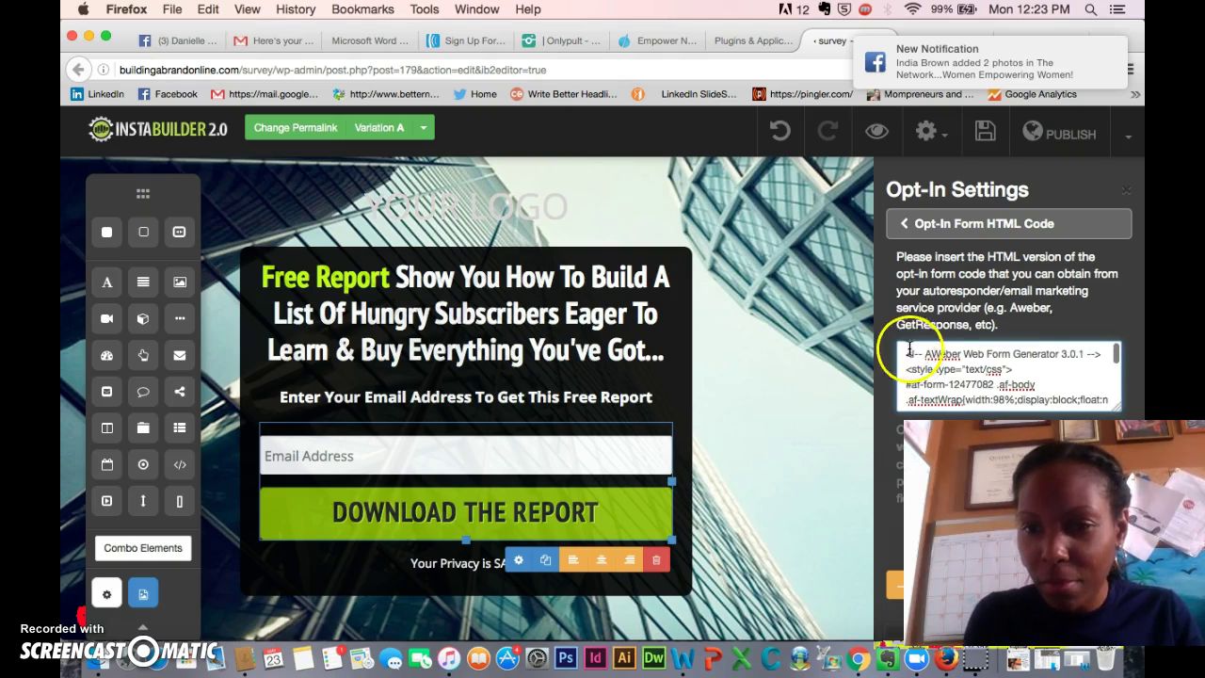
Clear the leftover code, paste the AWeber form code again, and process it.
left_click_drag(900, 358, 931, 415)
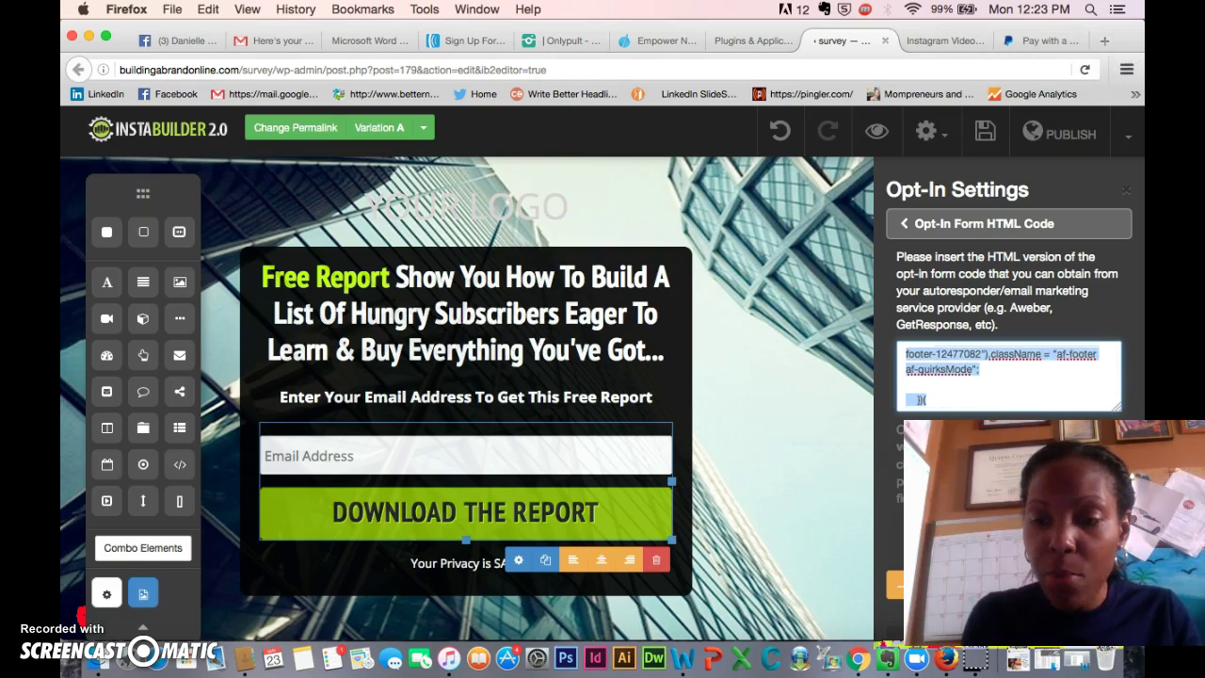
key("BackSpace")
right_click(903, 353)
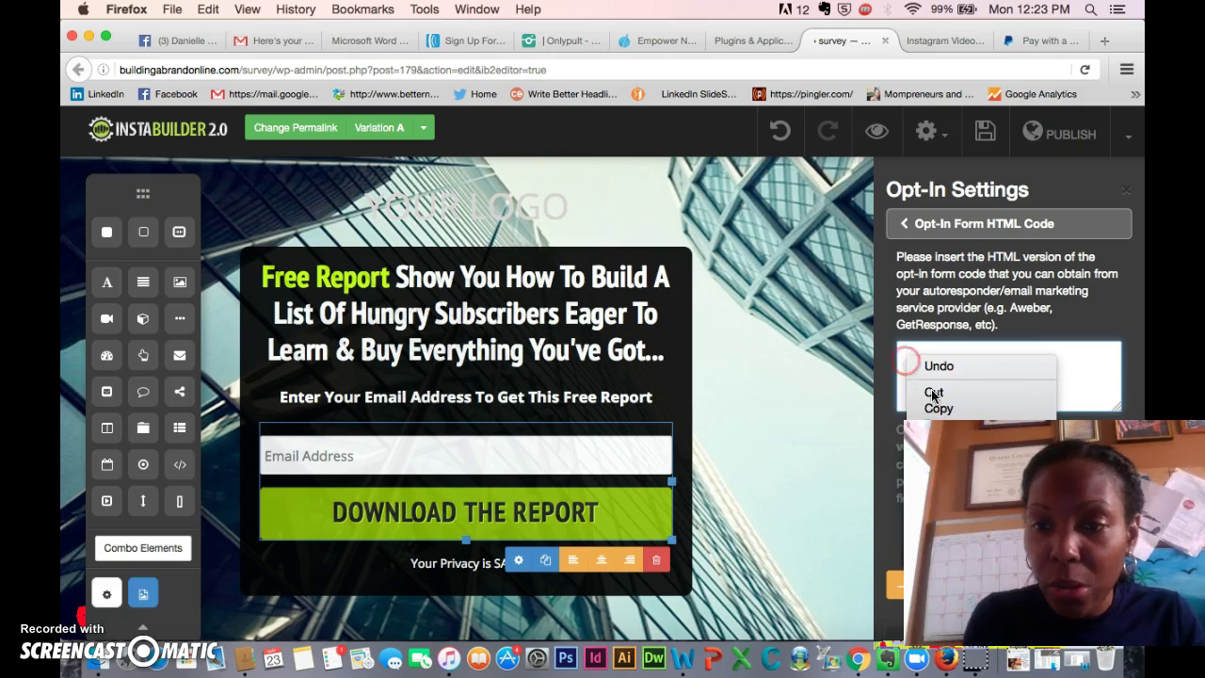
left_click(932, 426)
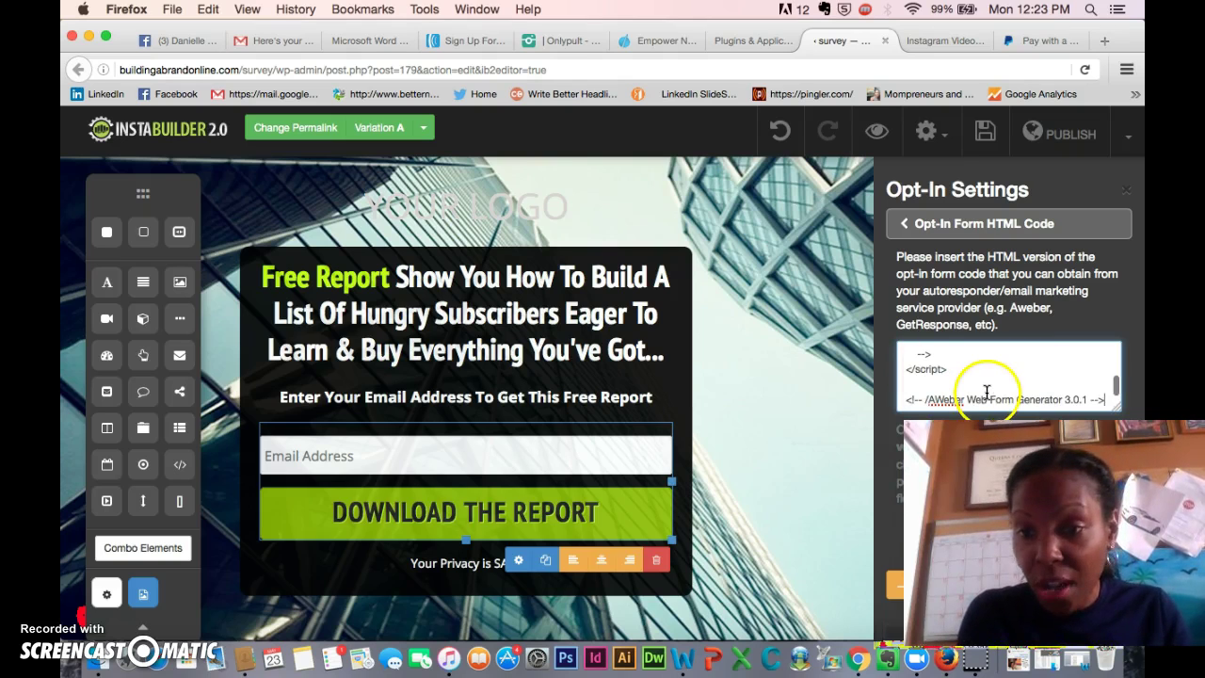
left_click_drag(1101, 637, 1101, 292)
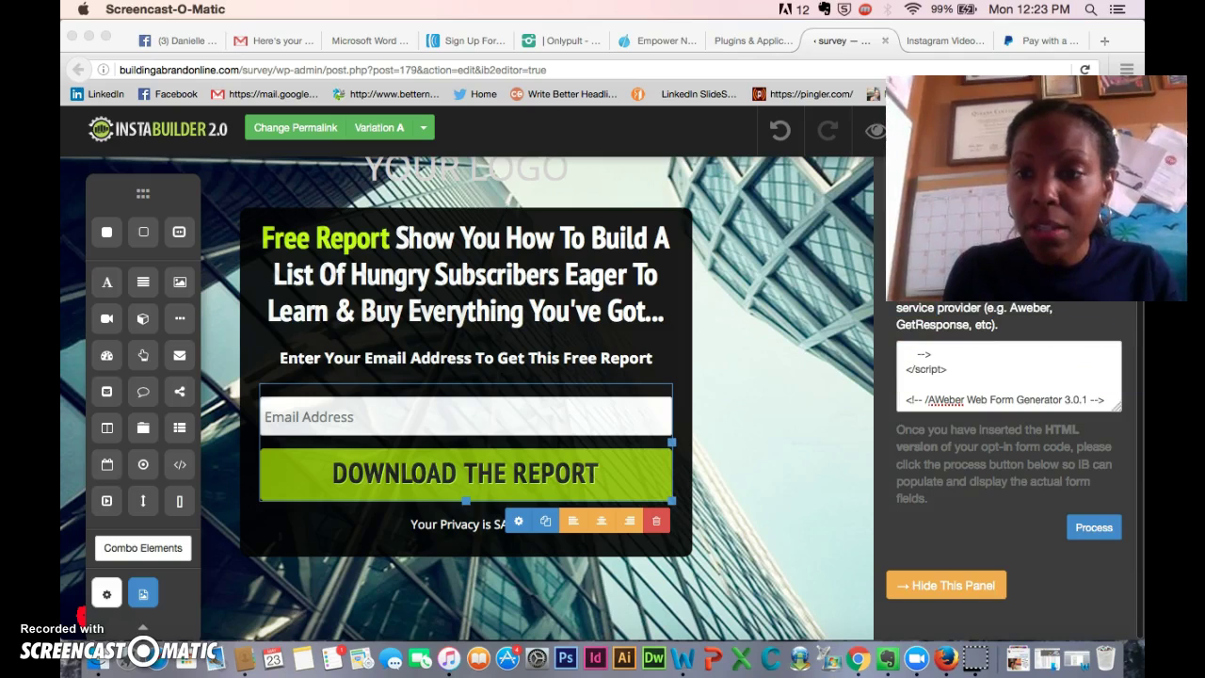
left_click(1096, 530)
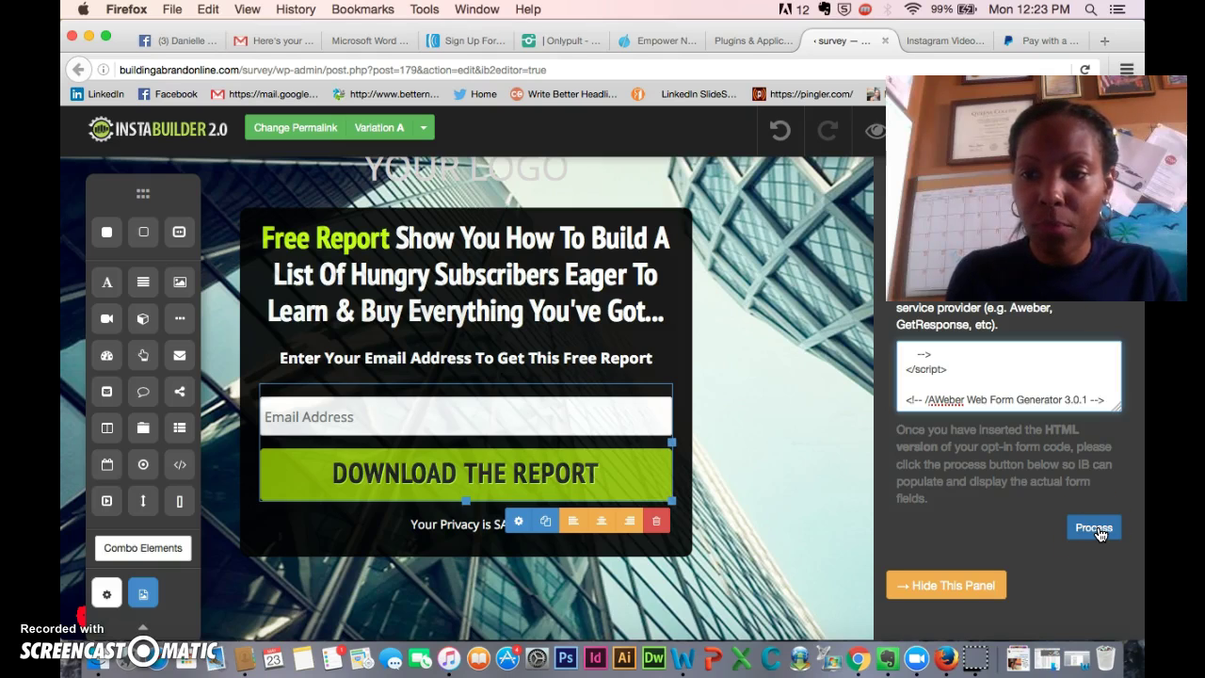
left_click(1092, 529)
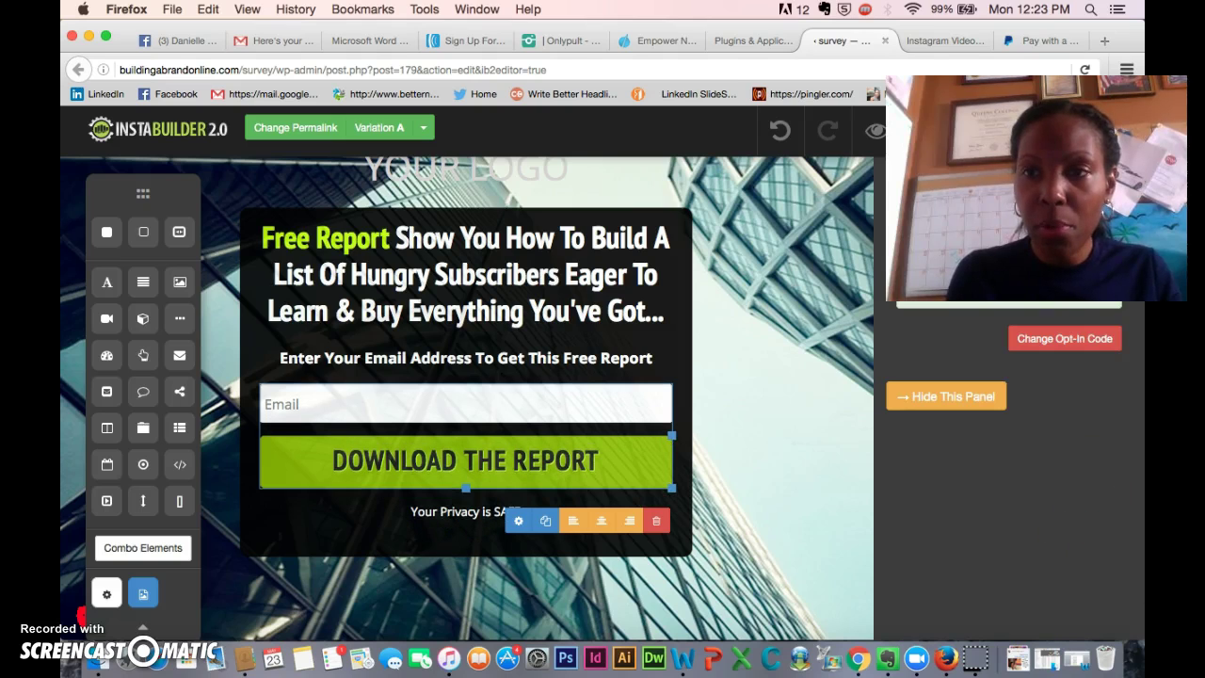
Save the opt-in page with the processed AWeber form and open its preview.
left_click_drag(1090, 85, 1097, 9)
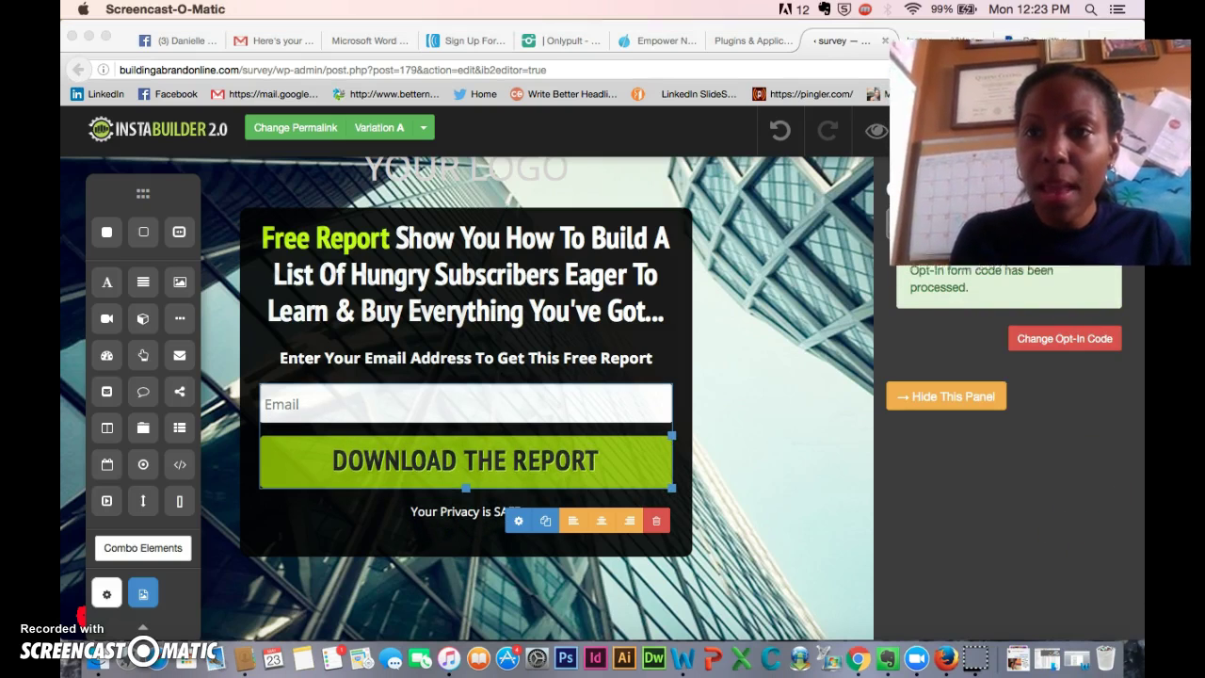
left_click_drag(1035, 132, 1046, 508)
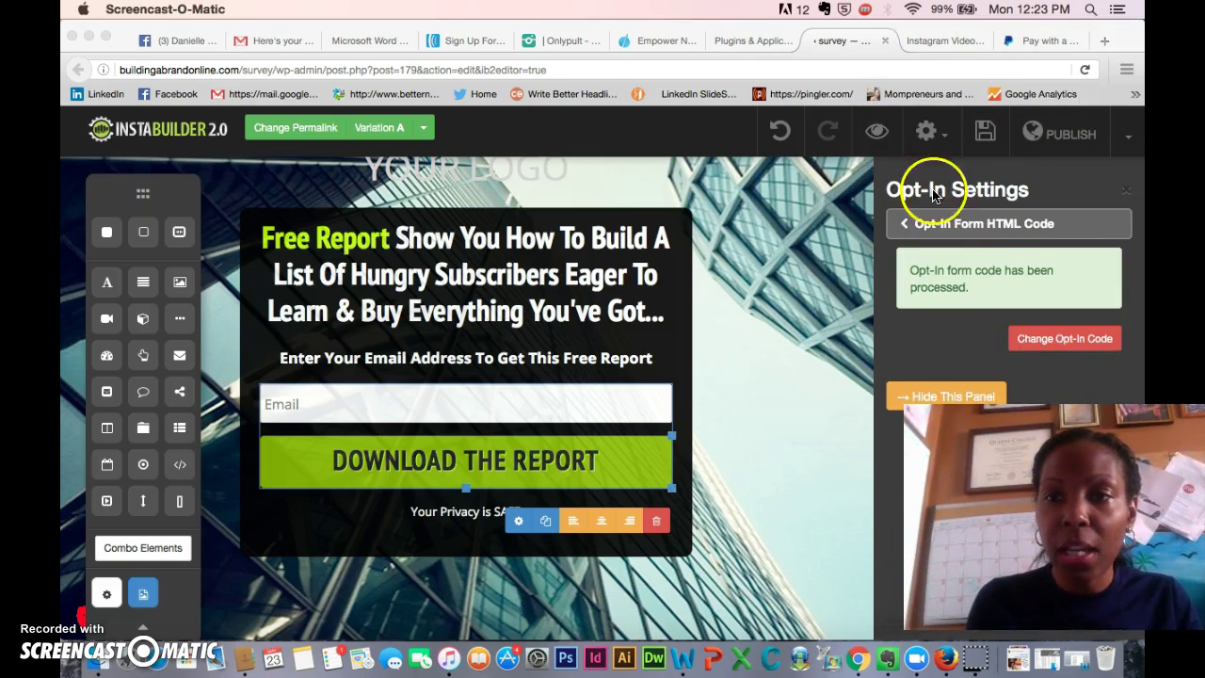
left_click(986, 134)
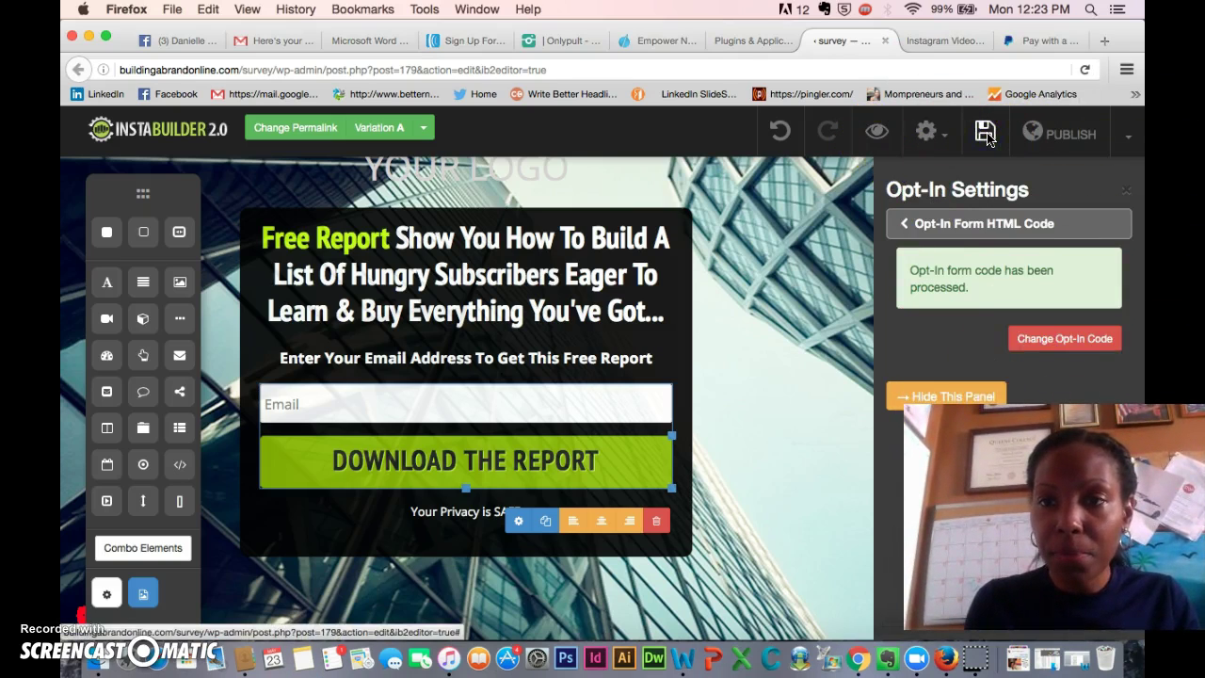
left_click(985, 134)
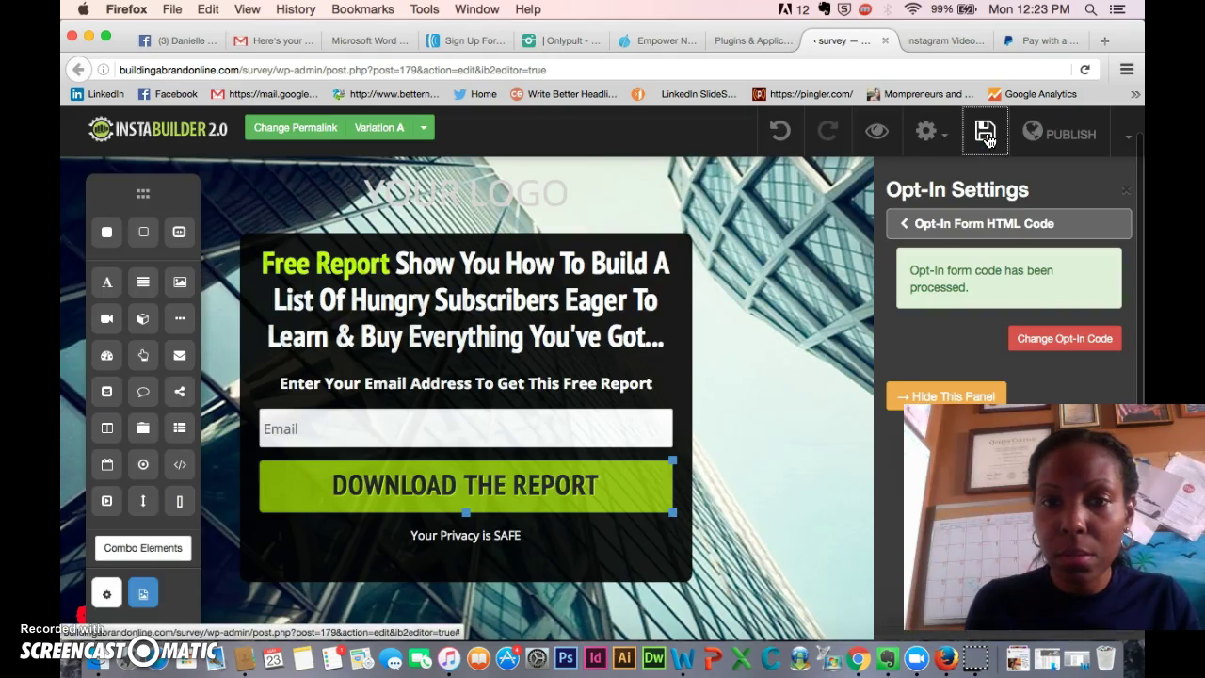
left_click(1050, 139)
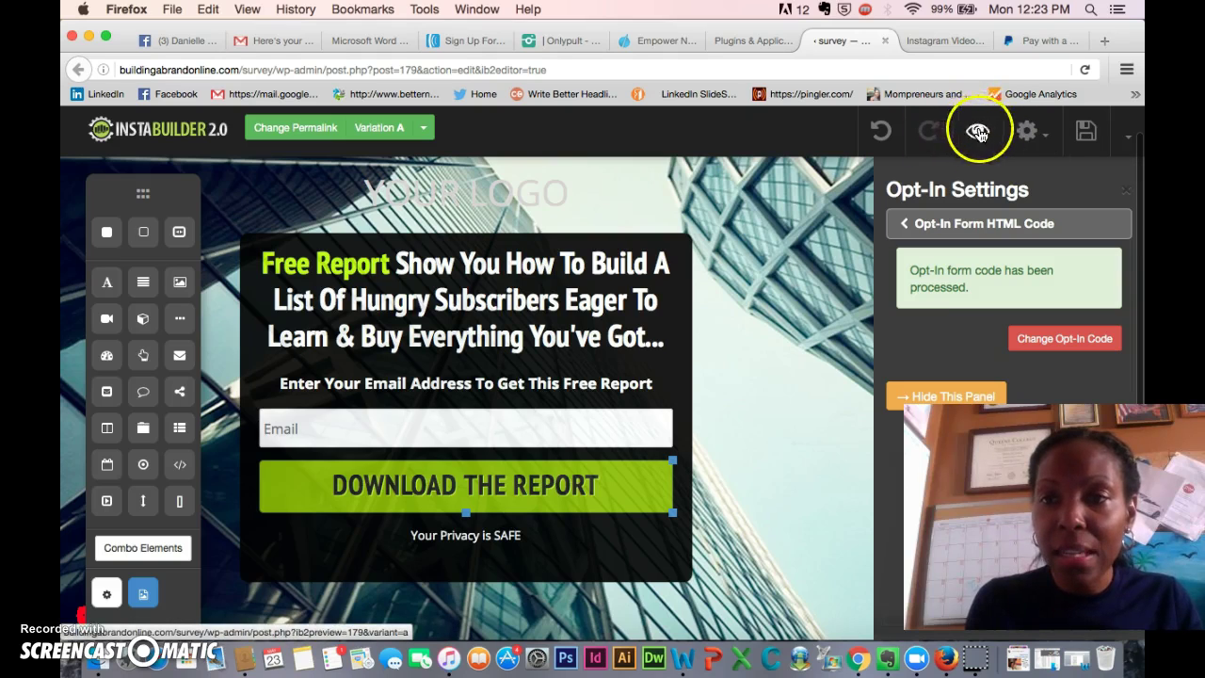
left_click(979, 133)
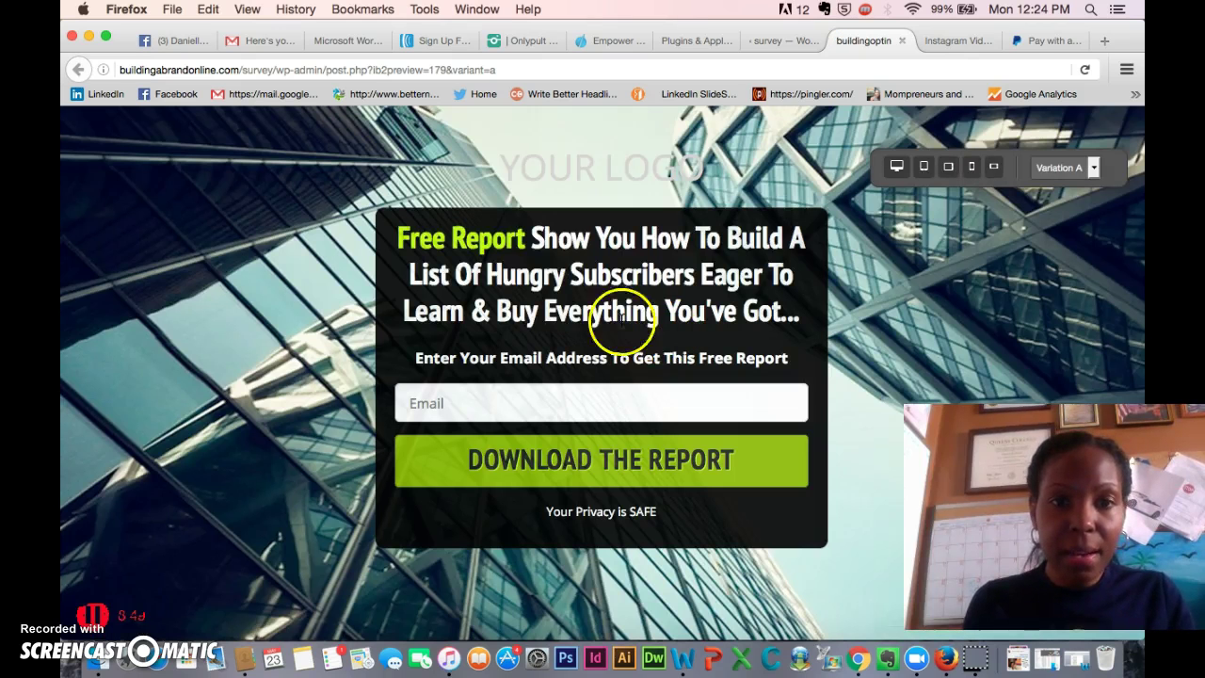
Submit the preview form with a test email address and scroll through the 5 Steps Instagram leads PDF.
left_click(522, 403)
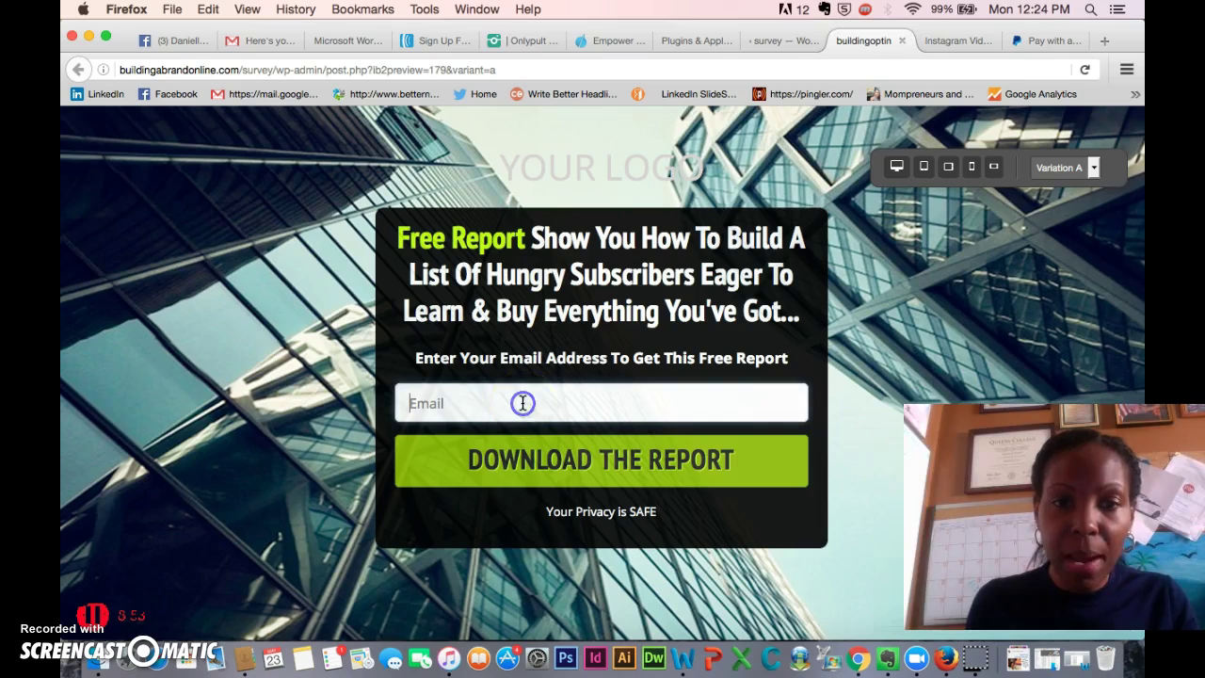
type("de")
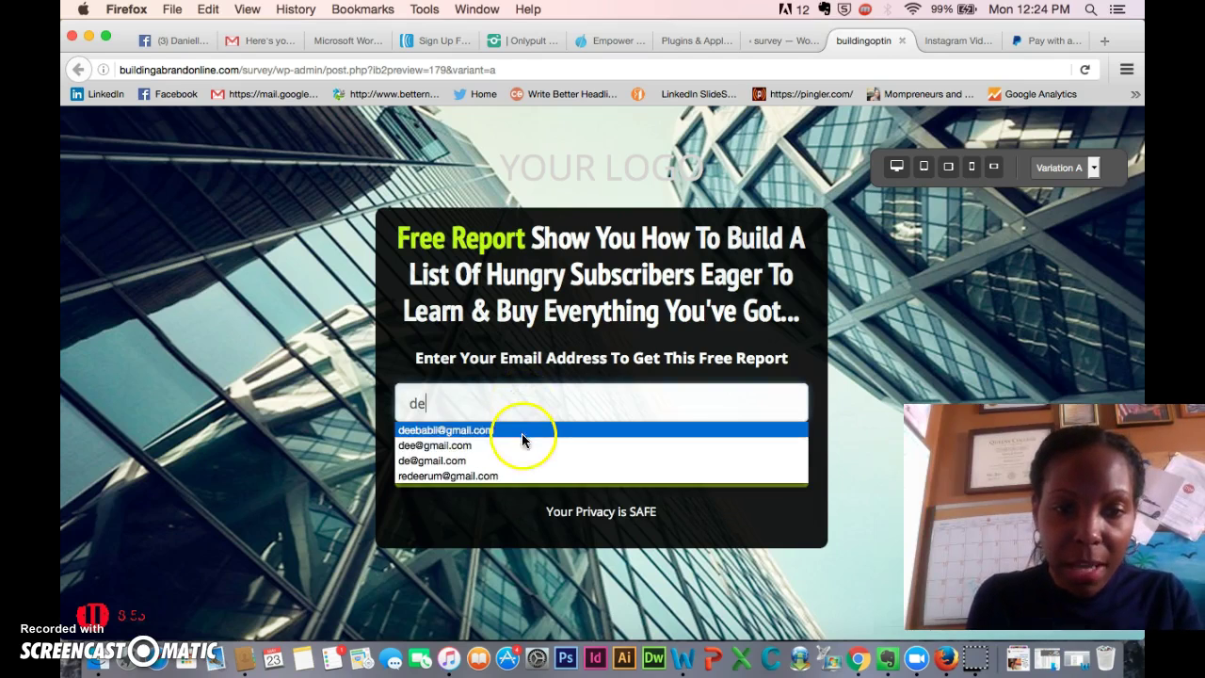
left_click(521, 430)
left_click(578, 458)
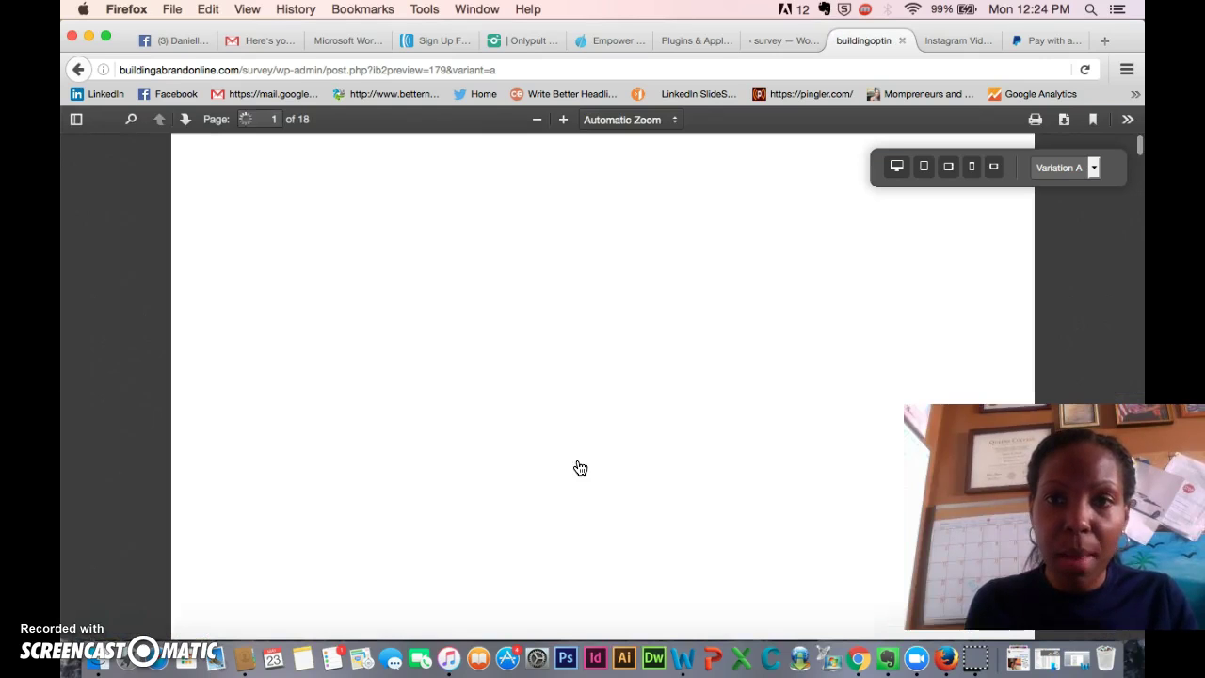
scroll(581, 468, "down", 1)
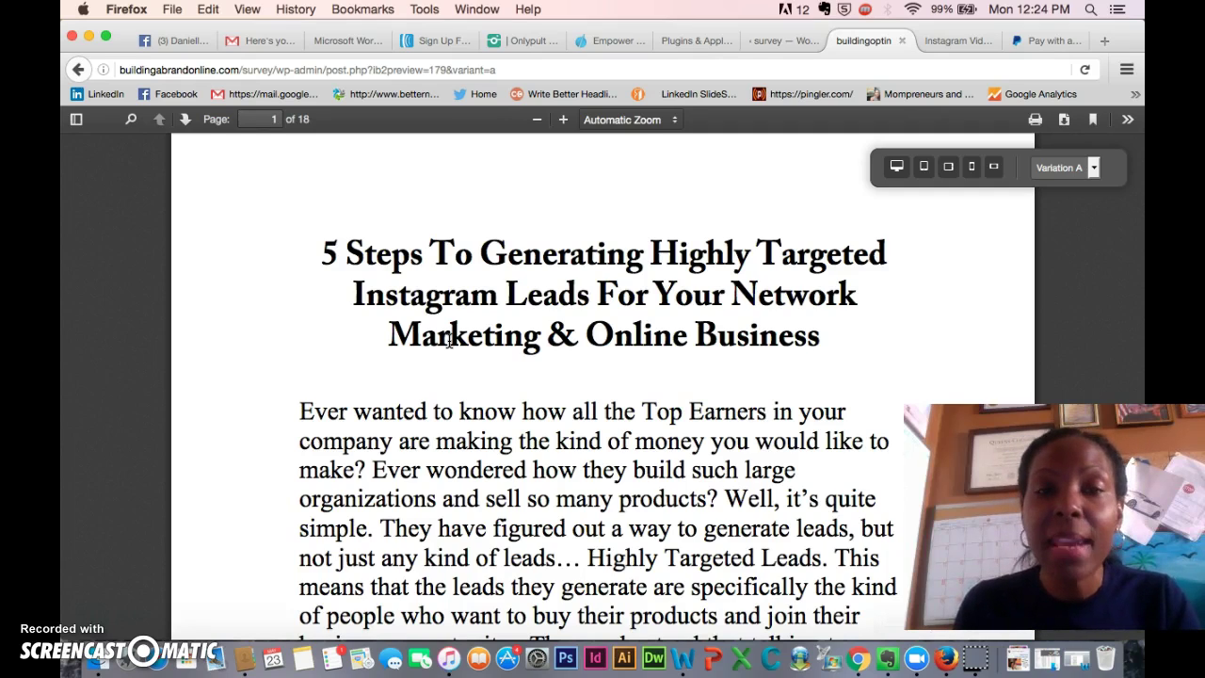
scroll(511, 341, "down", 1)
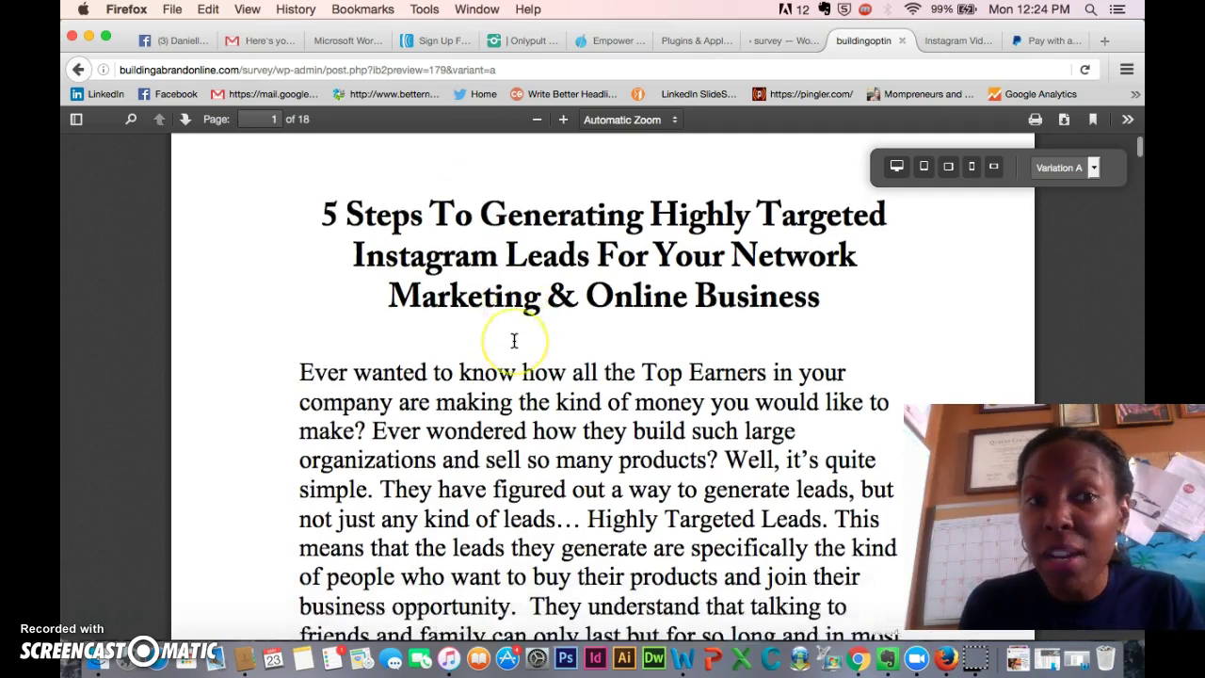
scroll(511, 301, "up", 2)
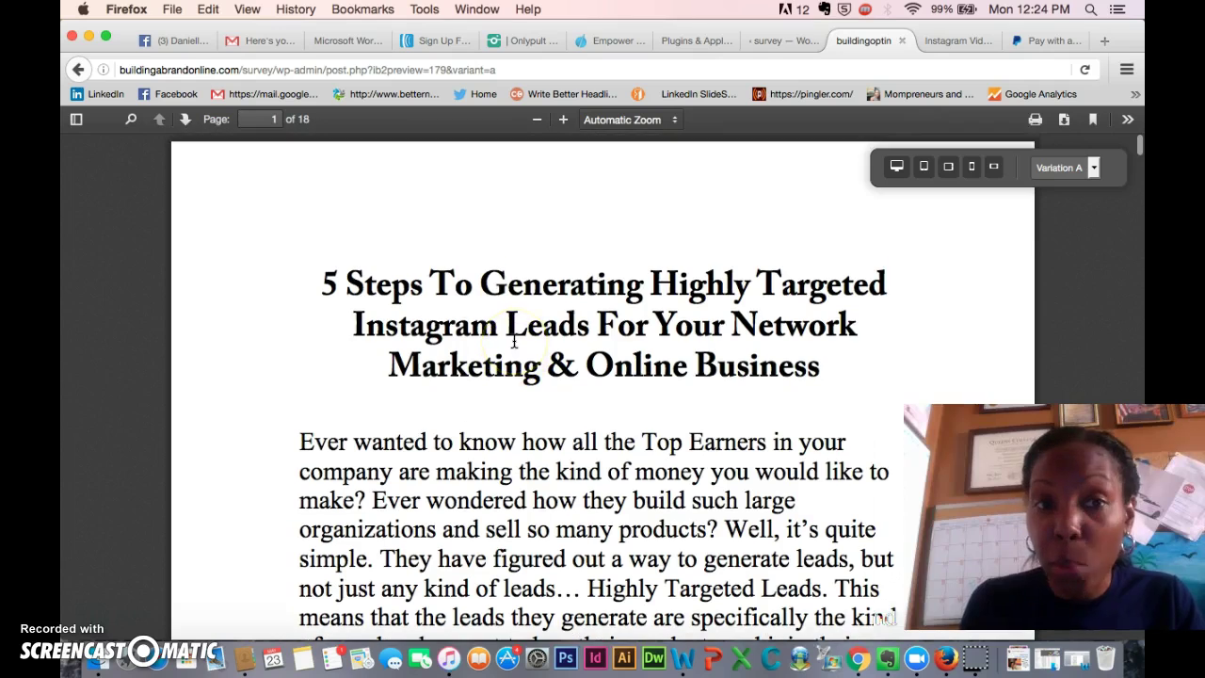
Check AWeber's Current List dropdown of mailing lists, then bring up the Instagram Report access email in Gmail.
left_click(437, 47)
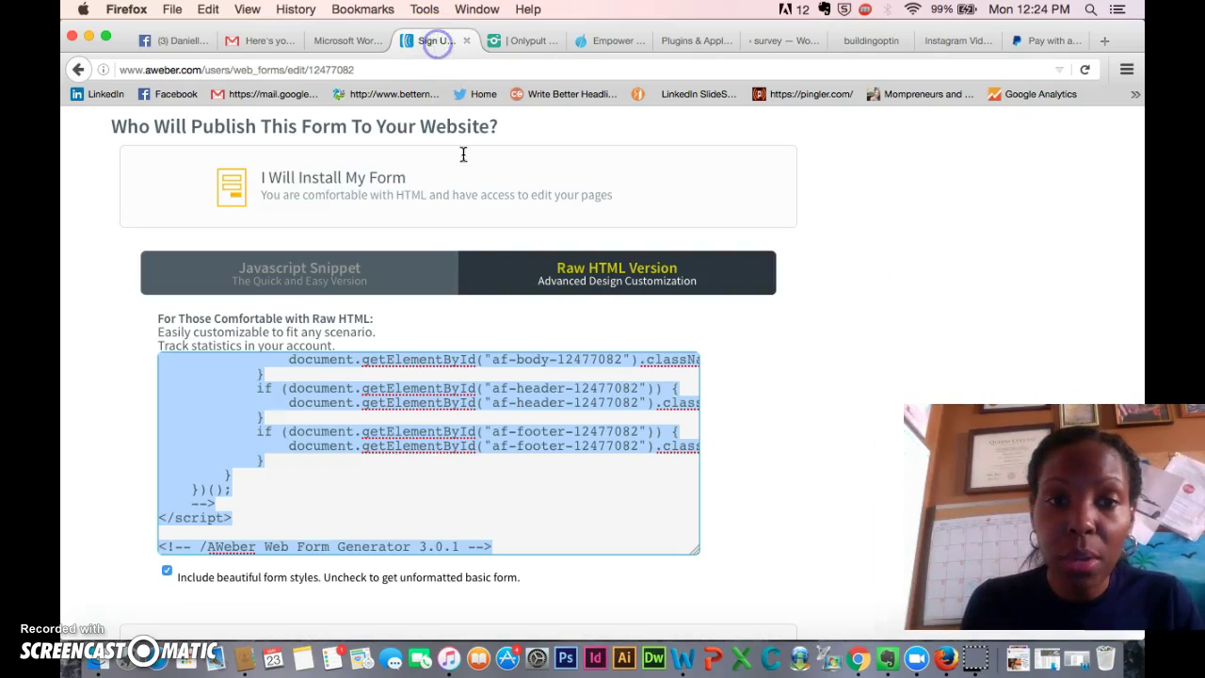
scroll(459, 277, "up", 5)
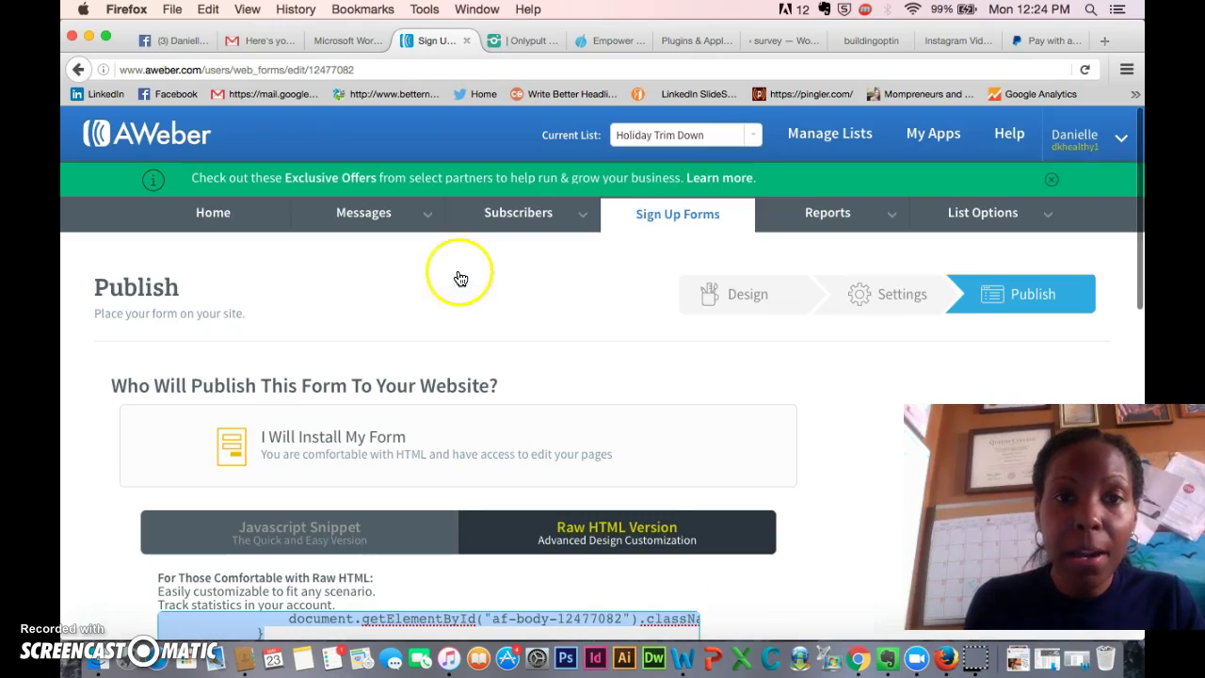
left_click(752, 135)
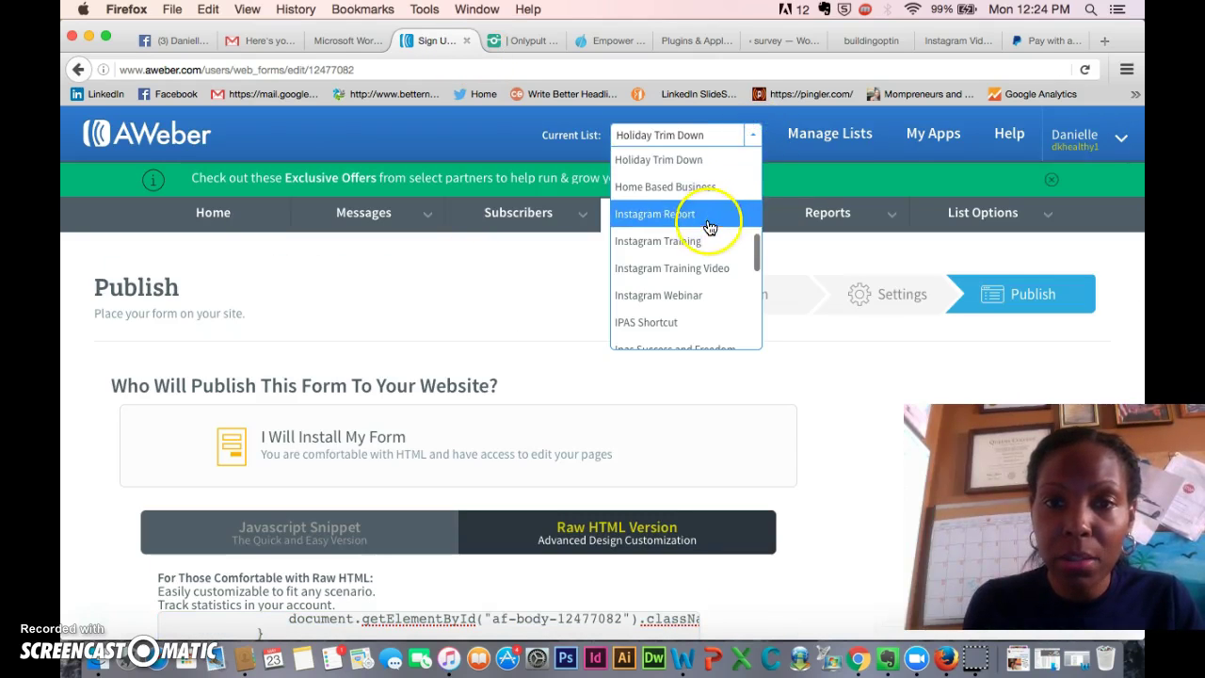
left_click(245, 44)
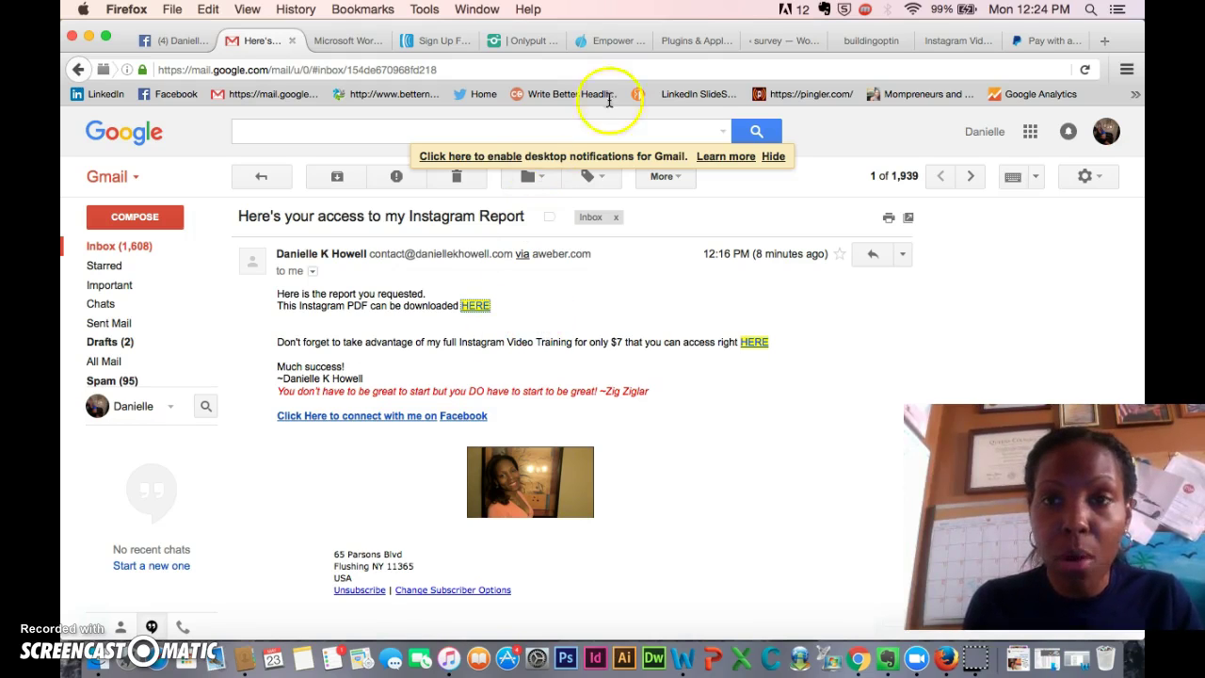
Glance at the report PDF, then return to the InstaBuilder editor's Free Report opt-in page.
left_click(864, 41)
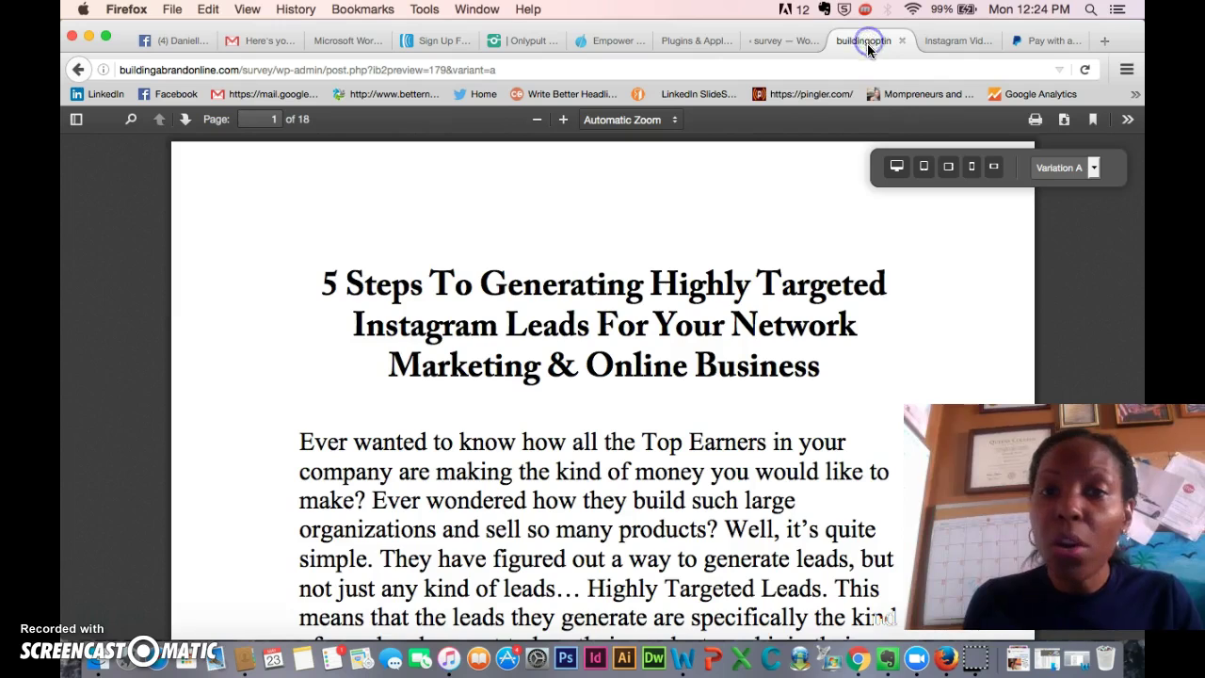
left_click(780, 44)
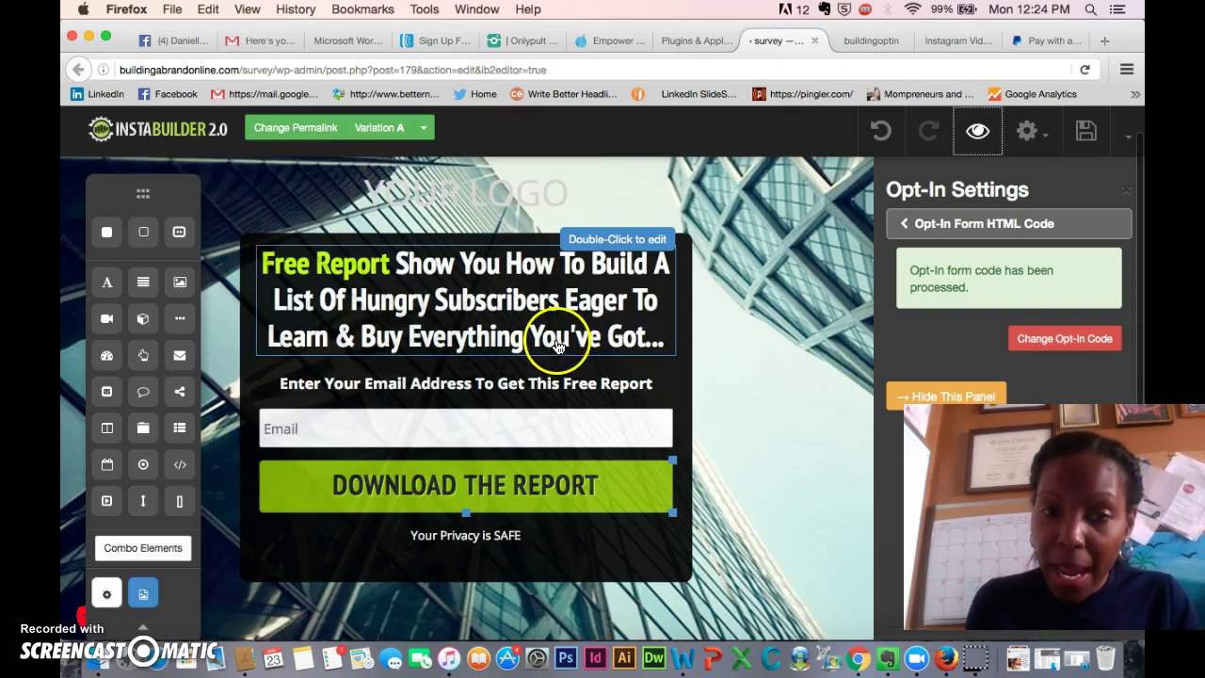